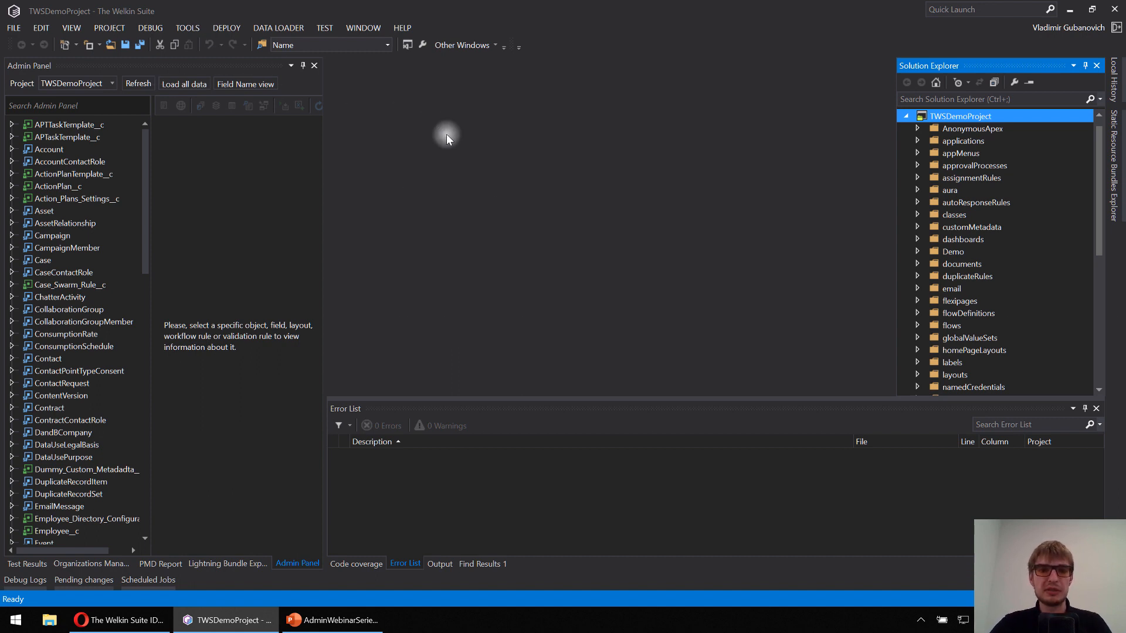
Step: Expand the Account object in the Admin Panel to view its properties and component groups
{"action": "left_click", "coordinate": [219, 63]}
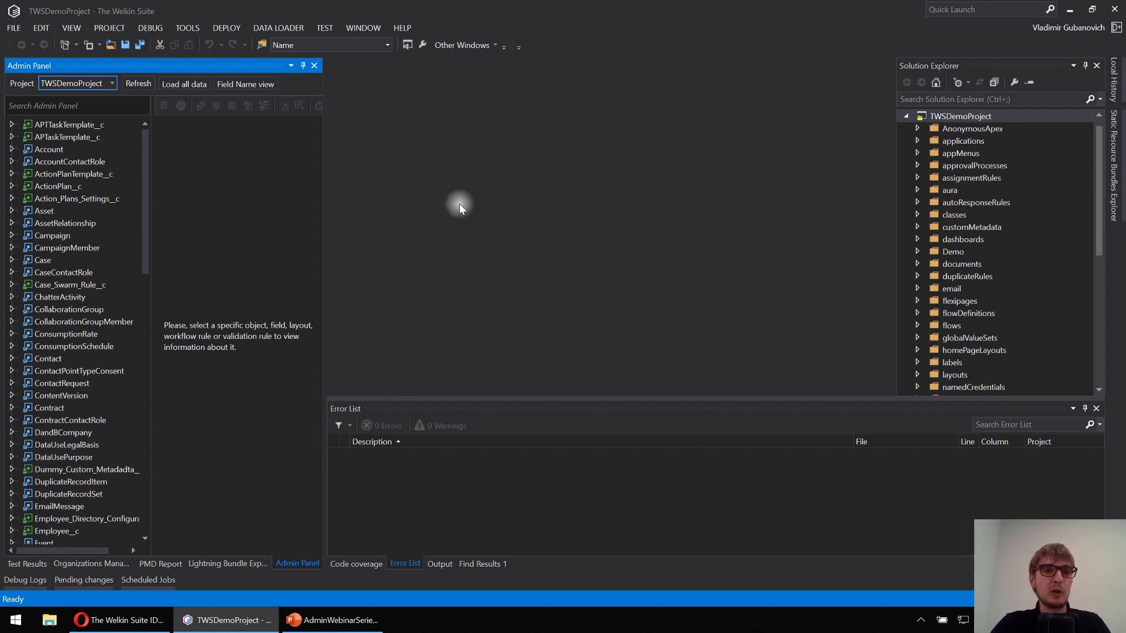
{"action": "left_click", "coordinate": [37, 151]}
{"action": "left_click", "coordinate": [12, 149]}
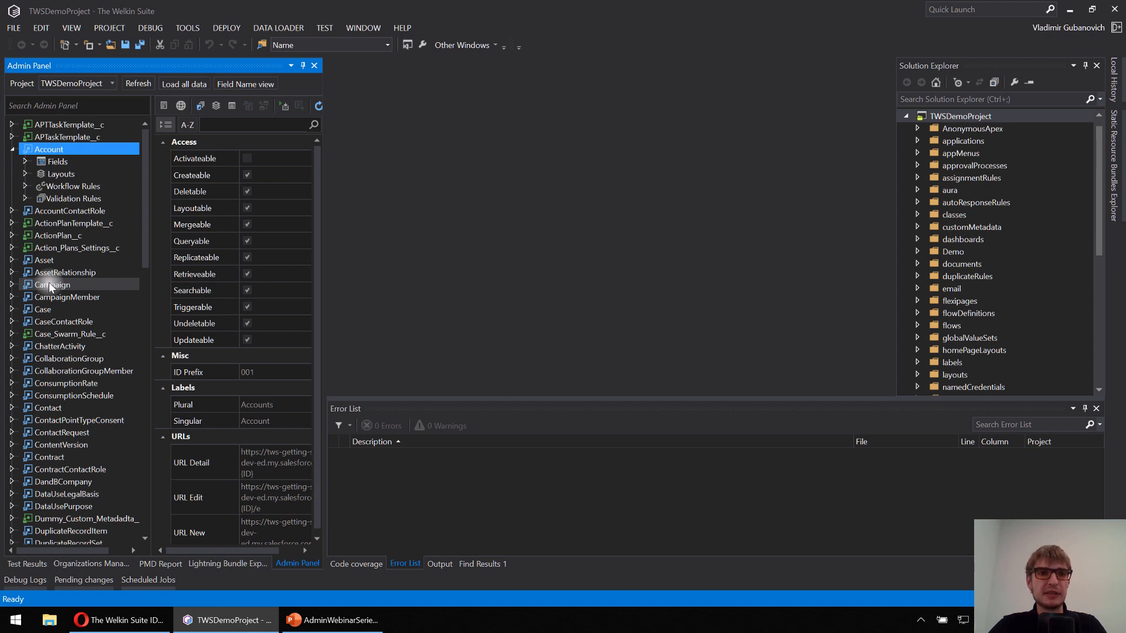
Step: Open the Object Permissions Editor for TWSDemoProject
{"action": "left_click", "coordinate": [952, 116]}
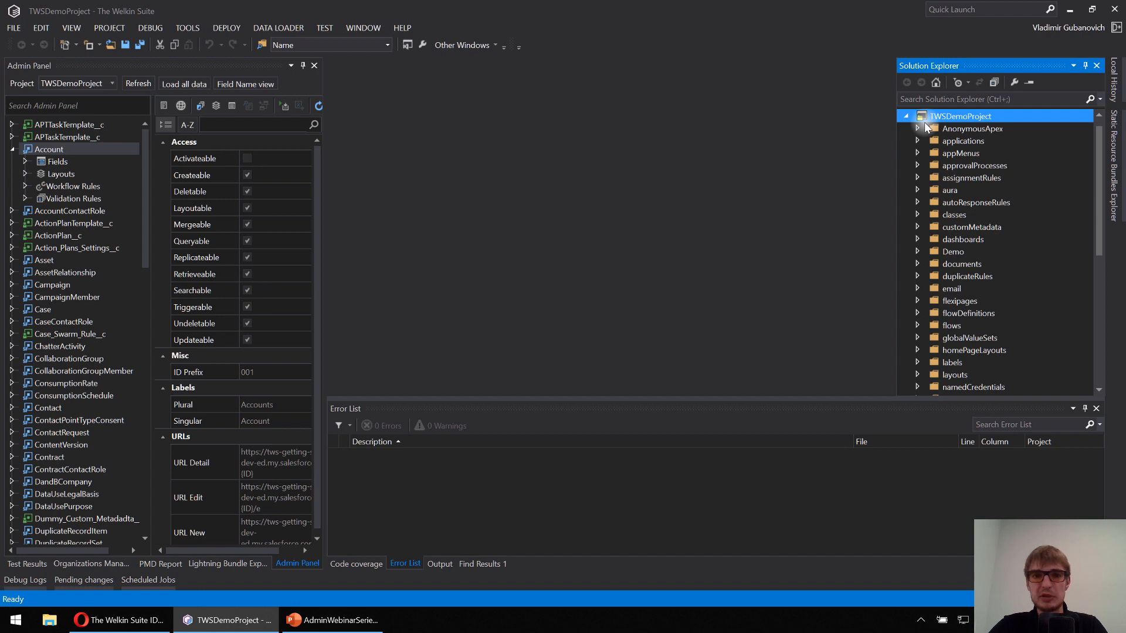
{"action": "left_click", "coordinate": [188, 28]}
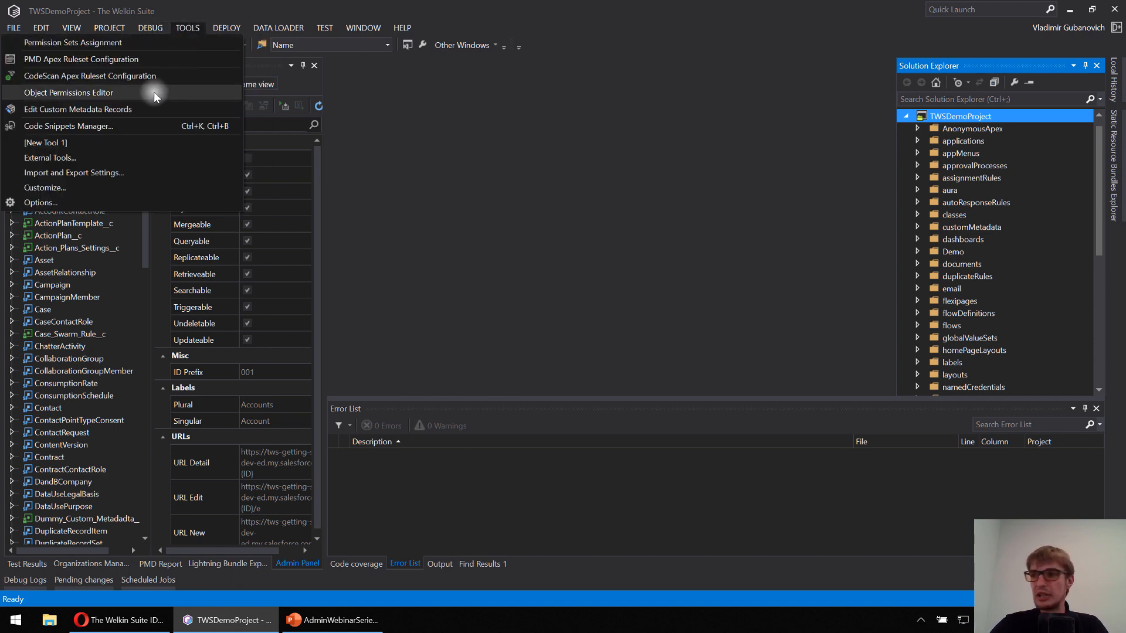
{"action": "left_click", "coordinate": [153, 92]}
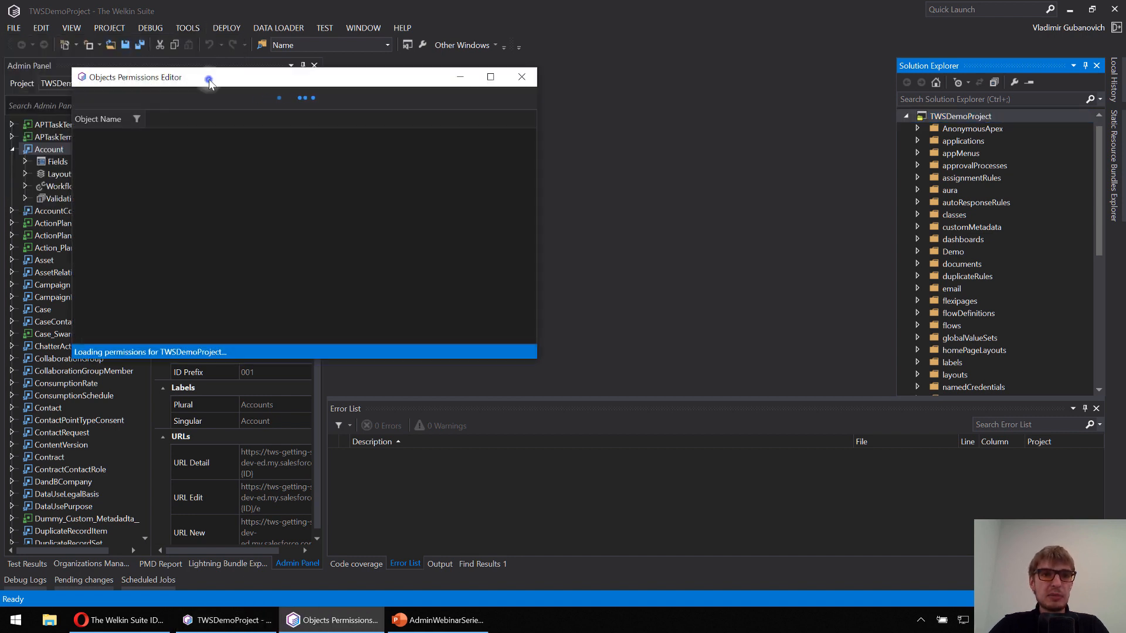
Step: Enlarge and reposition the Objects Permissions Editor window and hide the View All and Modify All permissions
{"action": "left_click_drag", "start_coordinate": [209, 80], "coordinate": [278, 66]}
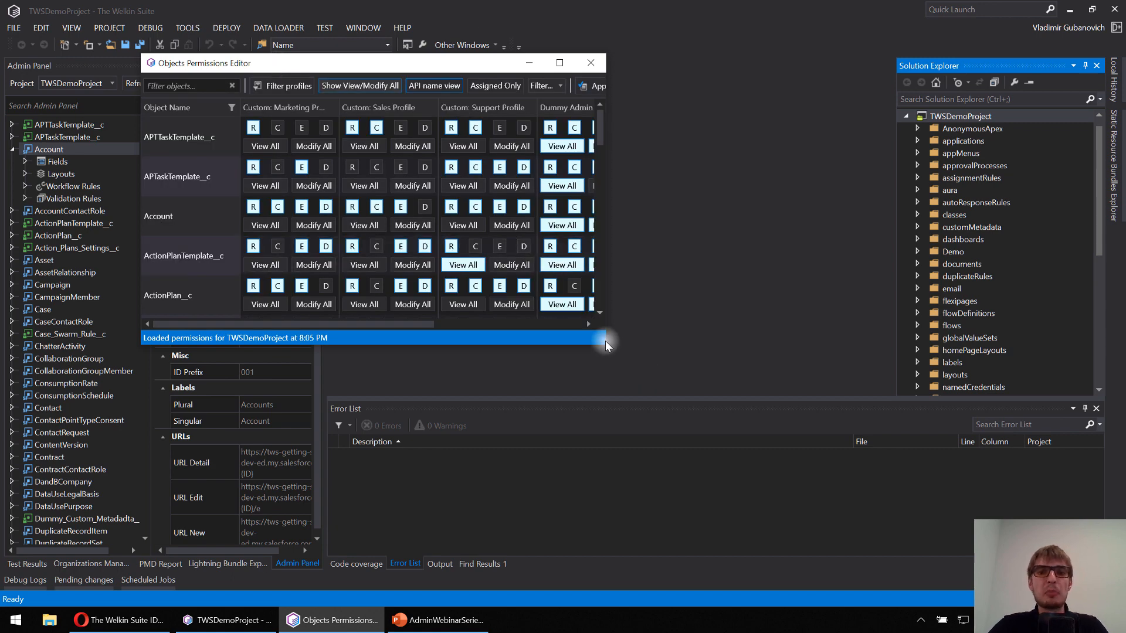
{"action": "left_click_drag", "start_coordinate": [608, 348], "coordinate": [884, 551]}
{"action": "left_click_drag", "start_coordinate": [494, 63], "coordinate": [480, 33]}
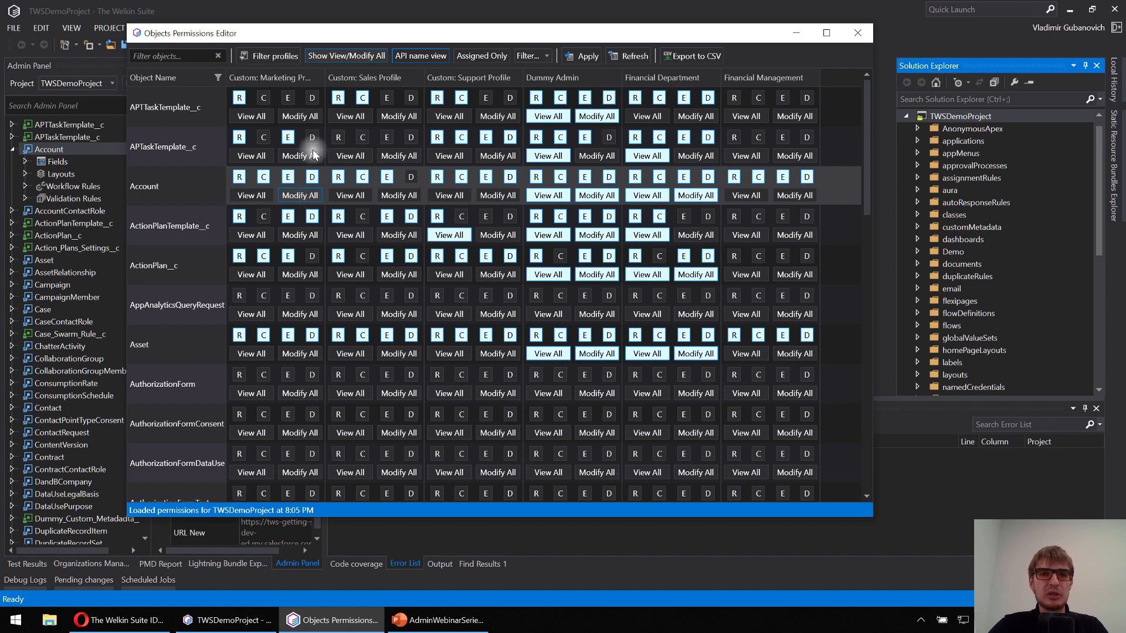
{"action": "left_click", "coordinate": [349, 54]}
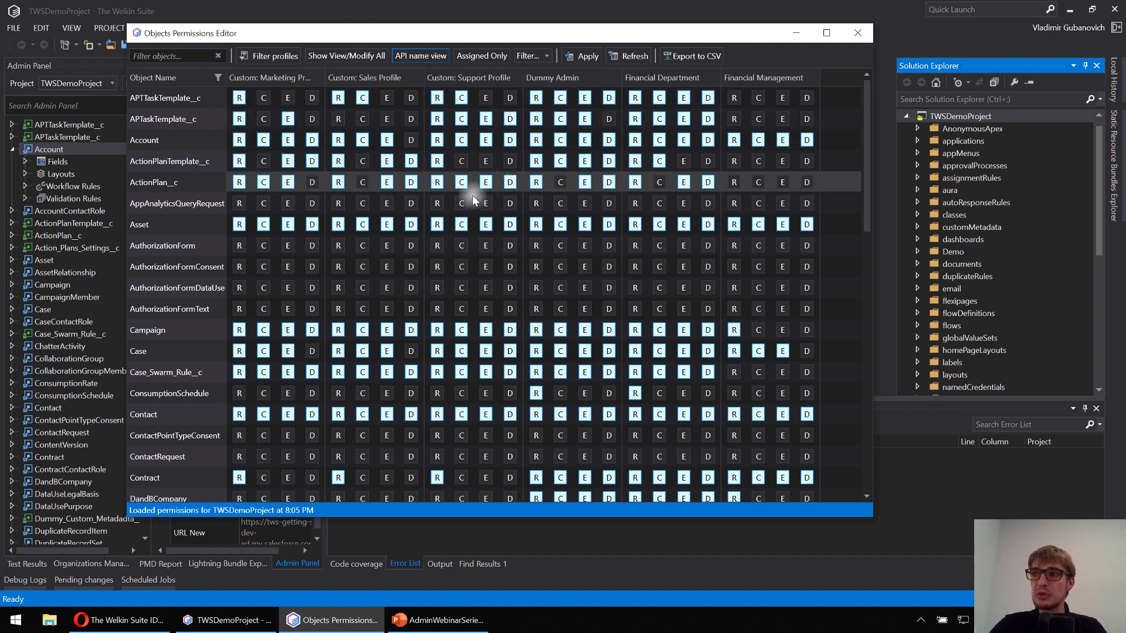
Step: Filter the object list by the text "APT" and clear the text filter again
{"action": "left_click", "coordinate": [158, 59]}
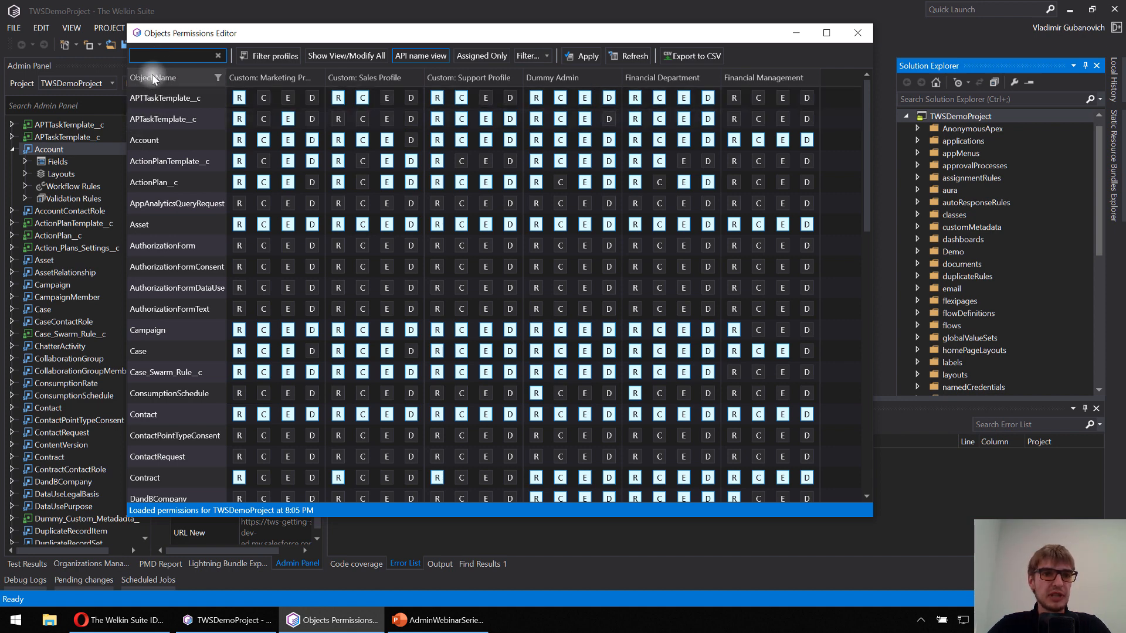
{"action": "type", "text": "ФЗЕ"}
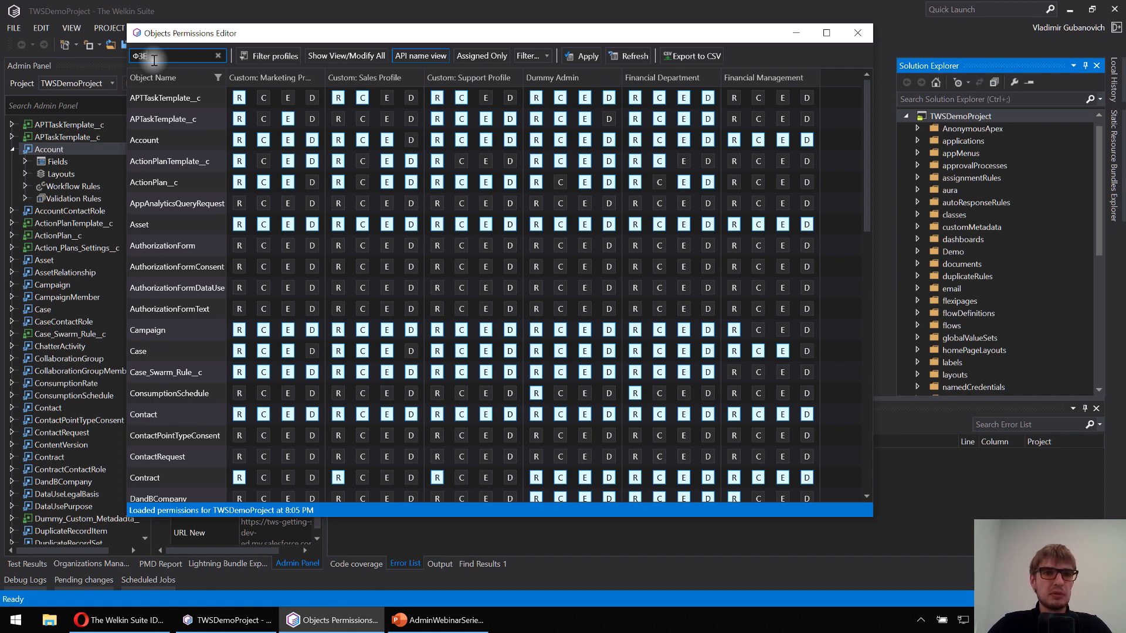
{"action": "key", "text": "BackSpace"}
{"action": "key", "text": "BackSpace"}
{"action": "key", "text": "BackSpace"}
{"action": "type", "text": "APT"}
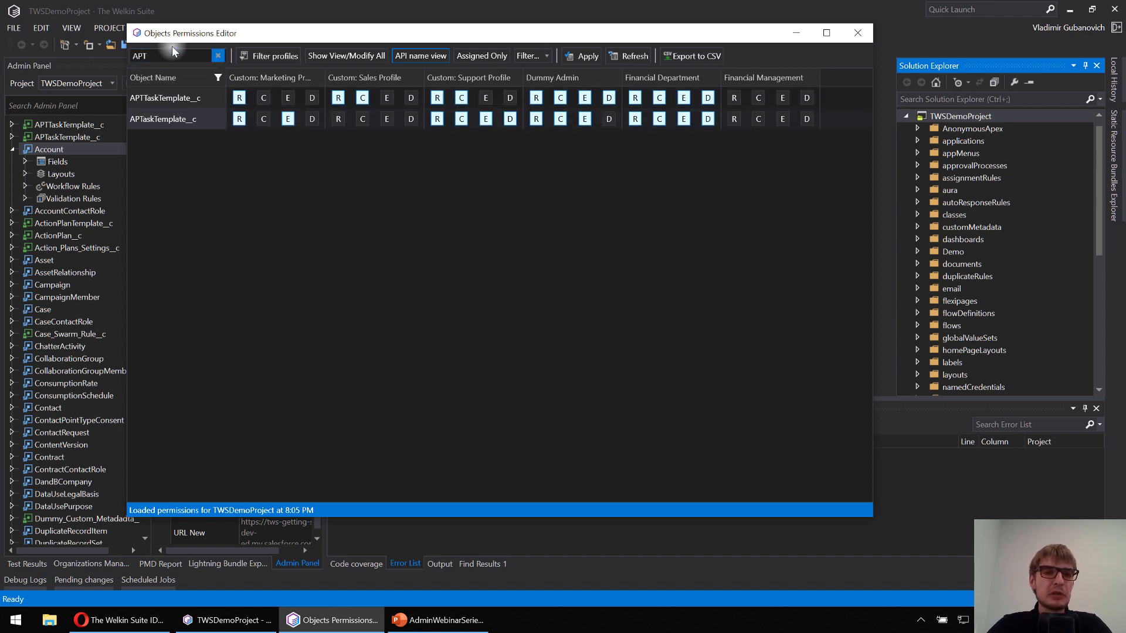
{"action": "left_click", "coordinate": [218, 77]}
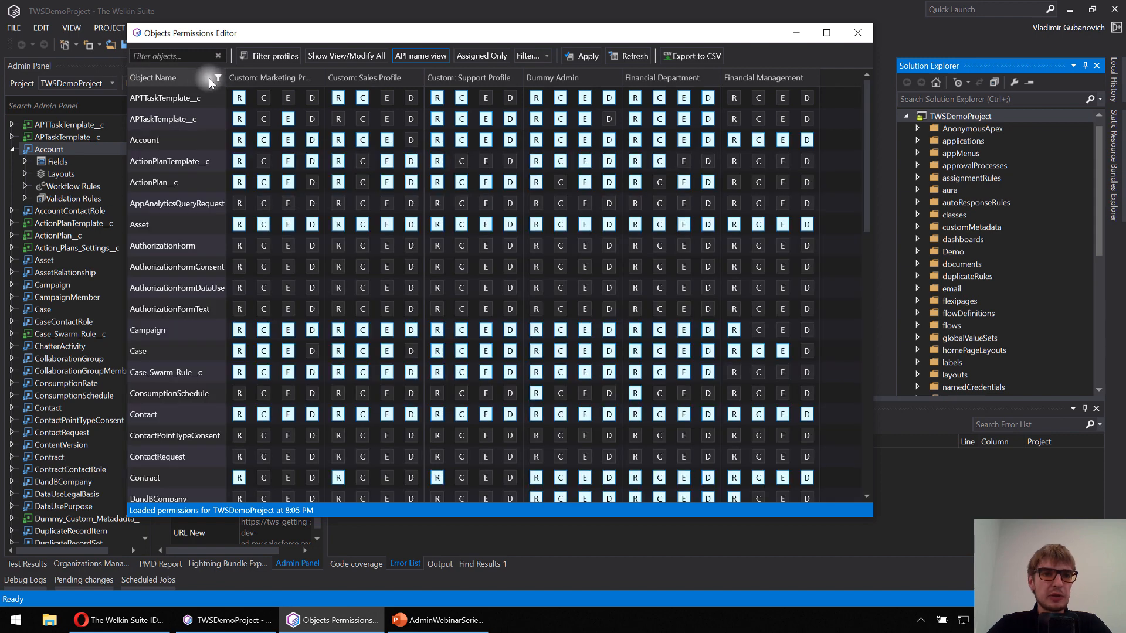
Step: Filter the Object Name column to Account, ActionPlan__c, Asset, Campaign and Case, and clear that filter
{"action": "left_click", "coordinate": [218, 78]}
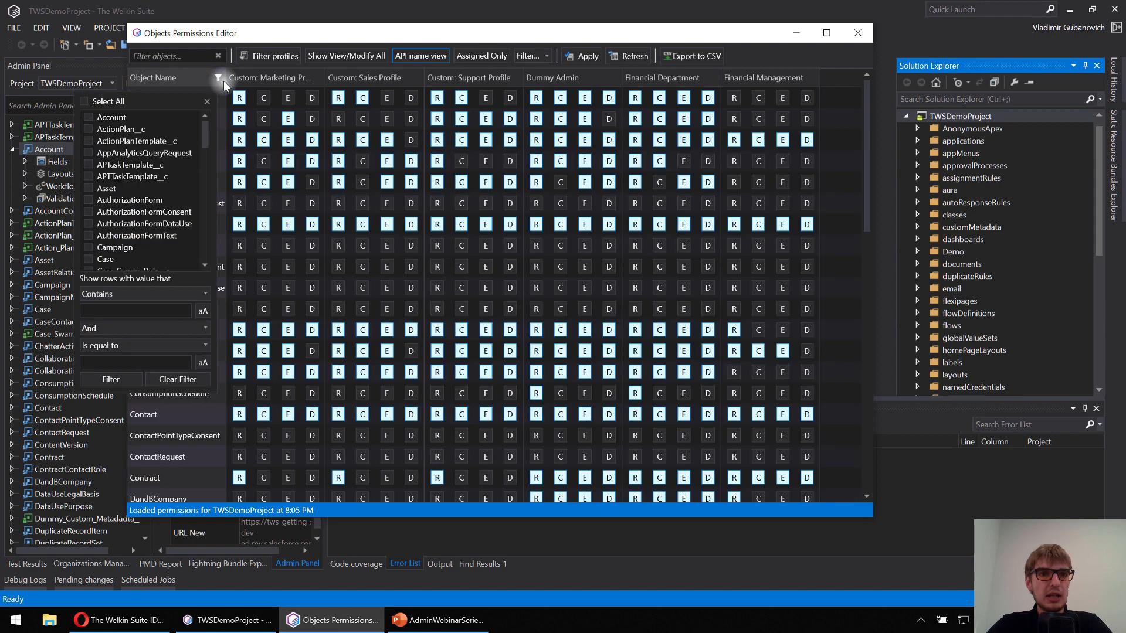
{"action": "left_click", "coordinate": [89, 118]}
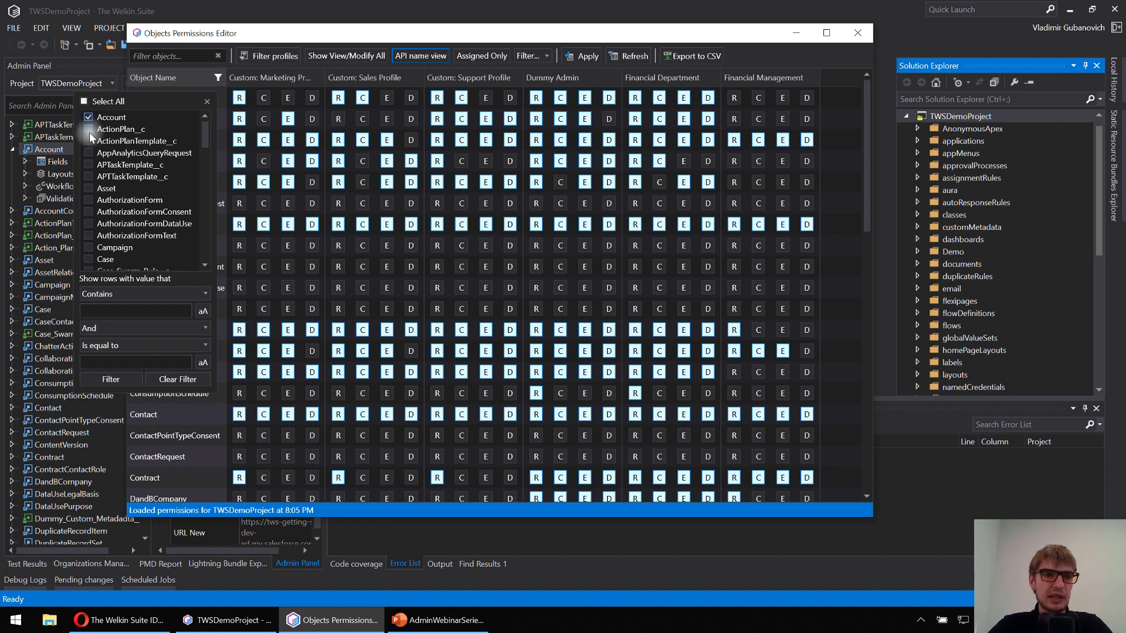
{"action": "left_click", "coordinate": [89, 129]}
{"action": "left_click", "coordinate": [89, 188]}
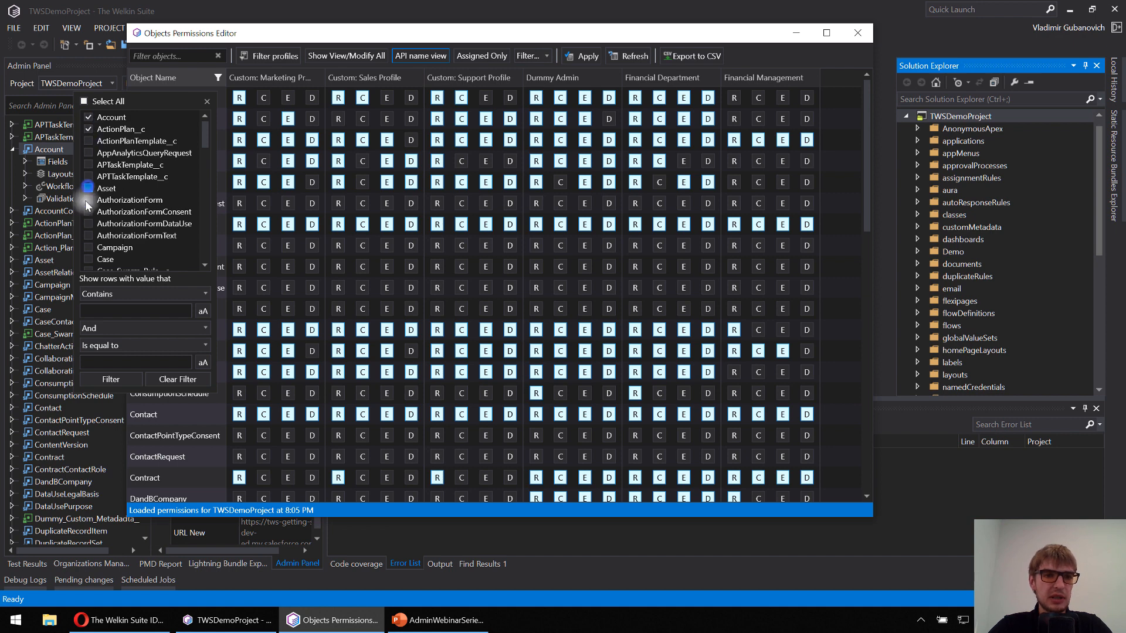
{"action": "left_click", "coordinate": [90, 263]}
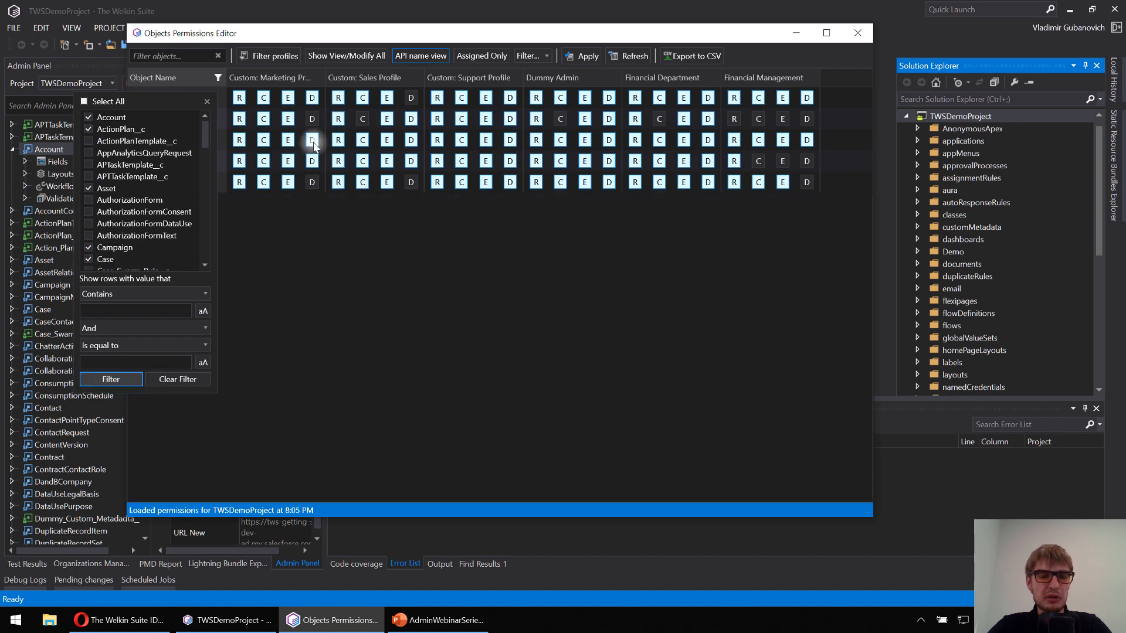
{"action": "left_click", "coordinate": [173, 383]}
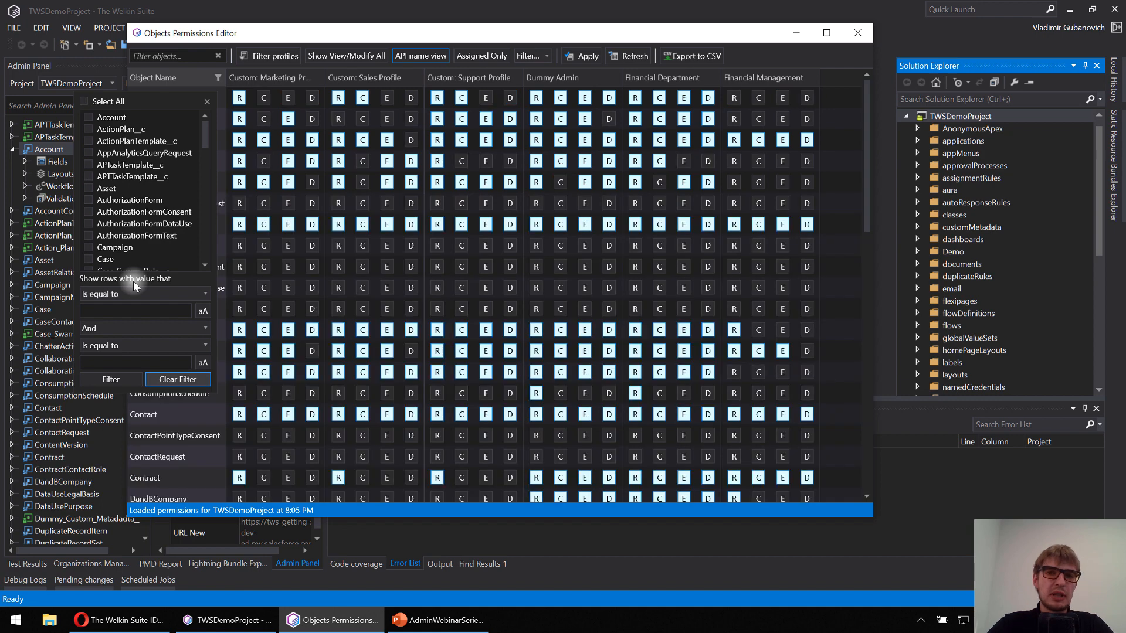
Step: Filter the Object Name column to names ending with "__c", clear the filter and close its options
{"action": "left_click", "coordinate": [144, 295]}
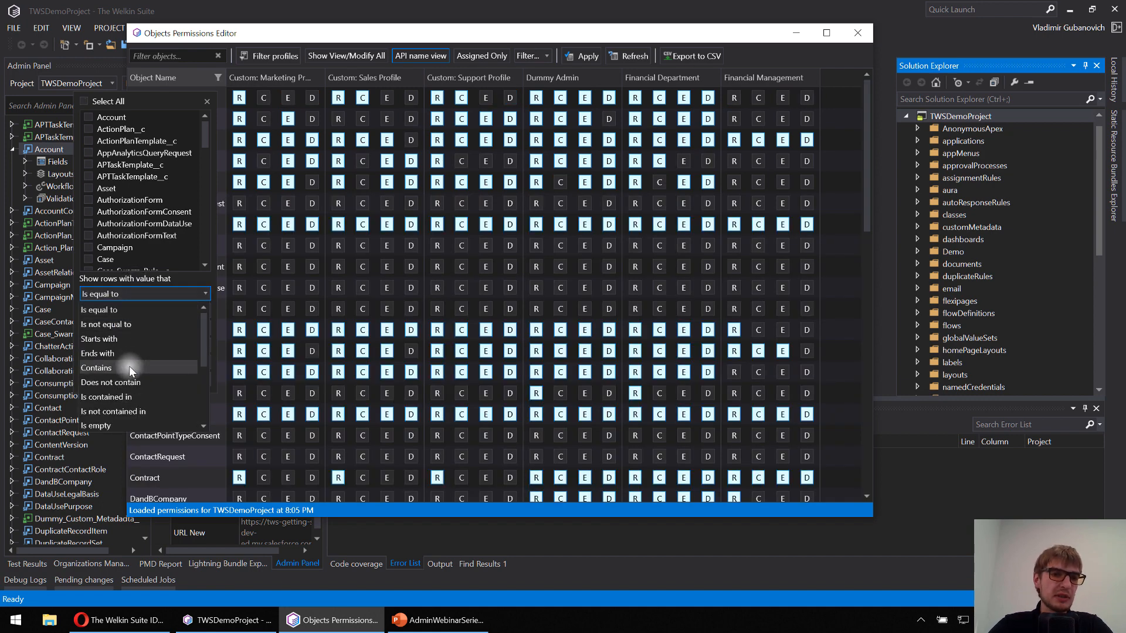
{"action": "left_click", "coordinate": [129, 368]}
{"action": "left_click", "coordinate": [129, 311]}
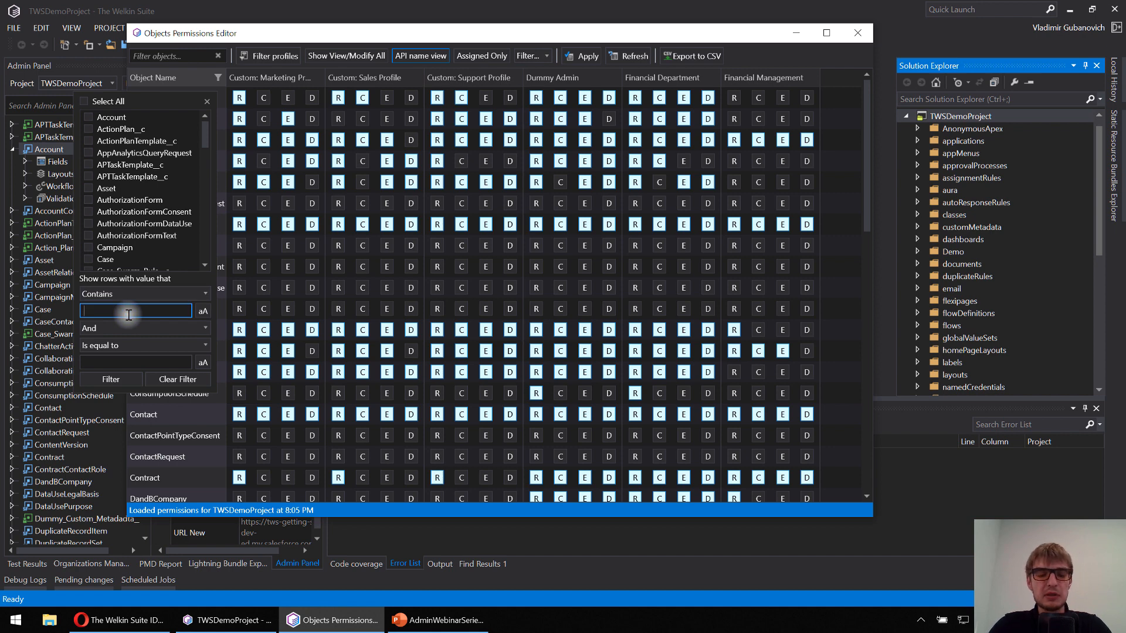
{"action": "type", "text": "__c"}
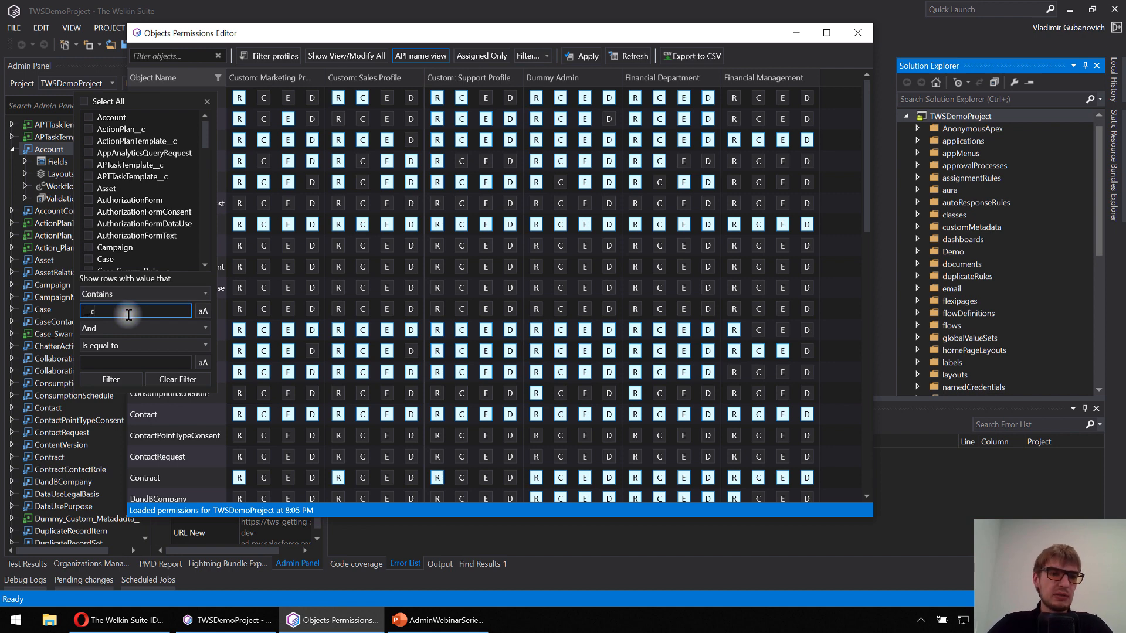
{"action": "left_click", "coordinate": [130, 292]}
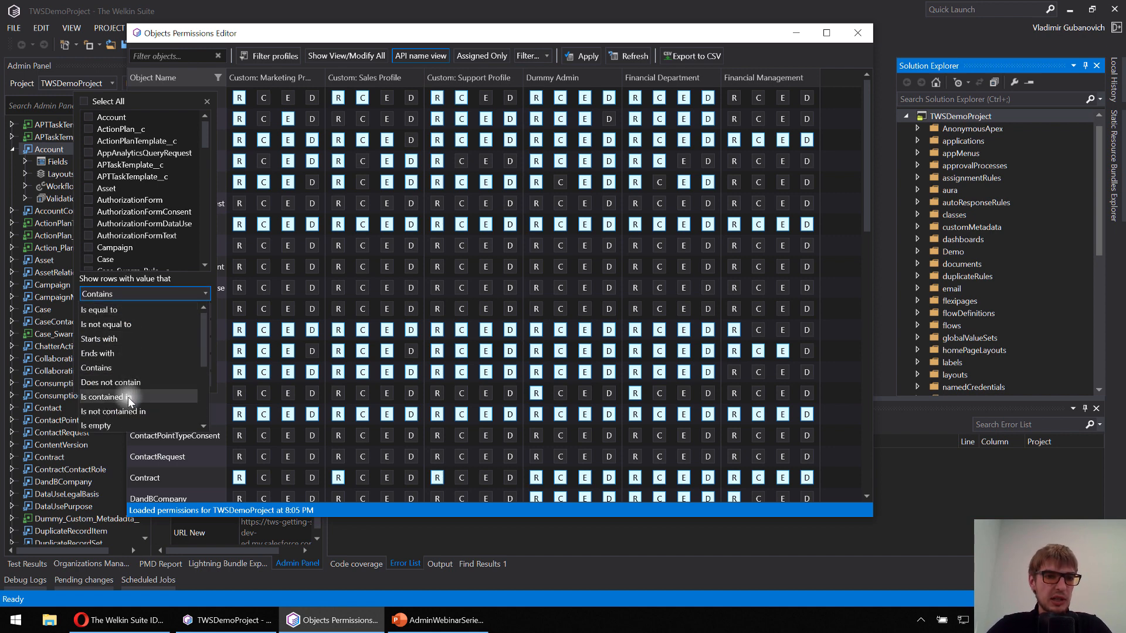
{"action": "left_click", "coordinate": [111, 352]}
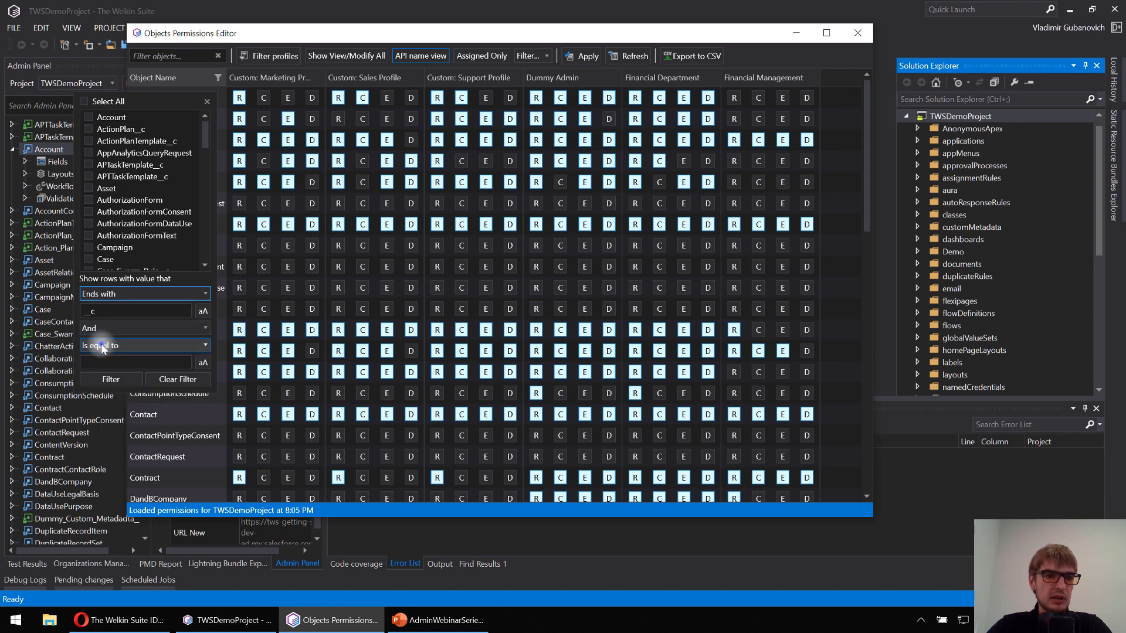
{"action": "left_click", "coordinate": [108, 345]}
{"action": "left_click", "coordinate": [117, 346]}
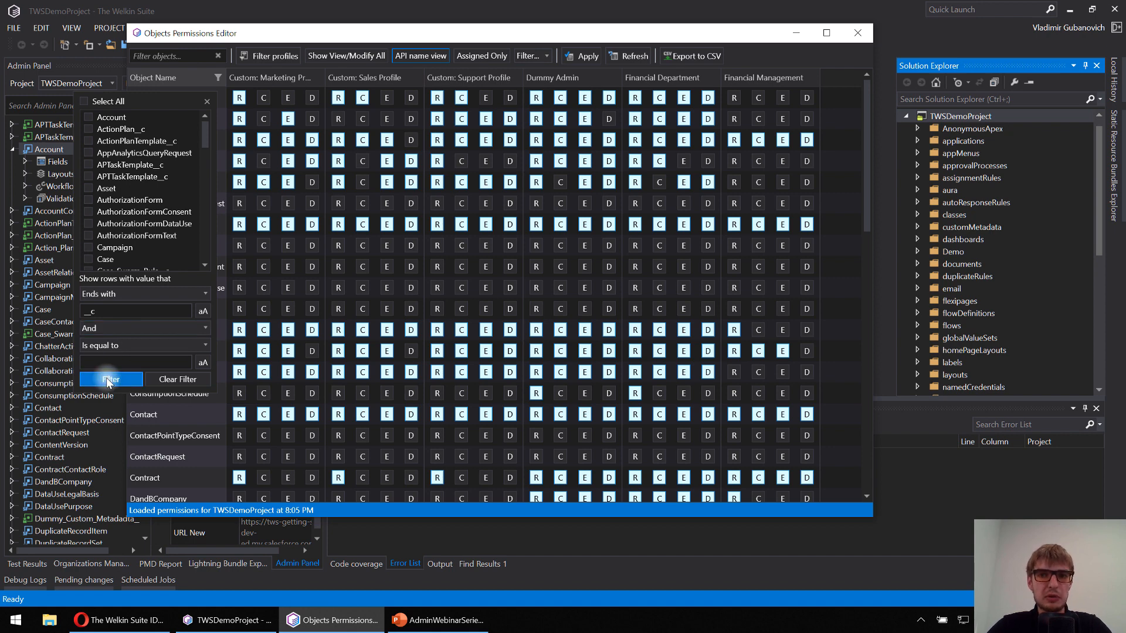
{"action": "left_click", "coordinate": [181, 381]}
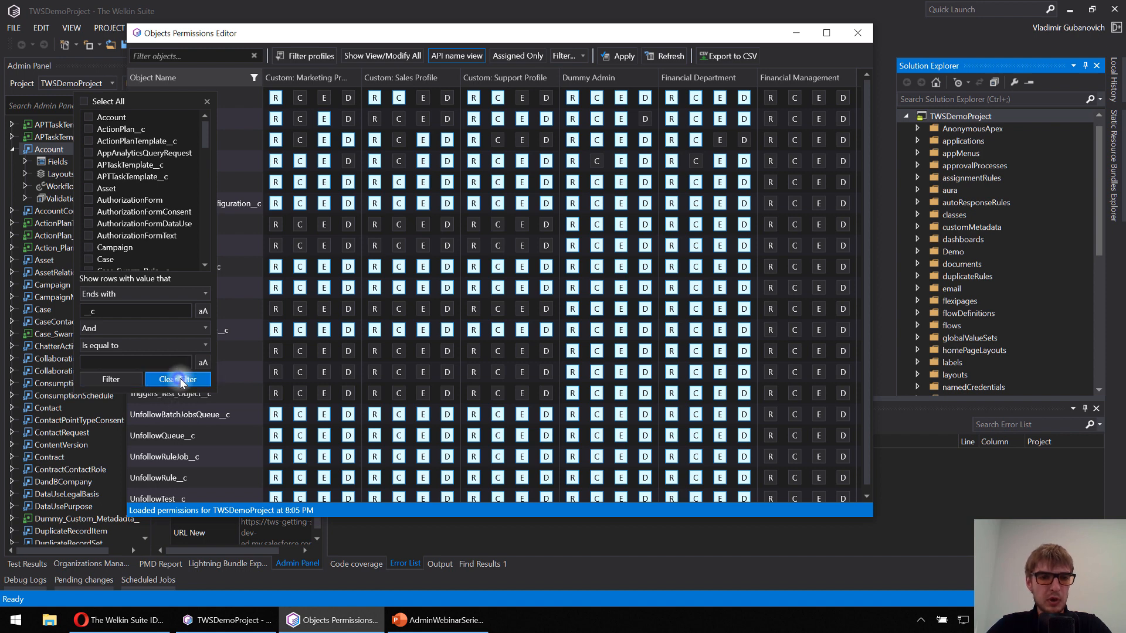
{"action": "left_click", "coordinate": [206, 105]}
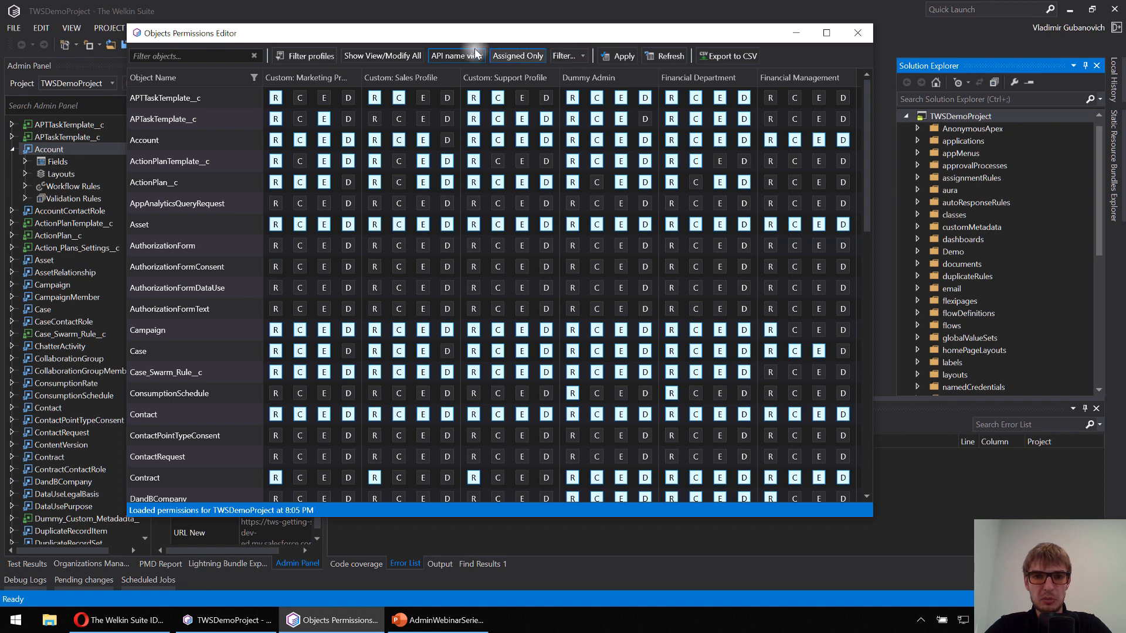
Step: Apply the preset filters for managed package objects and for standard objects, and clear the preset filter
{"action": "left_click", "coordinate": [570, 58]}
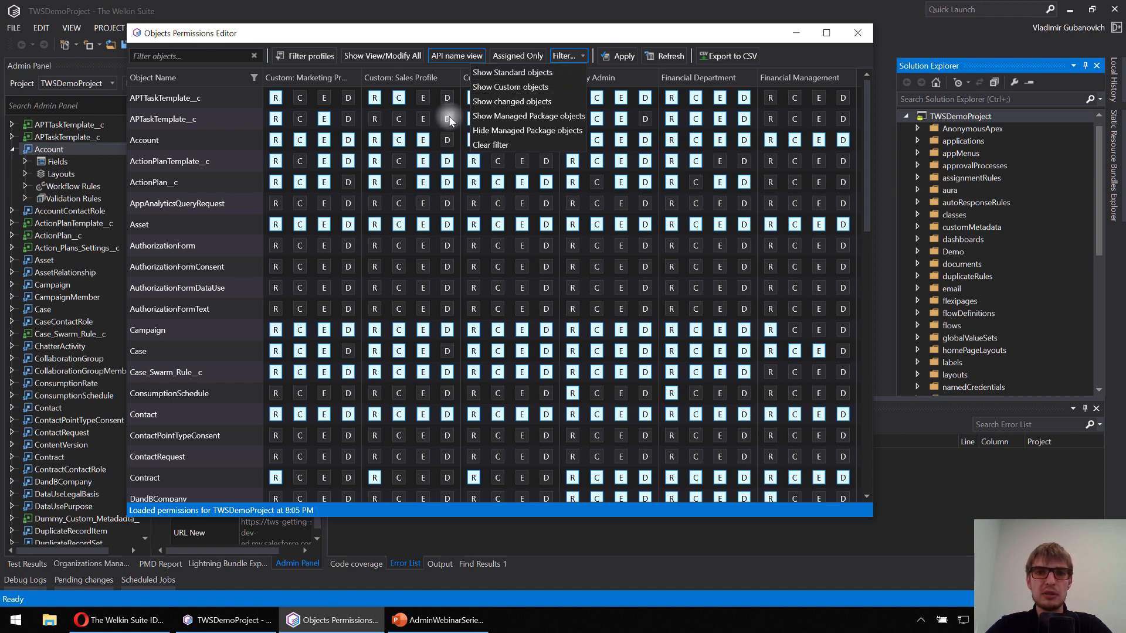
{"action": "left_click", "coordinate": [523, 112]}
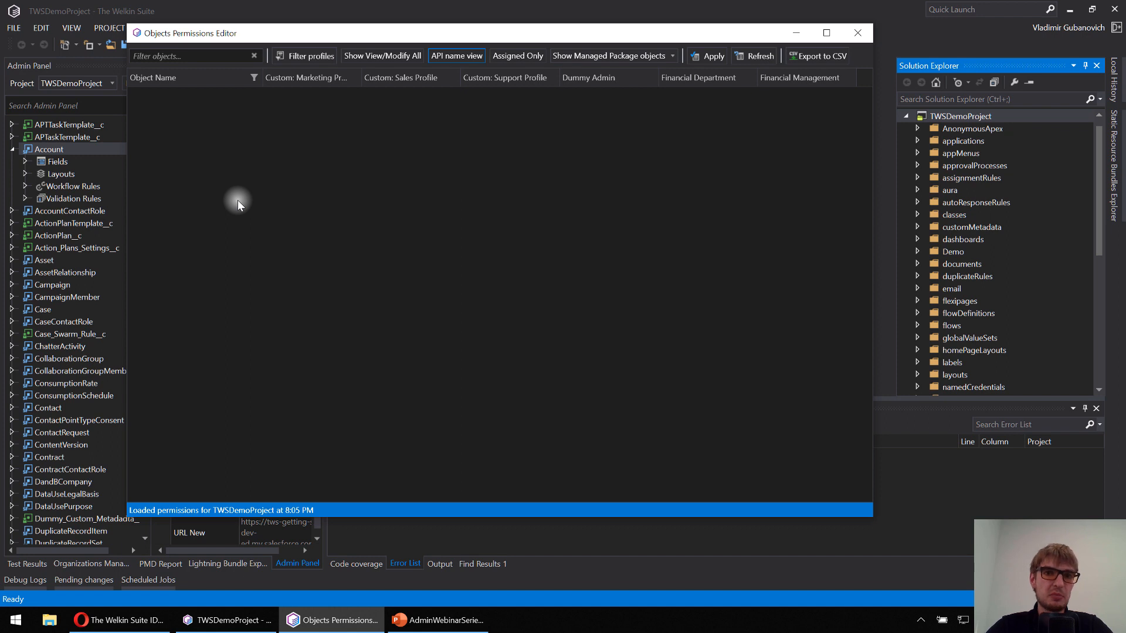
{"action": "left_click", "coordinate": [621, 58]}
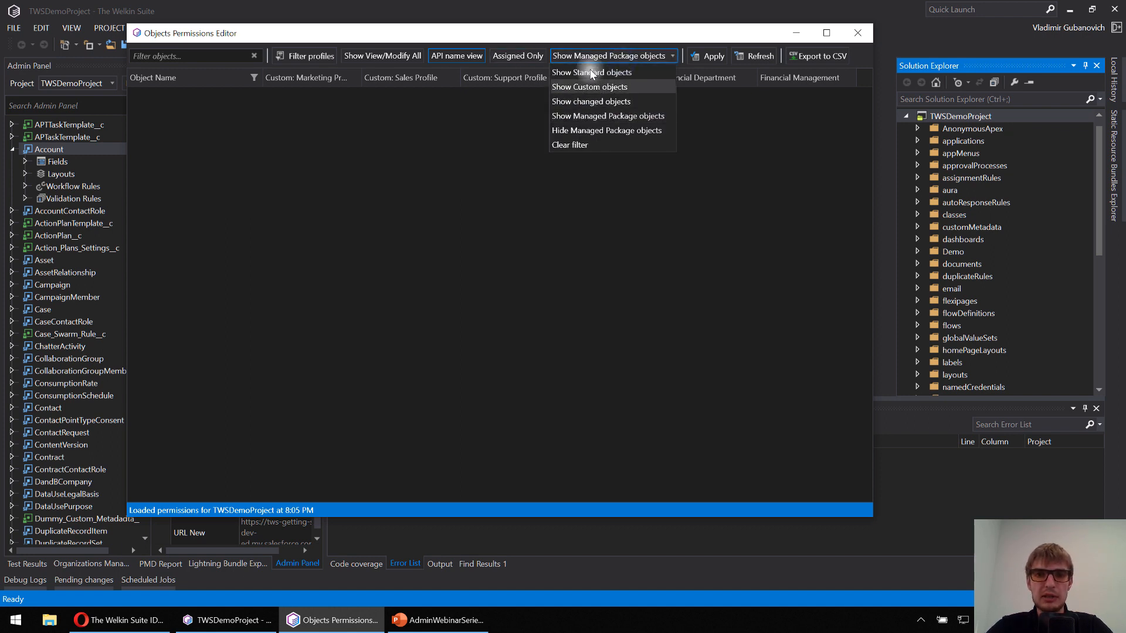
{"action": "left_click", "coordinate": [582, 220]}
{"action": "left_click", "coordinate": [632, 58]}
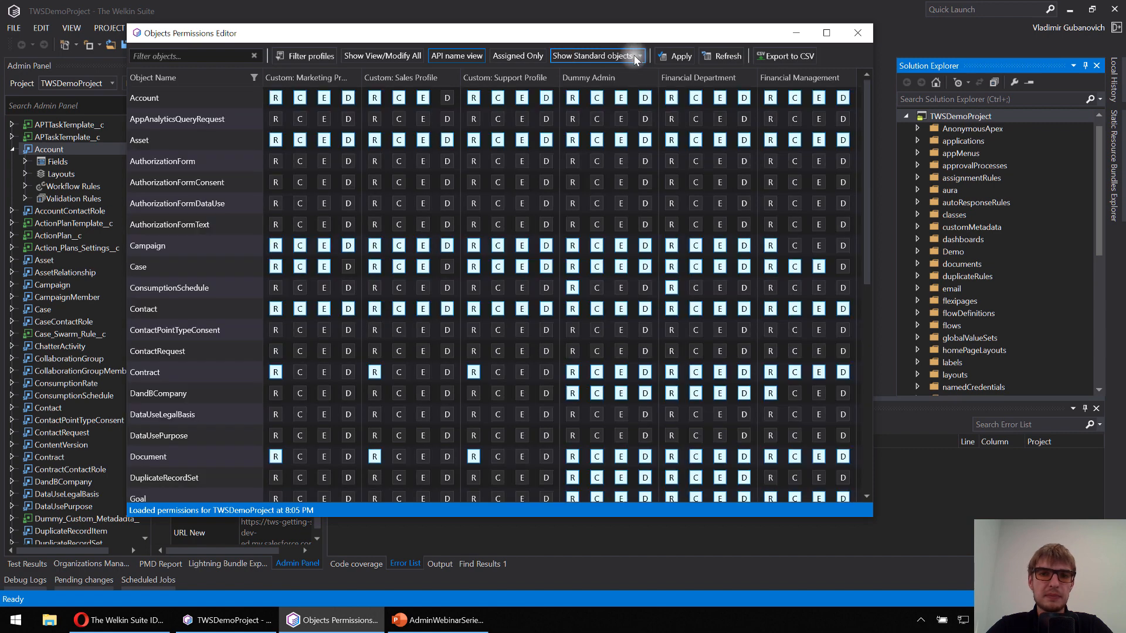
{"action": "left_click", "coordinate": [636, 57]}
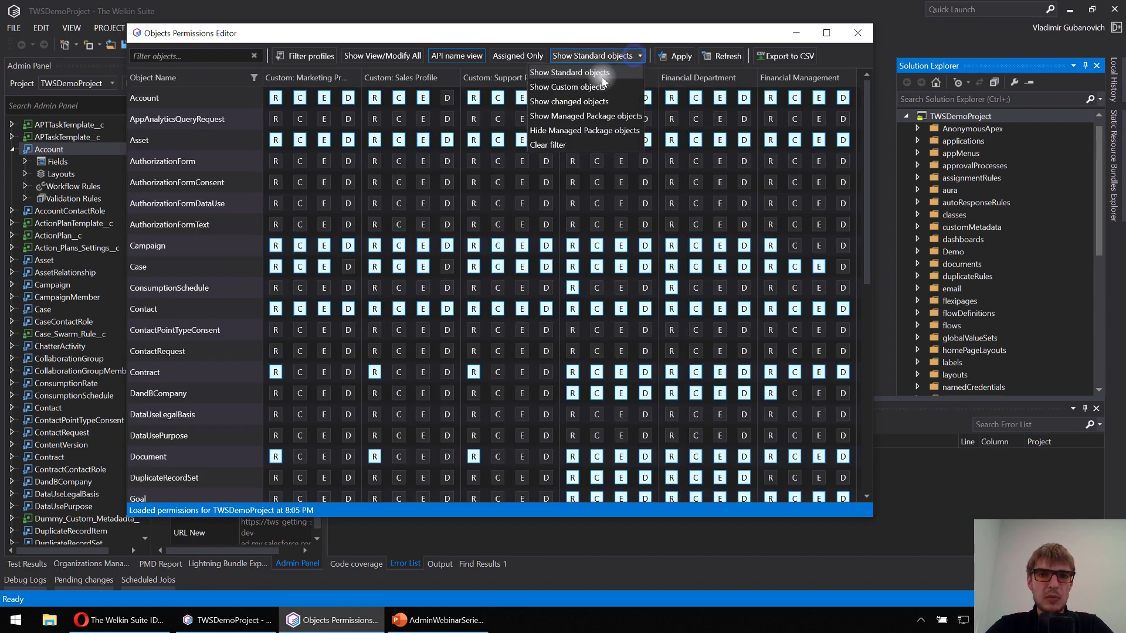
{"action": "left_click", "coordinate": [562, 146]}
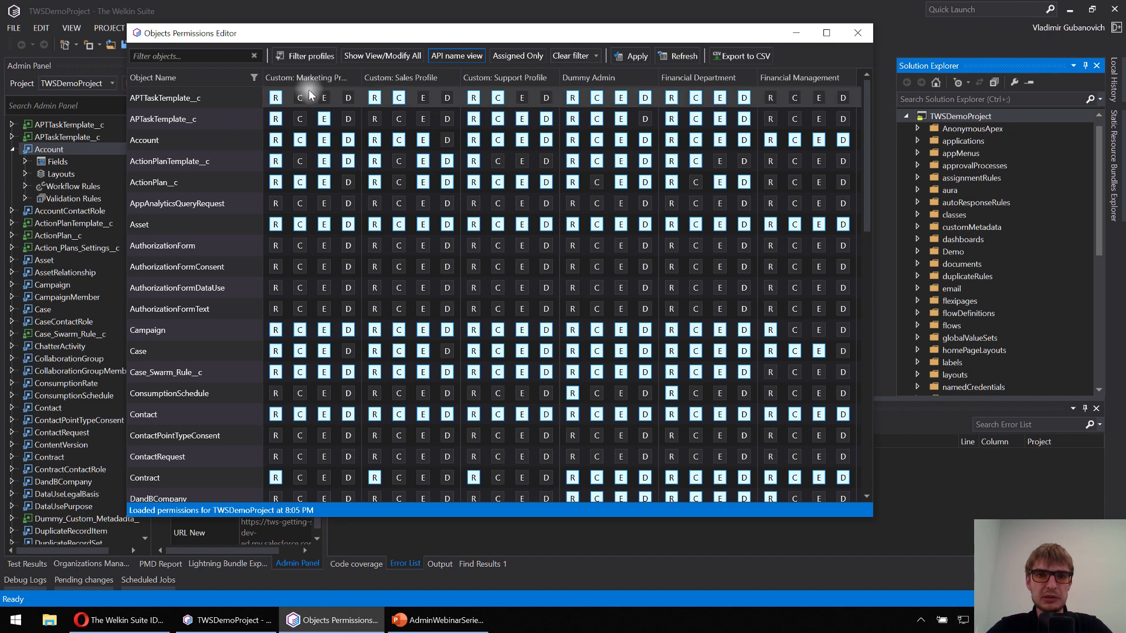
Step: Hide the Custom: Support Profile and Dummy Admin columns with the profile filter, reselect all profiles and close the dialog
{"action": "left_click", "coordinate": [296, 58]}
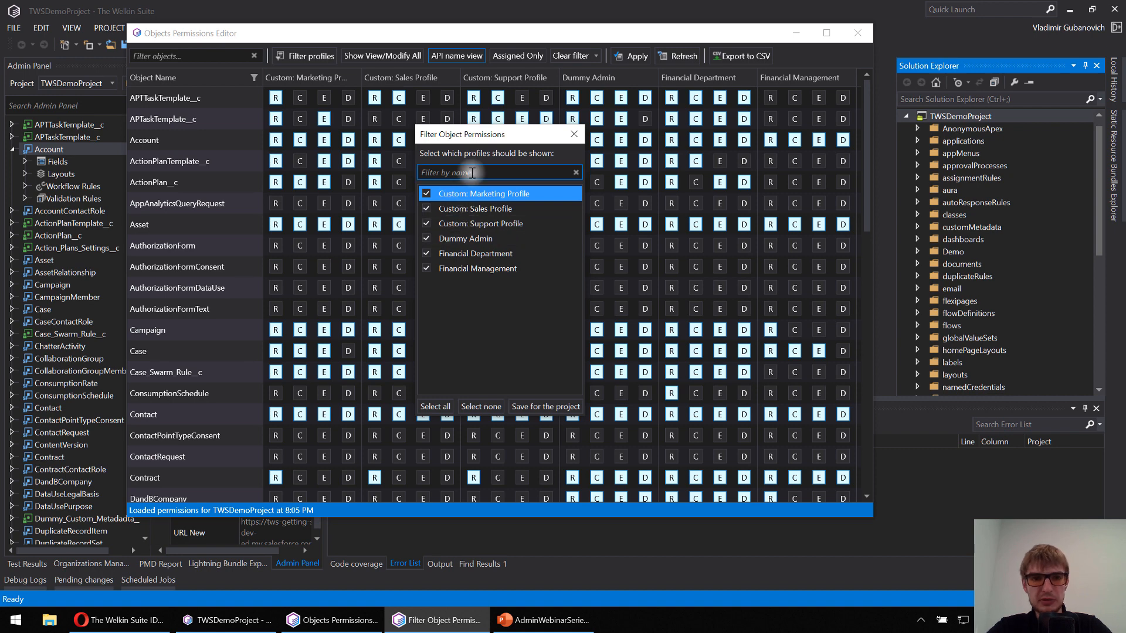
{"action": "left_click", "coordinate": [427, 224]}
{"action": "left_click", "coordinate": [426, 239]}
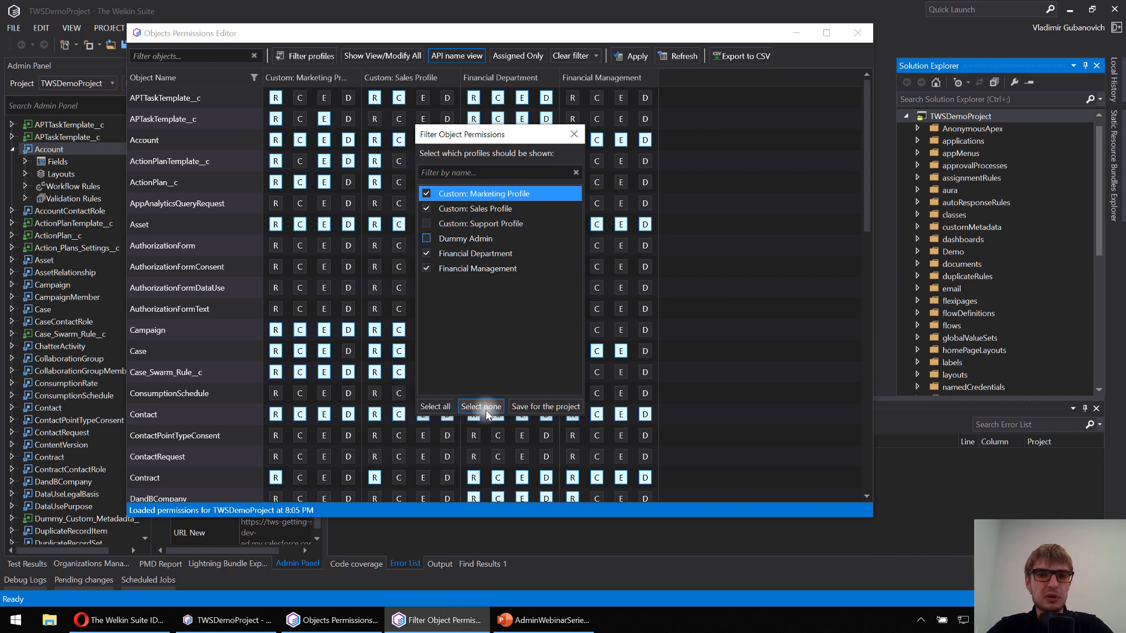
{"action": "left_click", "coordinate": [438, 410]}
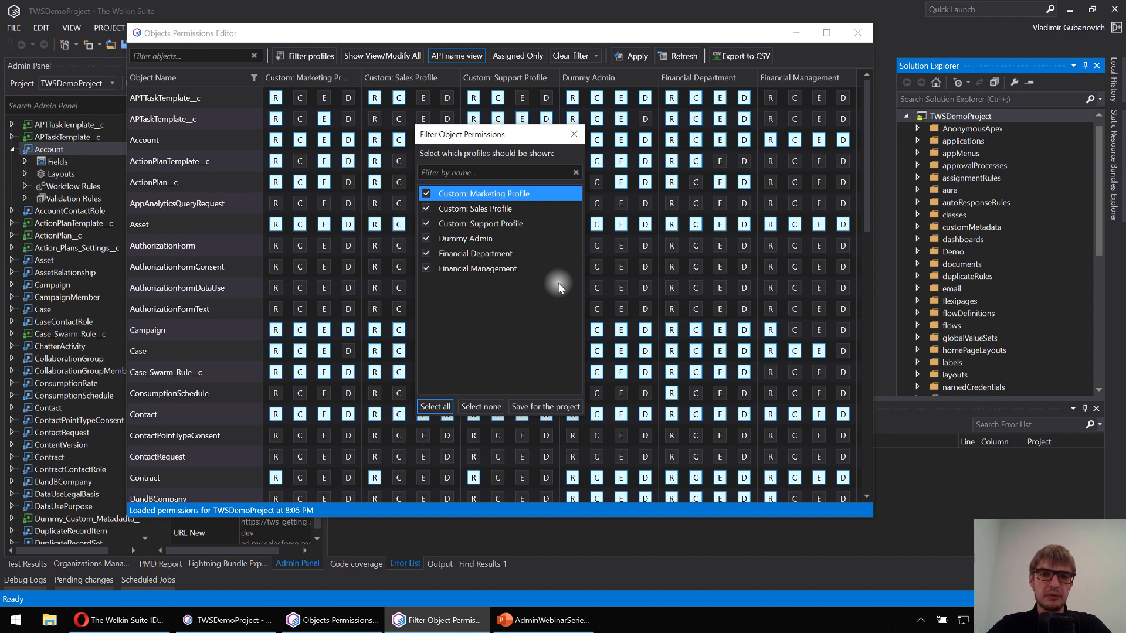
{"action": "left_click", "coordinate": [574, 134]}
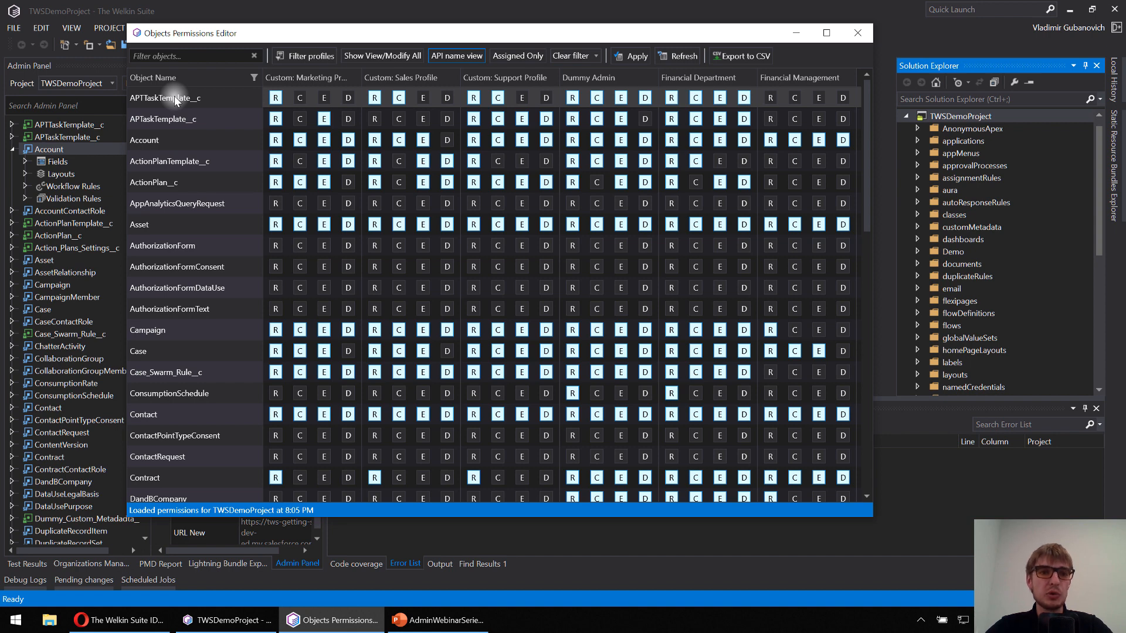
Step: Switch the object names to labels and back to API names, and review the list limited to objects with assigned permissions
{"action": "left_click", "coordinate": [460, 55]}
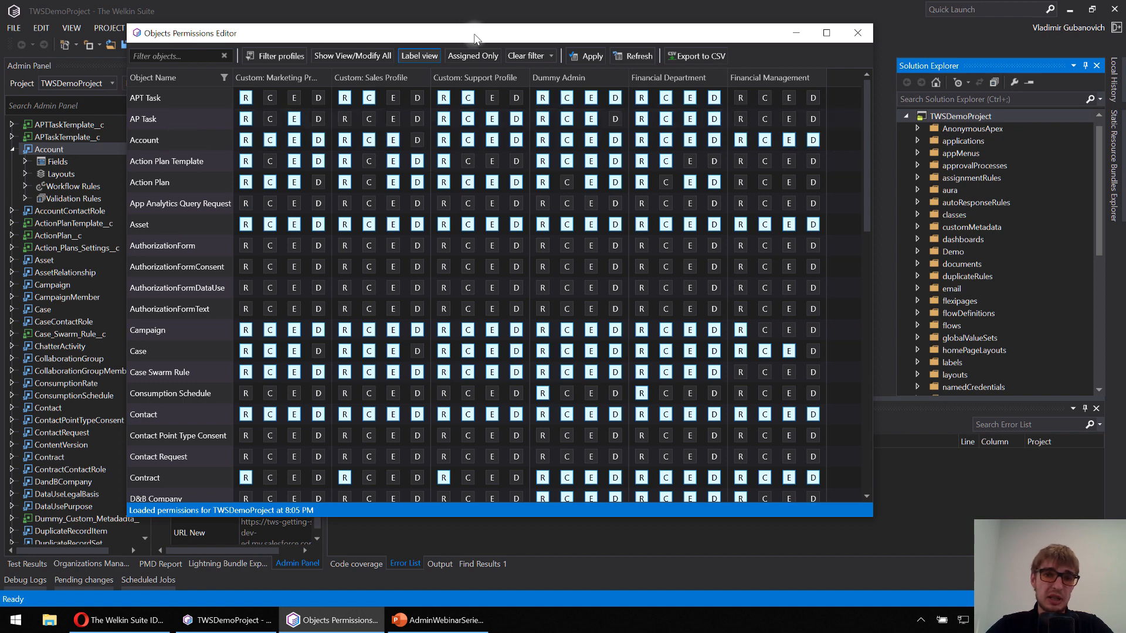
{"action": "left_click", "coordinate": [427, 56]}
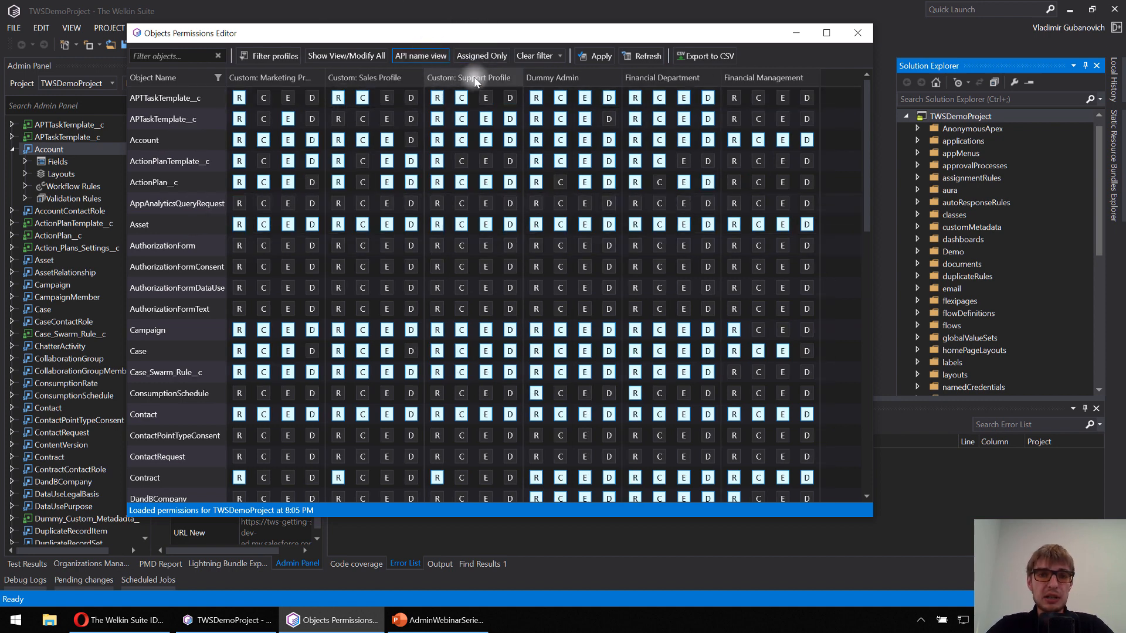
{"action": "left_click", "coordinate": [474, 59]}
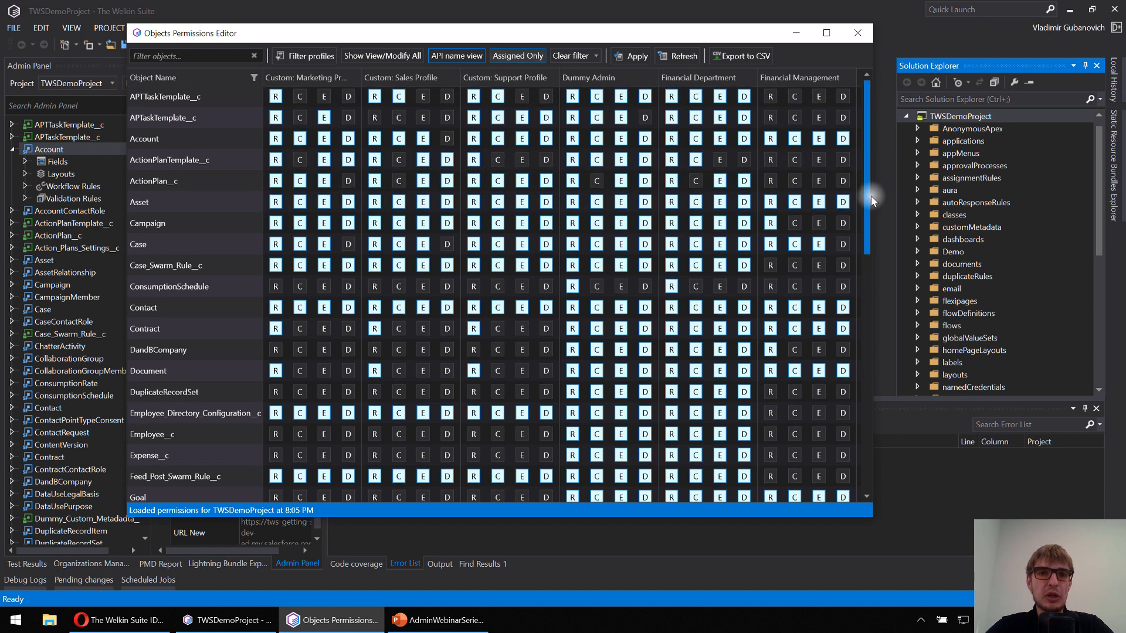
{"action": "left_click_drag", "start_coordinate": [871, 195], "coordinate": [871, 212]}
{"action": "scroll", "coordinate": [359, 294], "scroll_direction": "down", "scroll_amount": 1}
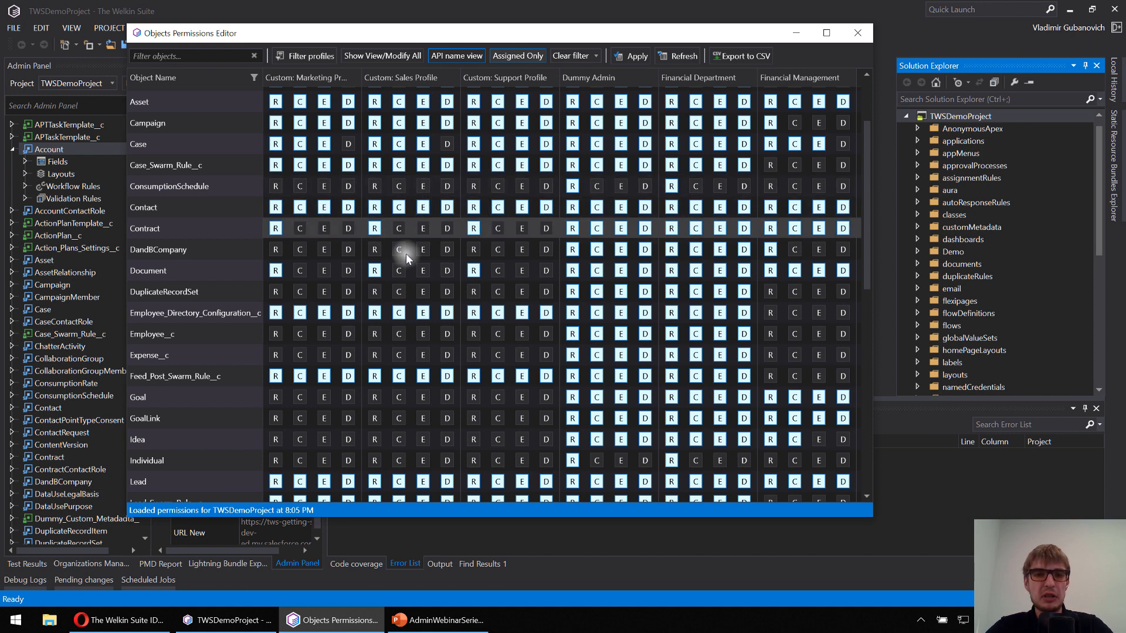
{"action": "left_click_drag", "start_coordinate": [867, 280], "coordinate": [867, 303]}
{"action": "scroll", "coordinate": [407, 280], "scroll_direction": "down", "scroll_amount": 1}
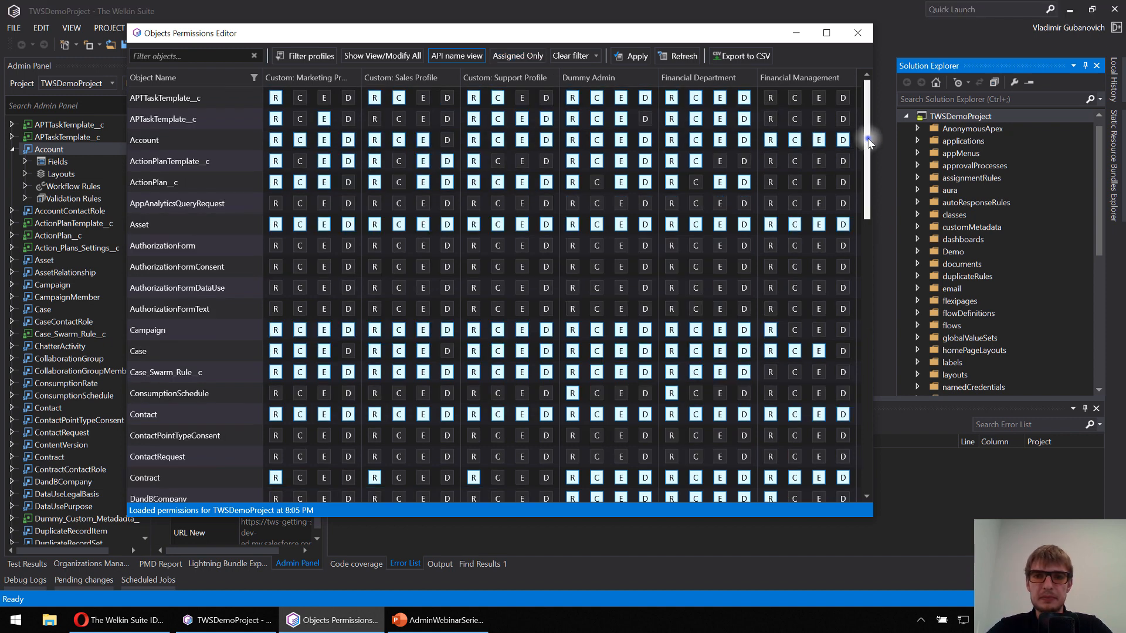
Step: Show the View All and Modify All permissions, and grant Edit on AppAnalyticsQueryRequest to Custom: Marketing Profile
{"action": "left_click", "coordinate": [389, 61]}
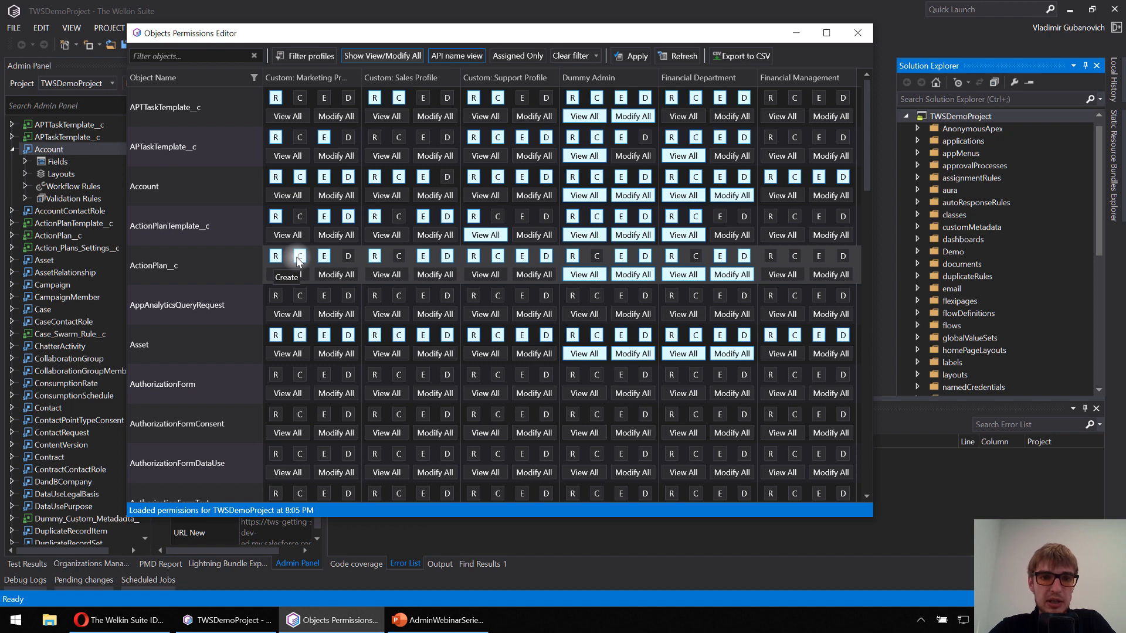
{"action": "left_click", "coordinate": [348, 256]}
{"action": "left_click", "coordinate": [324, 295]}
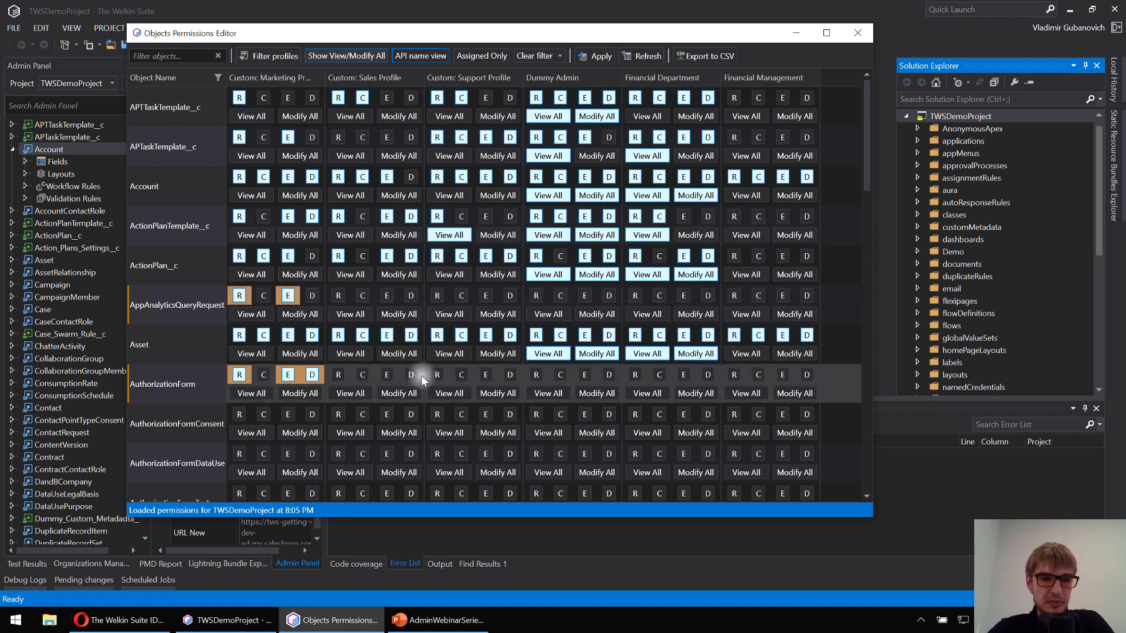
Step: Grant Modify All to Custom: Sales Profile and View All to Custom: Support Profile on AuthorizationForm, and remove Dummy Admin's Read on Asset
{"action": "left_click", "coordinate": [408, 396]}
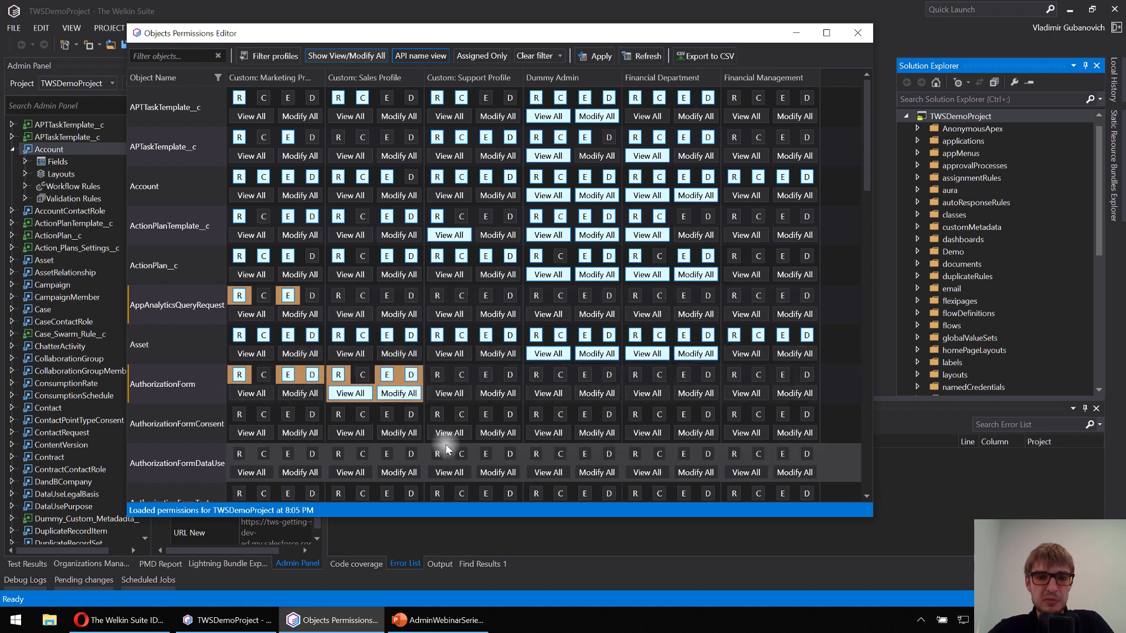
{"action": "left_click", "coordinate": [442, 395]}
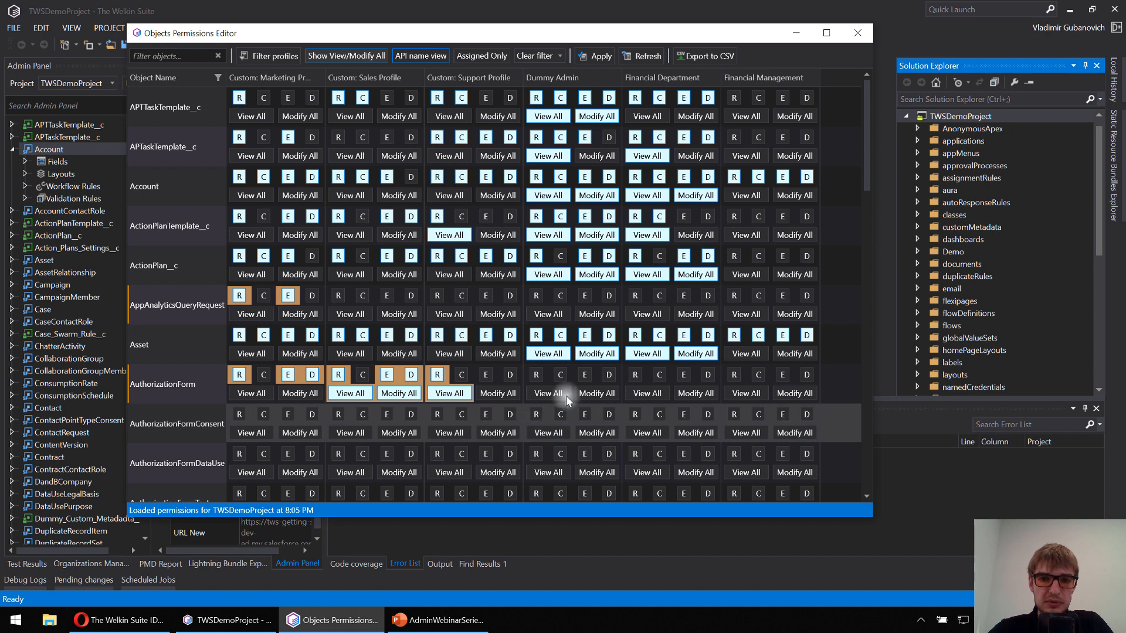
{"action": "left_click", "coordinate": [536, 335]}
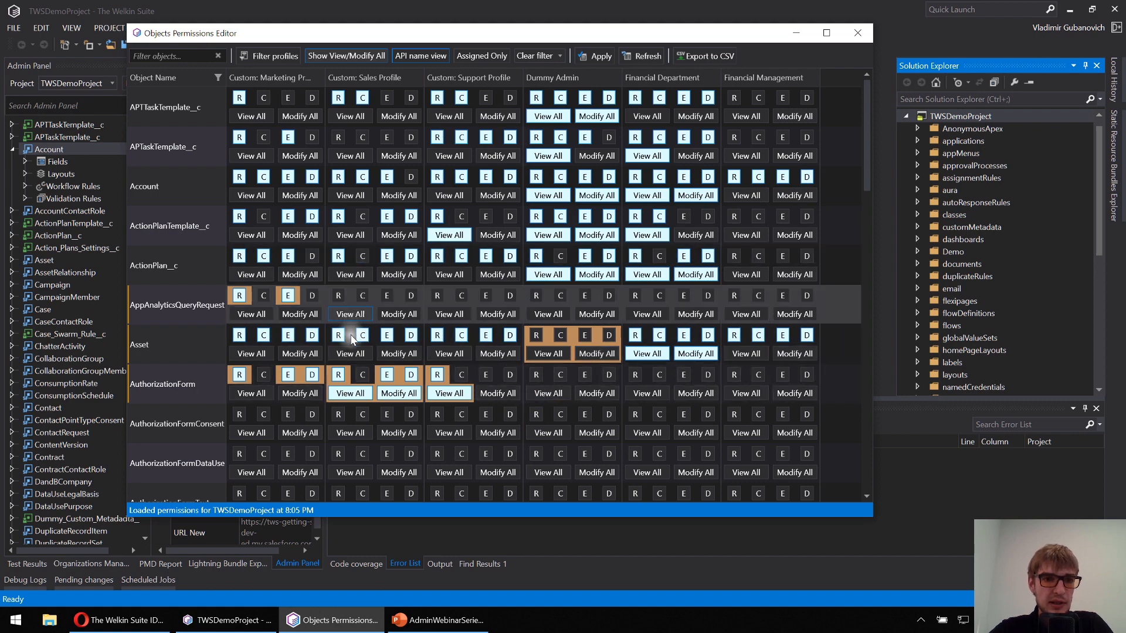
Step: Discard the unapplied permission changes by reloading the permissions from the project
{"action": "scroll", "coordinate": [350, 353], "scroll_direction": "down", "scroll_amount": 3}
{"action": "scroll", "coordinate": [354, 366], "scroll_direction": "down", "scroll_amount": 7}
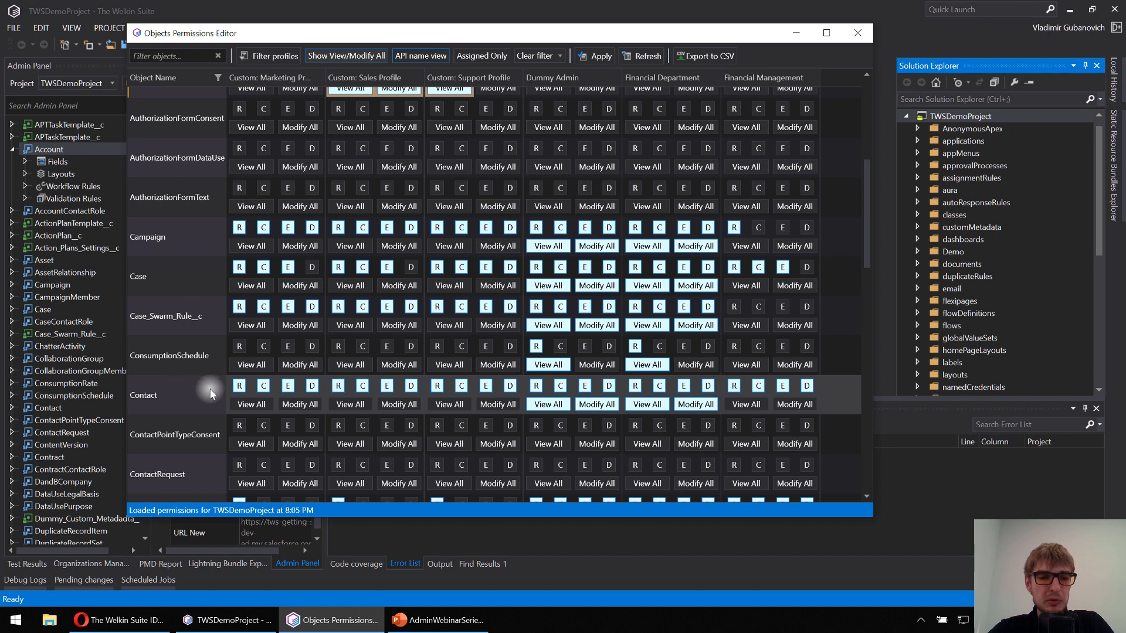
{"action": "left_click", "coordinate": [645, 54]}
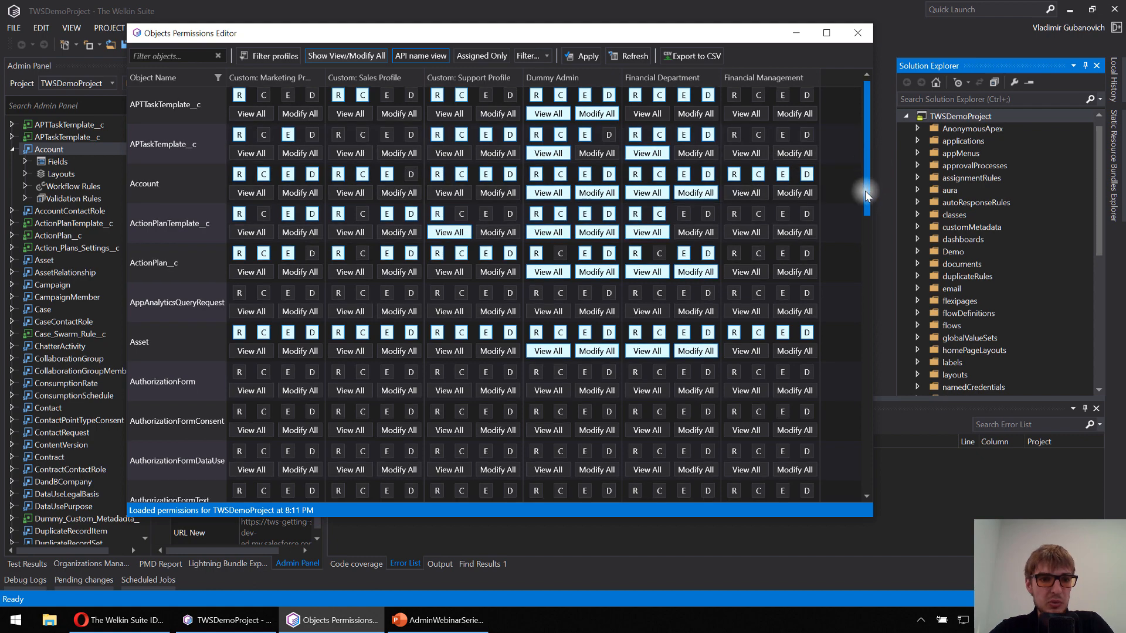
Step: Remove the Read permission on Contact from Custom: Marketing Profile
{"action": "scroll", "coordinate": [864, 191], "scroll_direction": "down", "scroll_amount": 3}
{"action": "scroll", "coordinate": [302, 401], "scroll_direction": "down", "scroll_amount": 5}
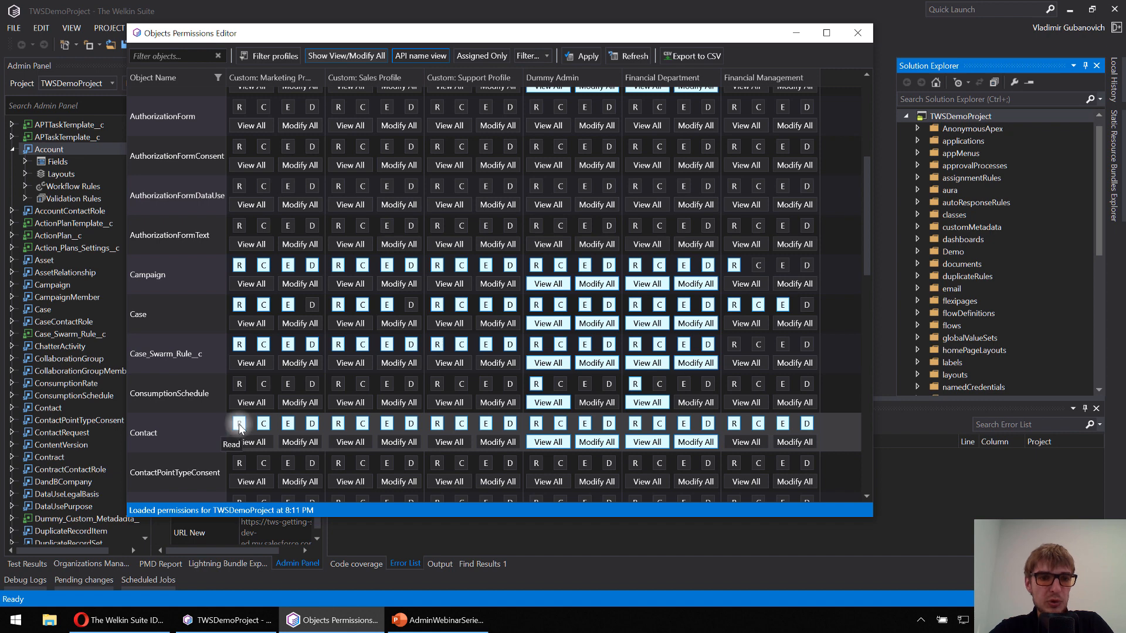
{"action": "left_click", "coordinate": [239, 424]}
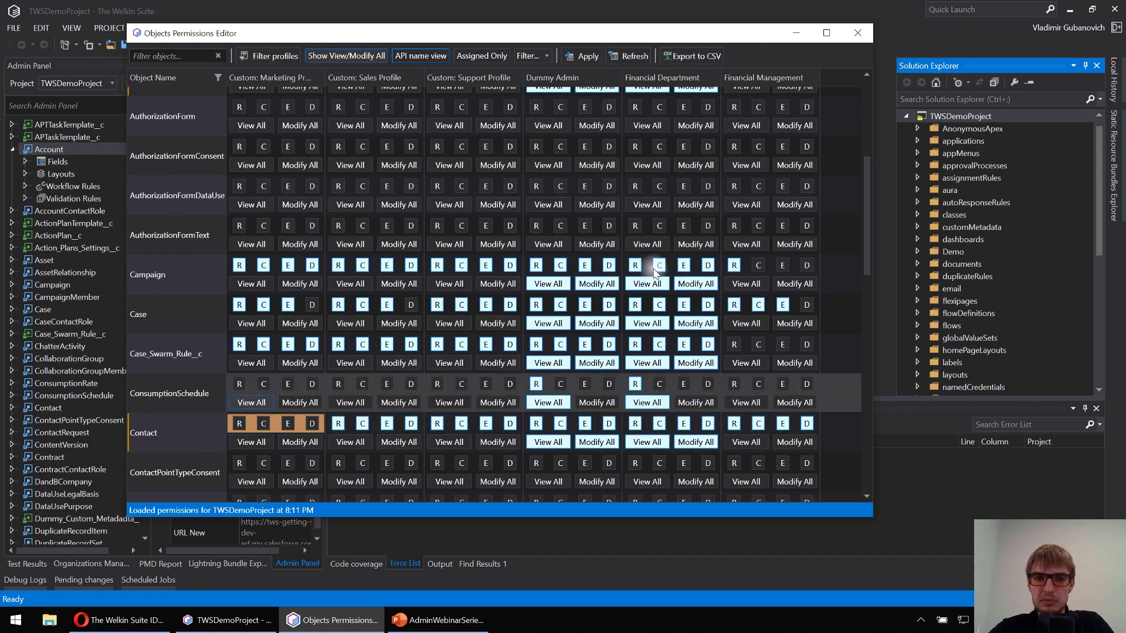
{"action": "left_click_drag", "start_coordinate": [864, 240], "coordinate": [878, 154]}
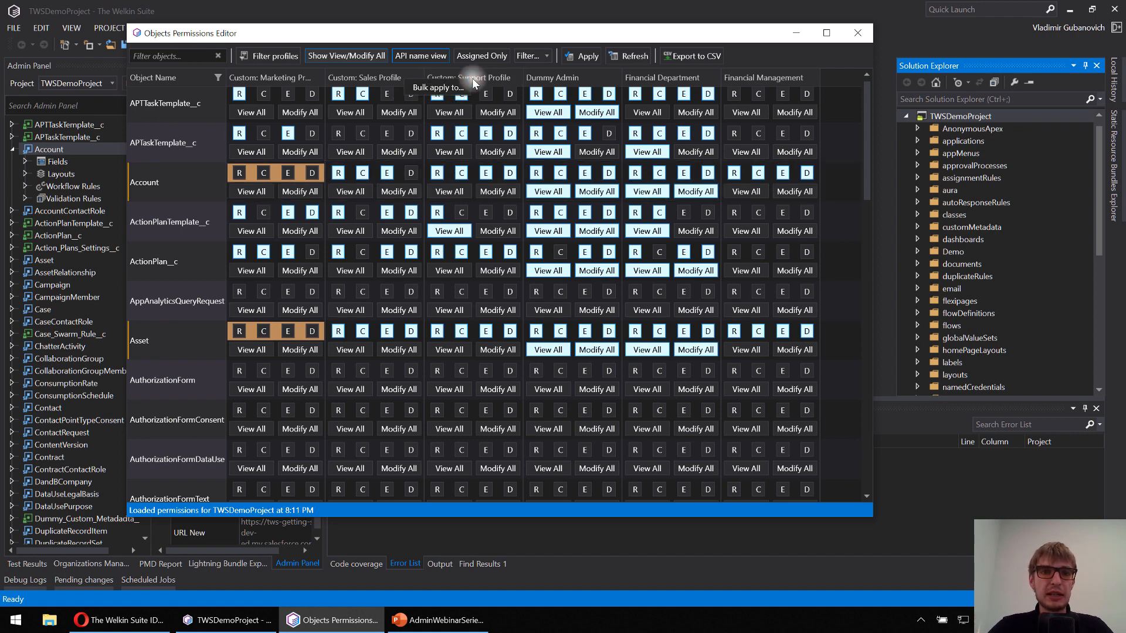
Step: View the profiles available for bulk applying the Dummy Admin permissions, and close the dialog without applying
{"action": "right_click", "coordinate": [569, 78]}
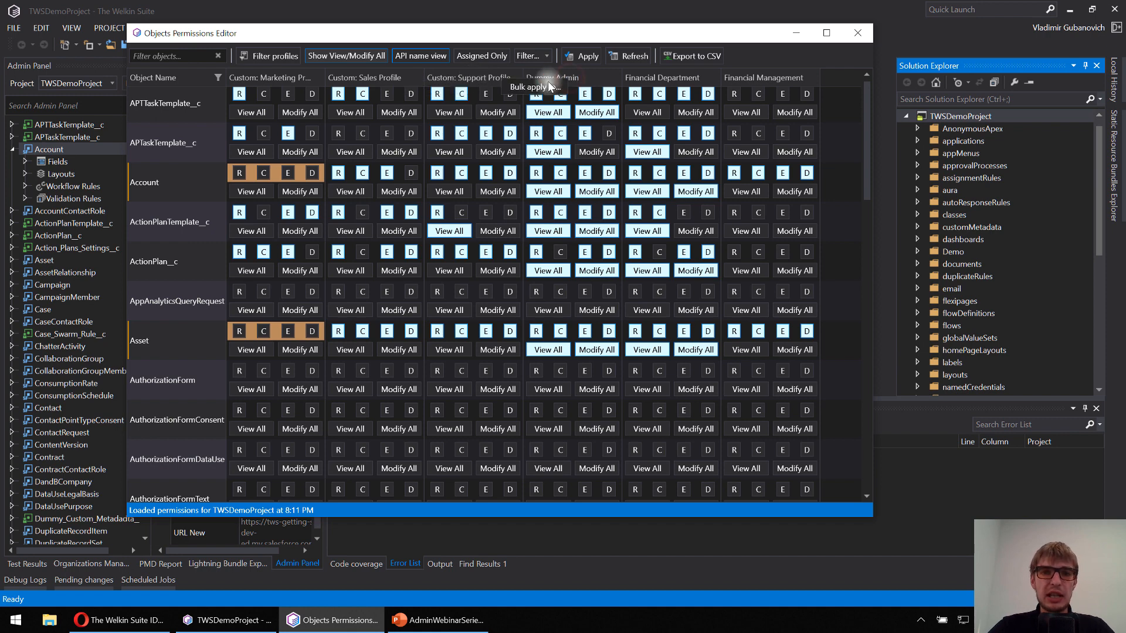
{"action": "left_click", "coordinate": [549, 82]}
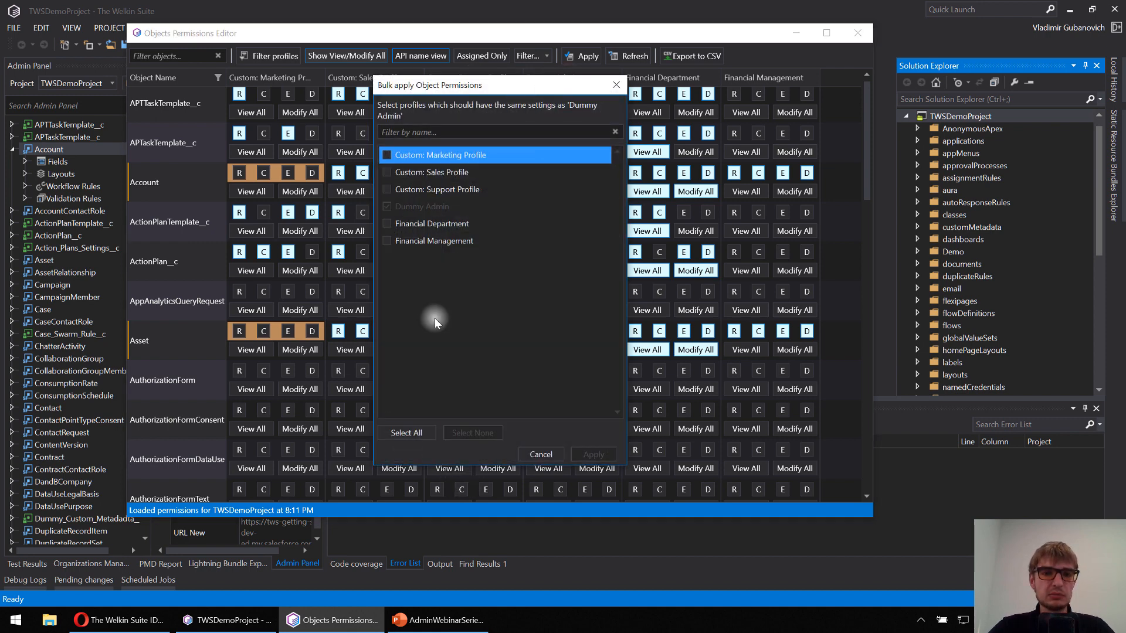
{"action": "left_click", "coordinate": [617, 86]}
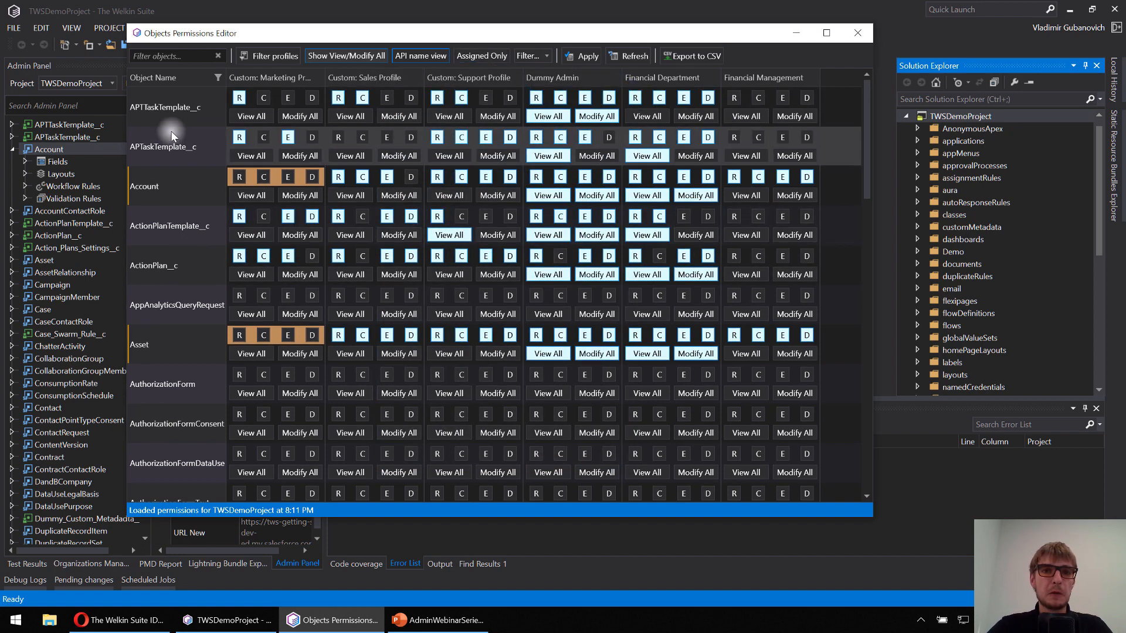
Step: Bulk apply the APTTaskTemplate__c permission settings to APTaskTemplate_c, ActionPlanTemplate_c and ActionPlan_c
{"action": "left_click", "coordinate": [163, 106]}
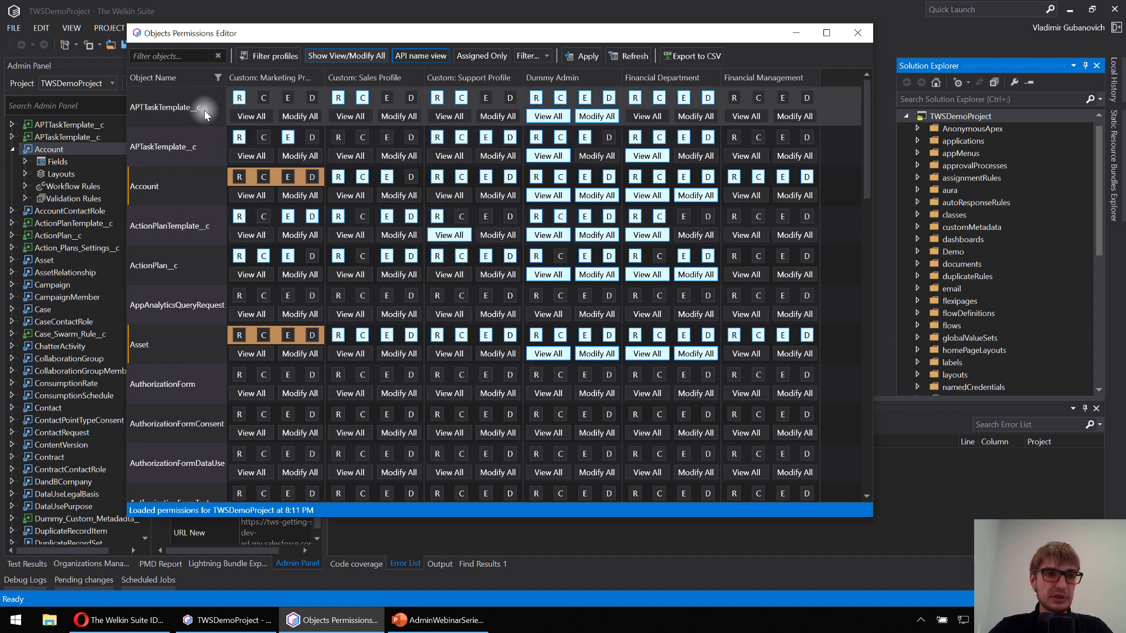
{"action": "right_click", "coordinate": [199, 111]}
{"action": "left_click", "coordinate": [165, 120]}
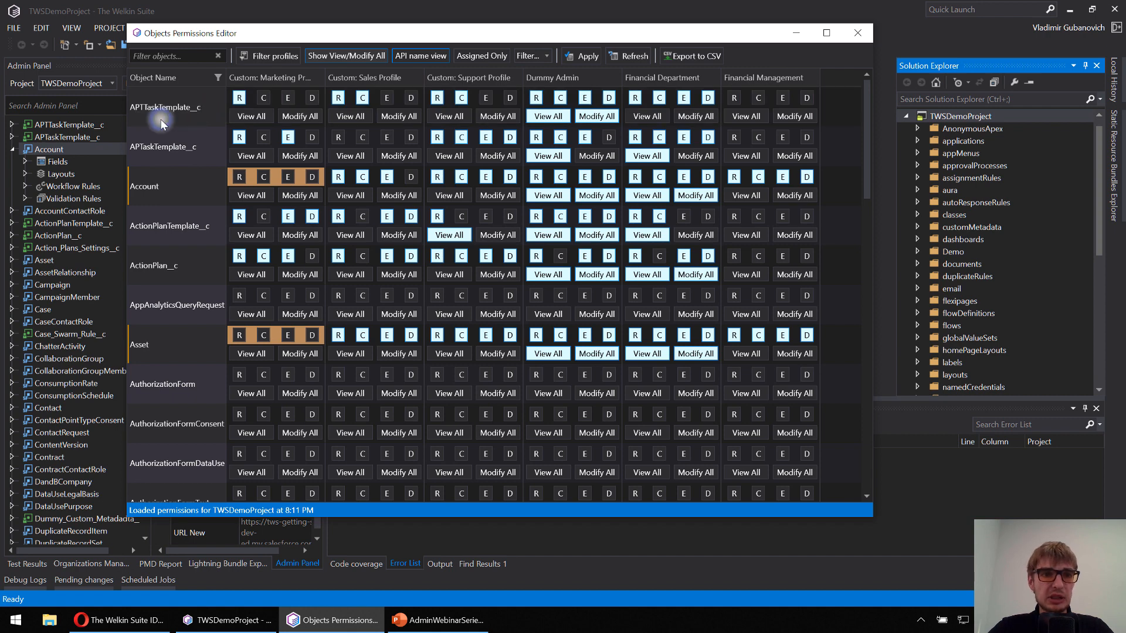
{"action": "left_click_drag", "start_coordinate": [442, 89], "coordinate": [657, 99]}
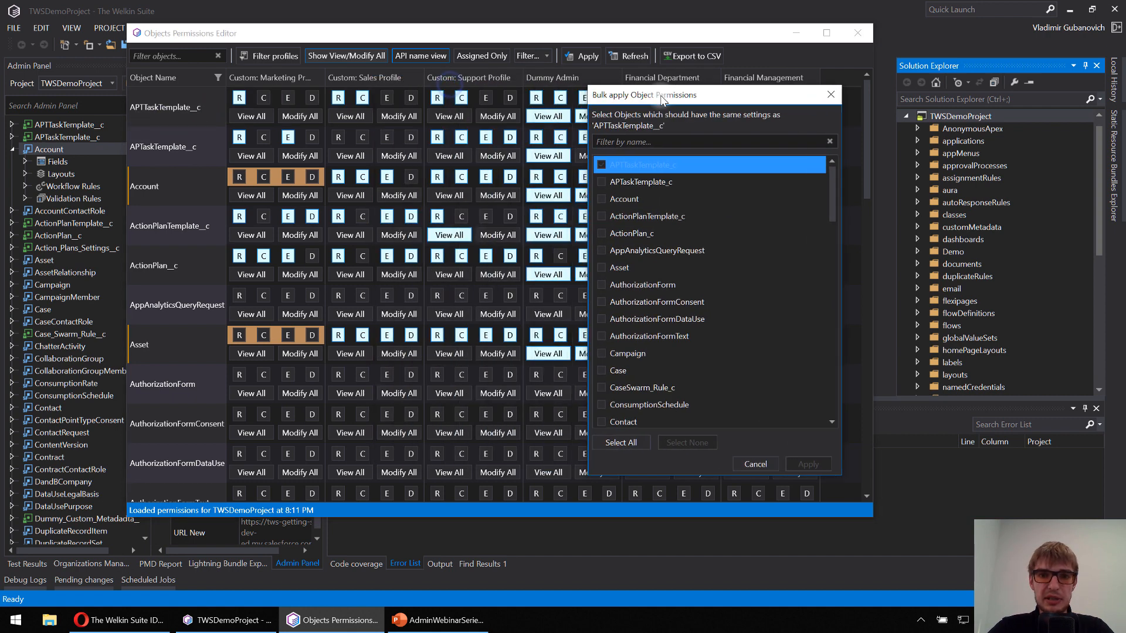
{"action": "left_click", "coordinate": [602, 182]}
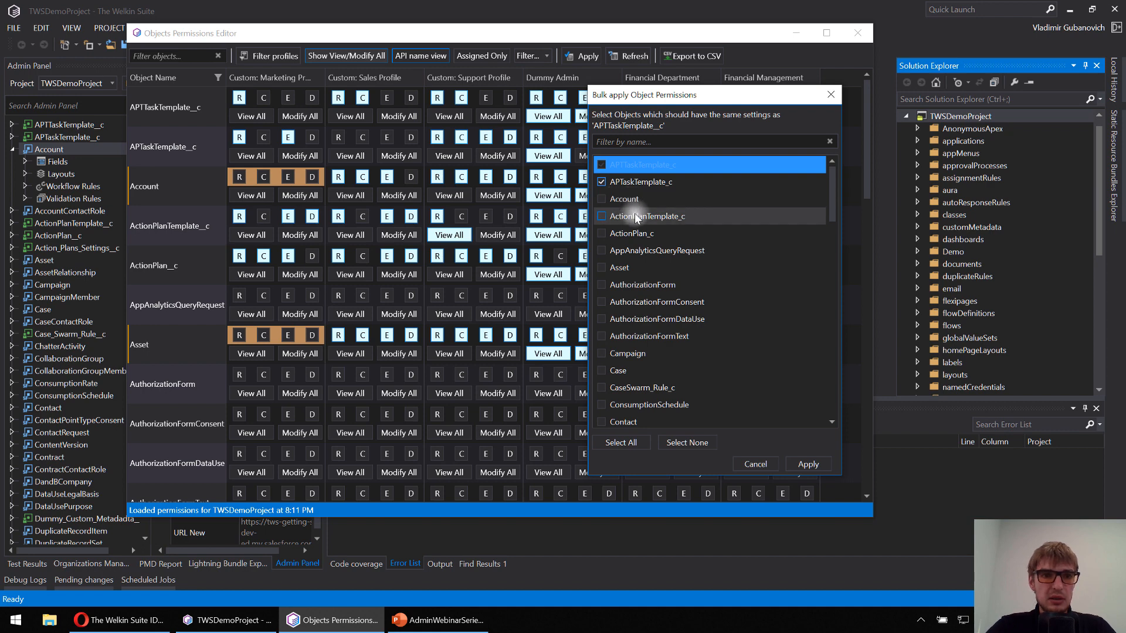
{"action": "scroll", "coordinate": [634, 211], "scroll_direction": "down", "scroll_amount": 1}
{"action": "left_click", "coordinate": [601, 182]}
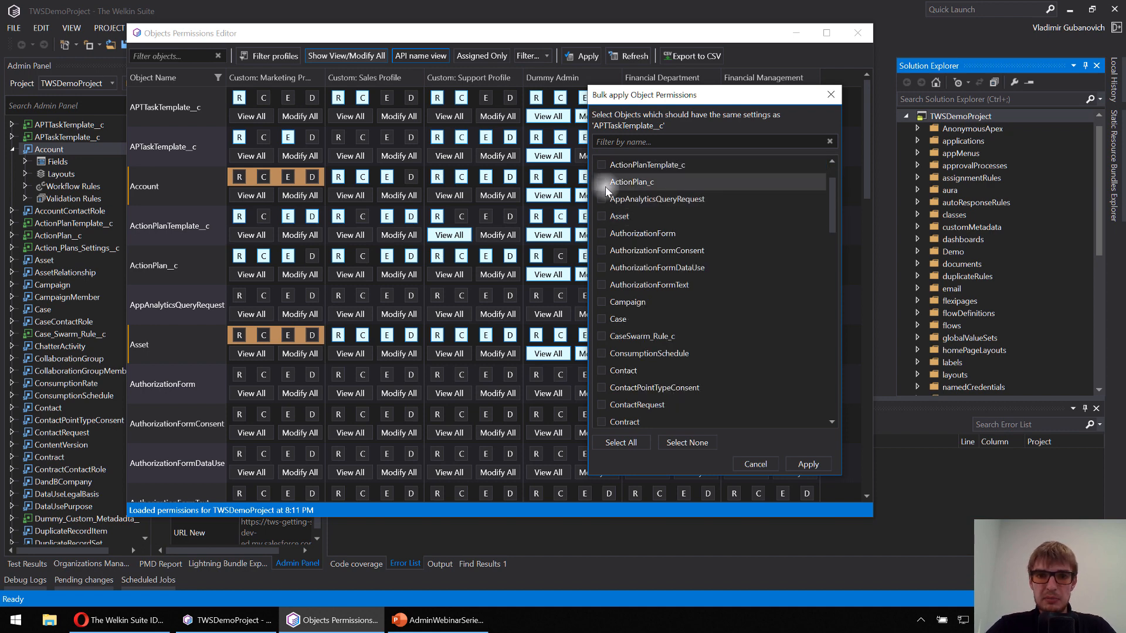
{"action": "left_click", "coordinate": [600, 164]}
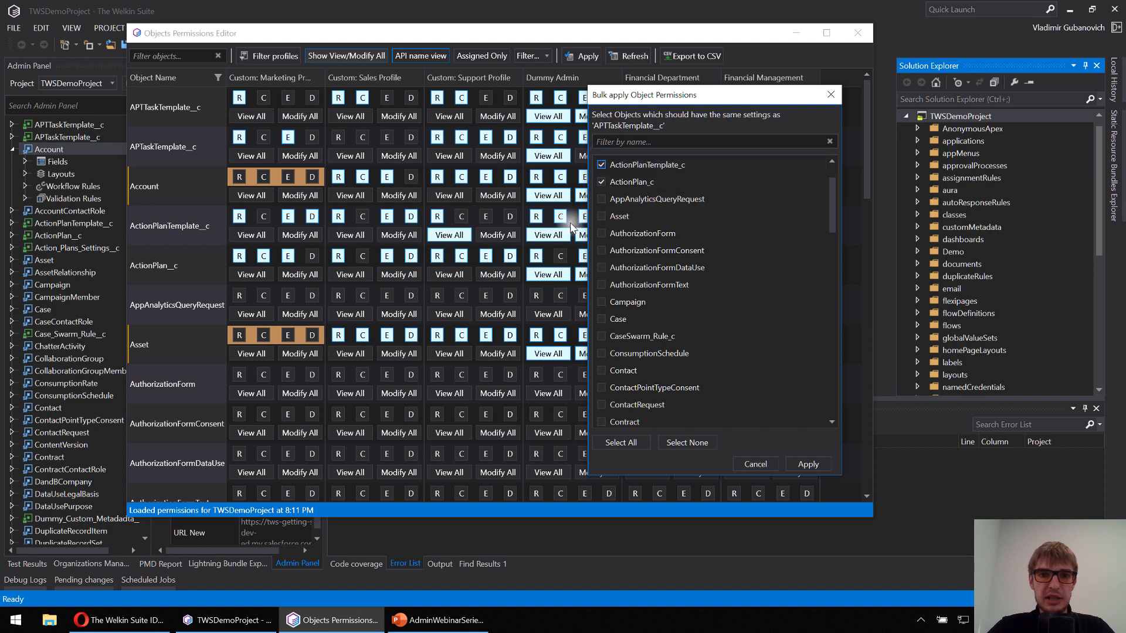
{"action": "left_click", "coordinate": [807, 463]}
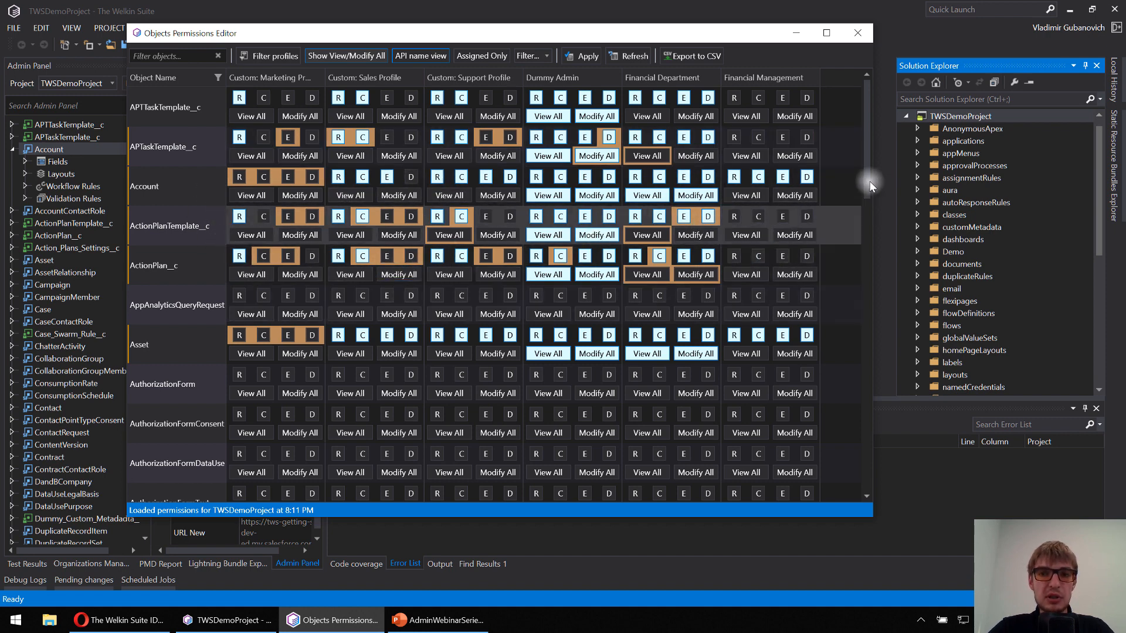
Step: Grant View All on APTaskTemplate__c to Financial Department and apply the pending permission changes to the project
{"action": "mouse_move", "coordinate": [868, 140]}
{"action": "left_mouse_down"}
{"action": "mouse_move", "coordinate": [869, 158]}
{"action": "mouse_move", "coordinate": [870, 147]}
{"action": "left_mouse_up"}
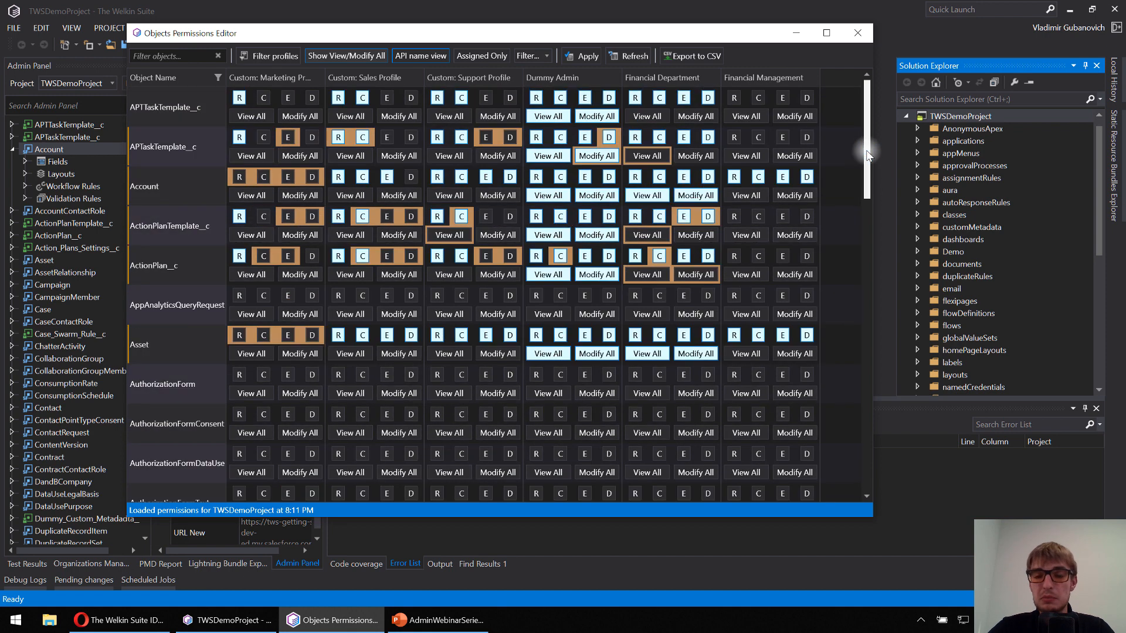
{"action": "left_click", "coordinate": [638, 157]}
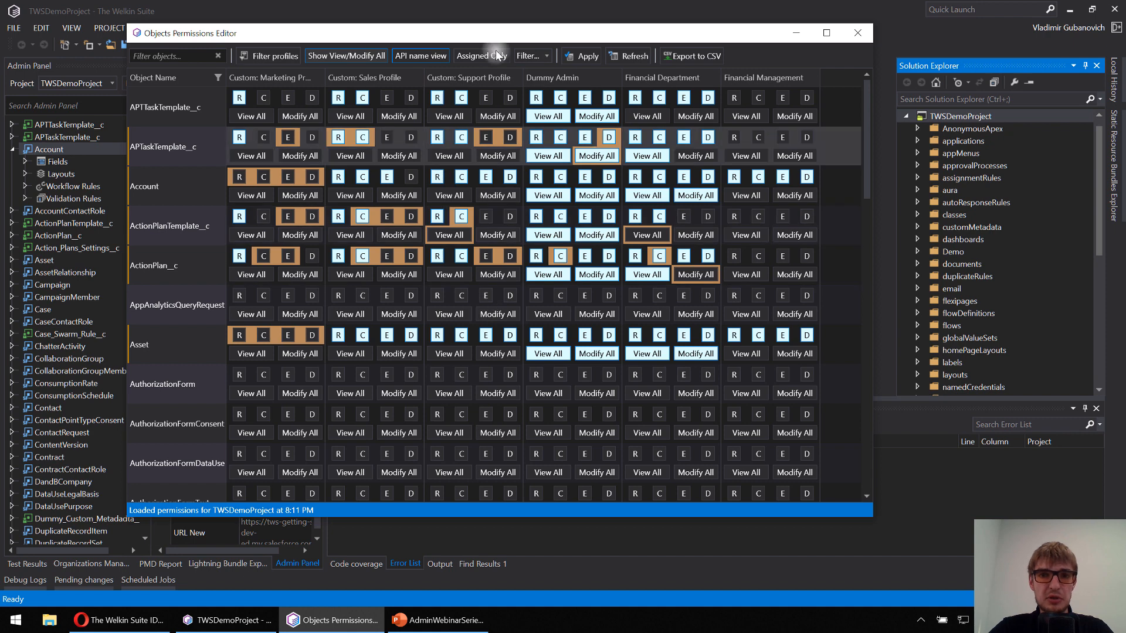
{"action": "left_click", "coordinate": [586, 58]}
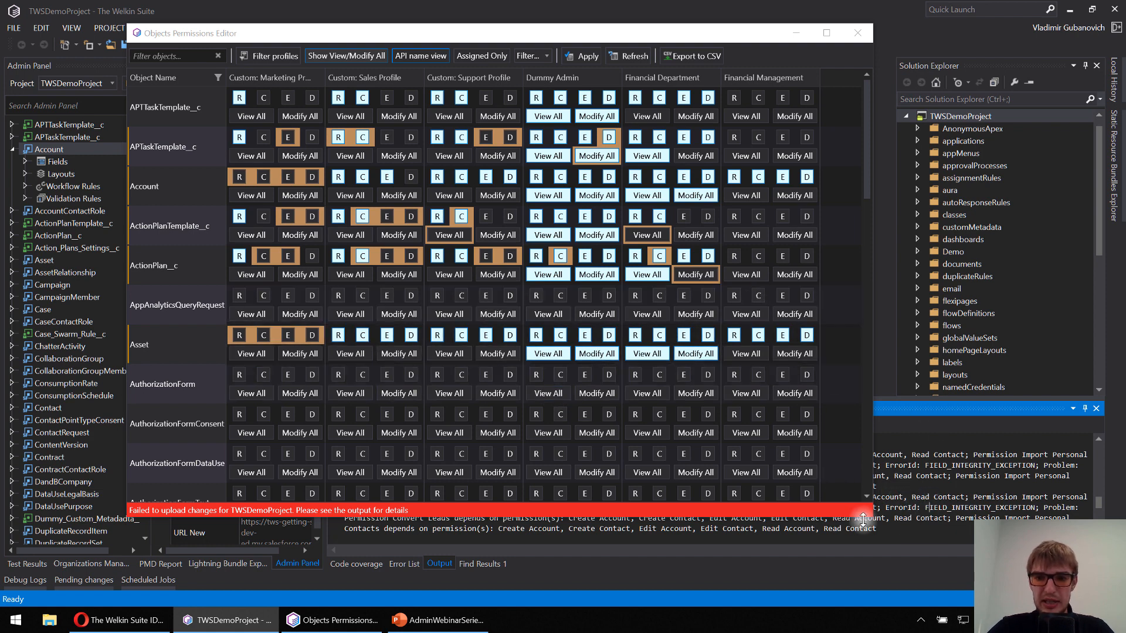
Step: Shorten the editor window to read the upload output, restore its height and refresh the permissions
{"action": "left_click_drag", "start_coordinate": [867, 517], "coordinate": [866, 432]}
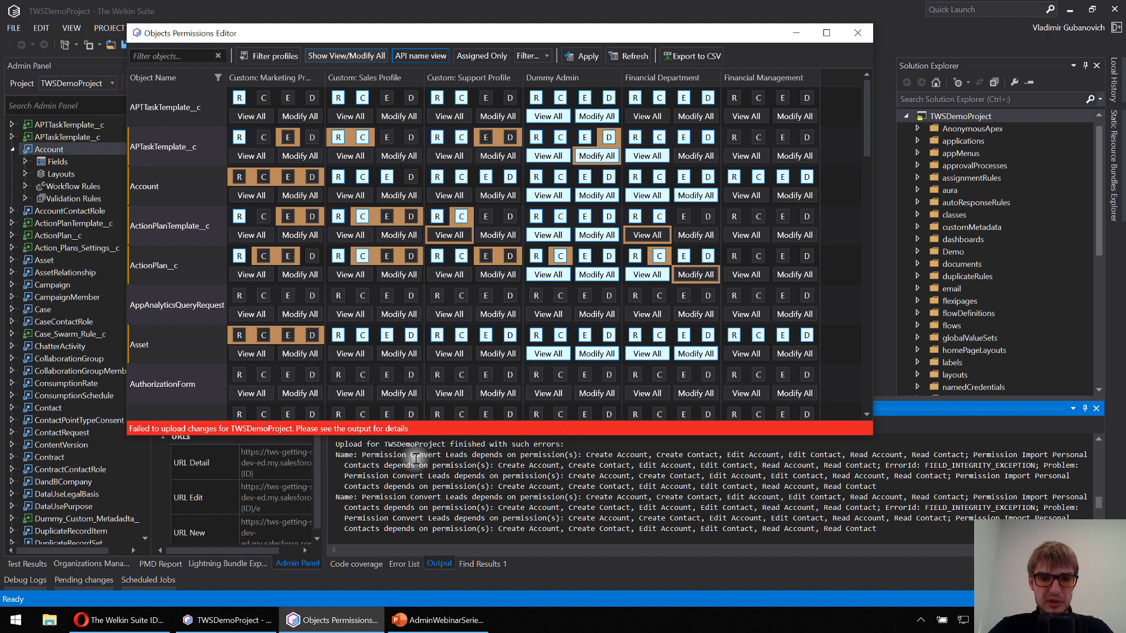
{"action": "scroll", "coordinate": [415, 458], "scroll_direction": "down", "scroll_amount": 1}
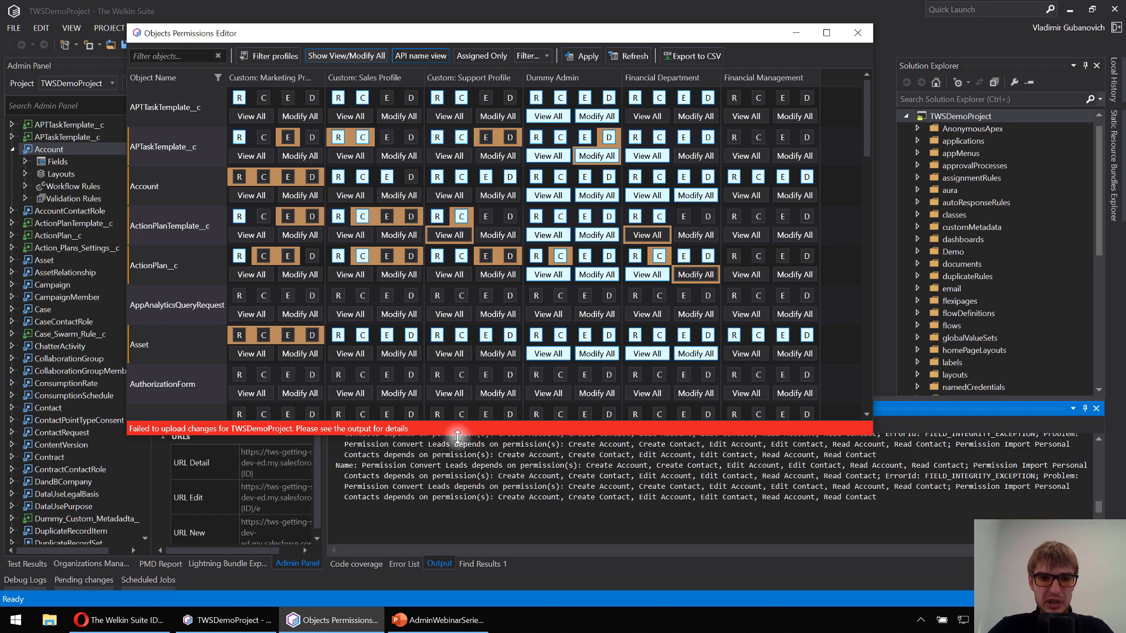
{"action": "left_click_drag", "start_coordinate": [458, 437], "coordinate": [451, 534]}
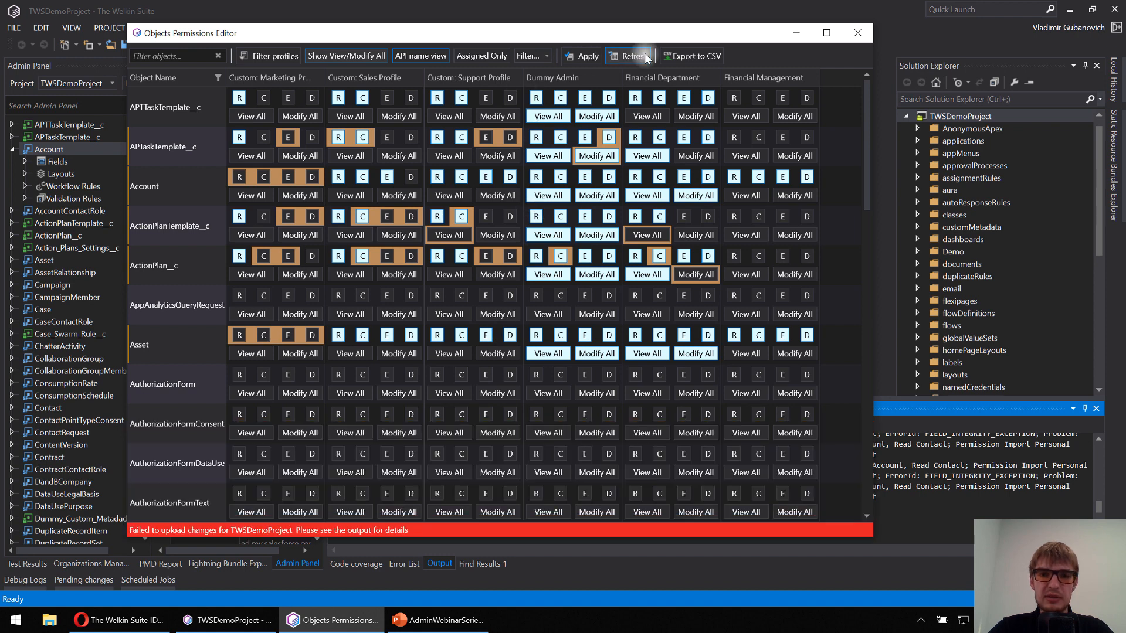
{"action": "left_click", "coordinate": [645, 56]}
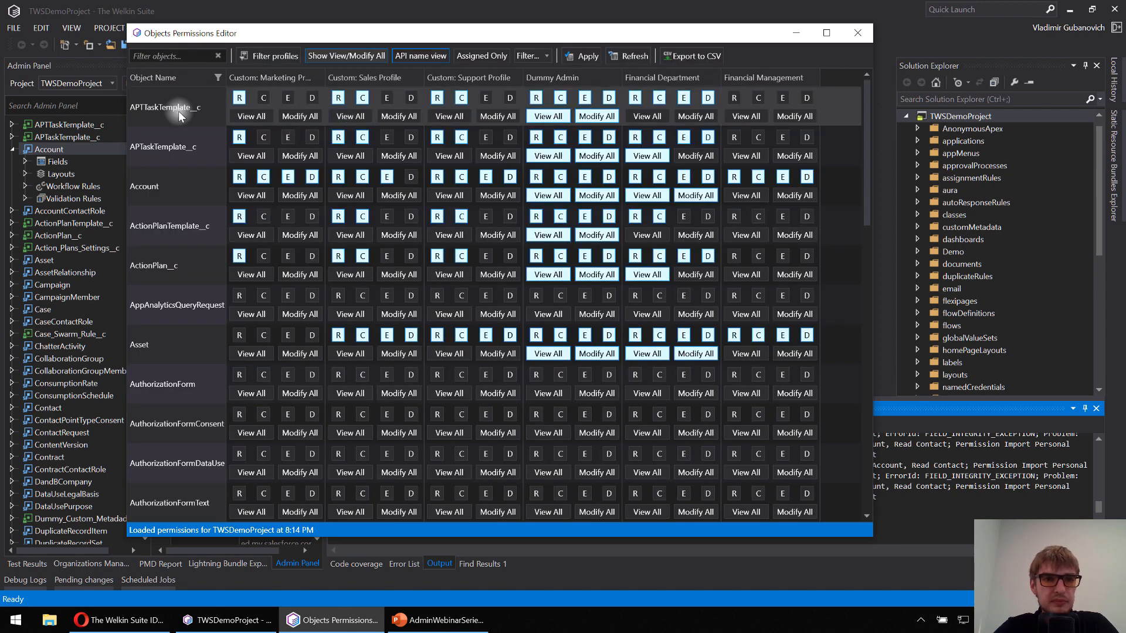
Step: Bulk apply the APTTaskTemplate__c permission settings to APTaskTemplate_c, ActionPlanTemplate_c and ActionPlan_c again
{"action": "right_click", "coordinate": [177, 113]}
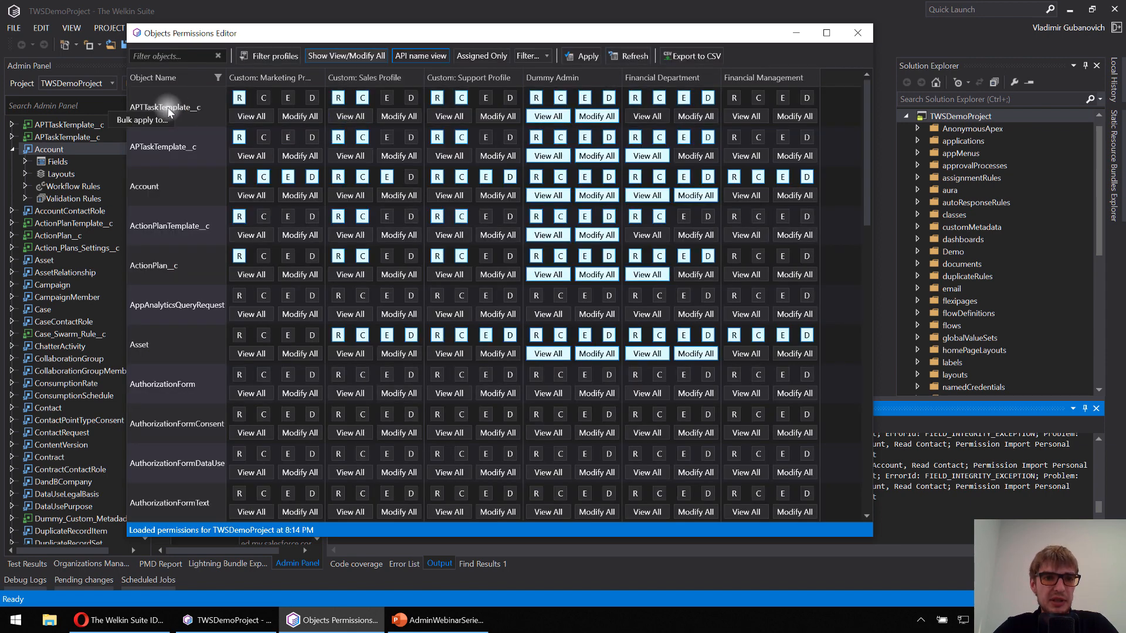
{"action": "left_click", "coordinate": [136, 121]}
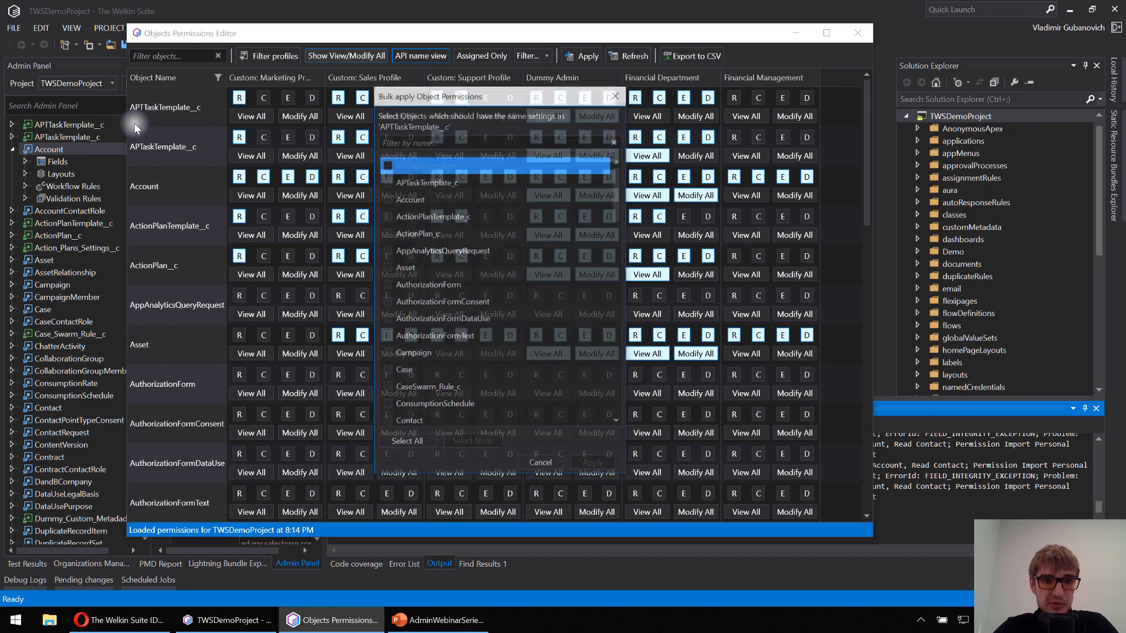
{"action": "left_click", "coordinate": [386, 216]}
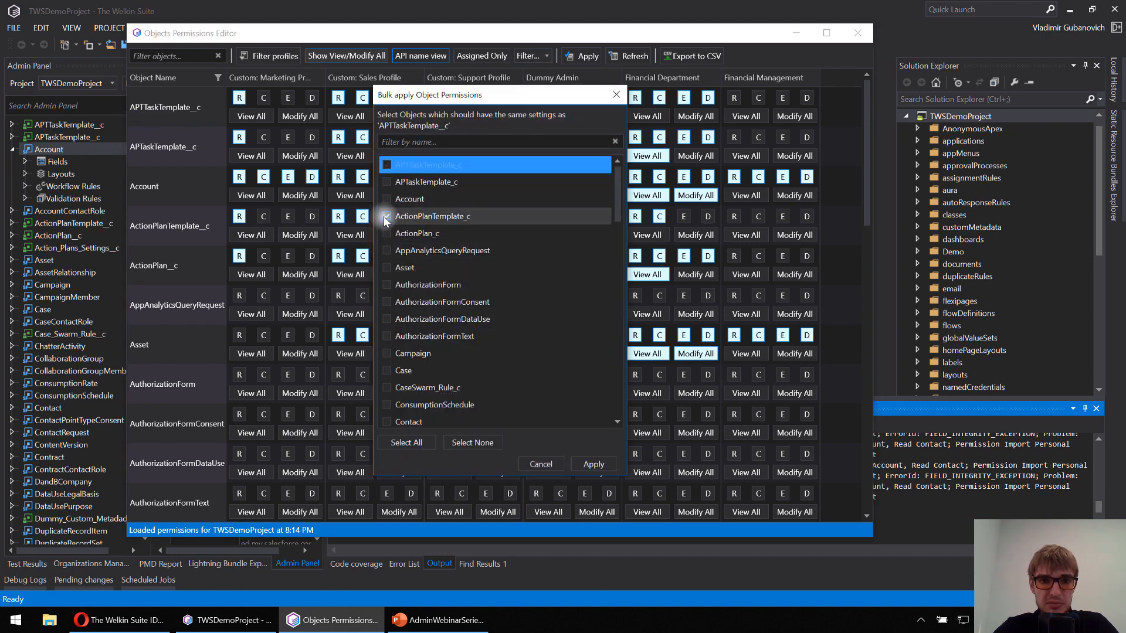
{"action": "left_click", "coordinate": [387, 230]}
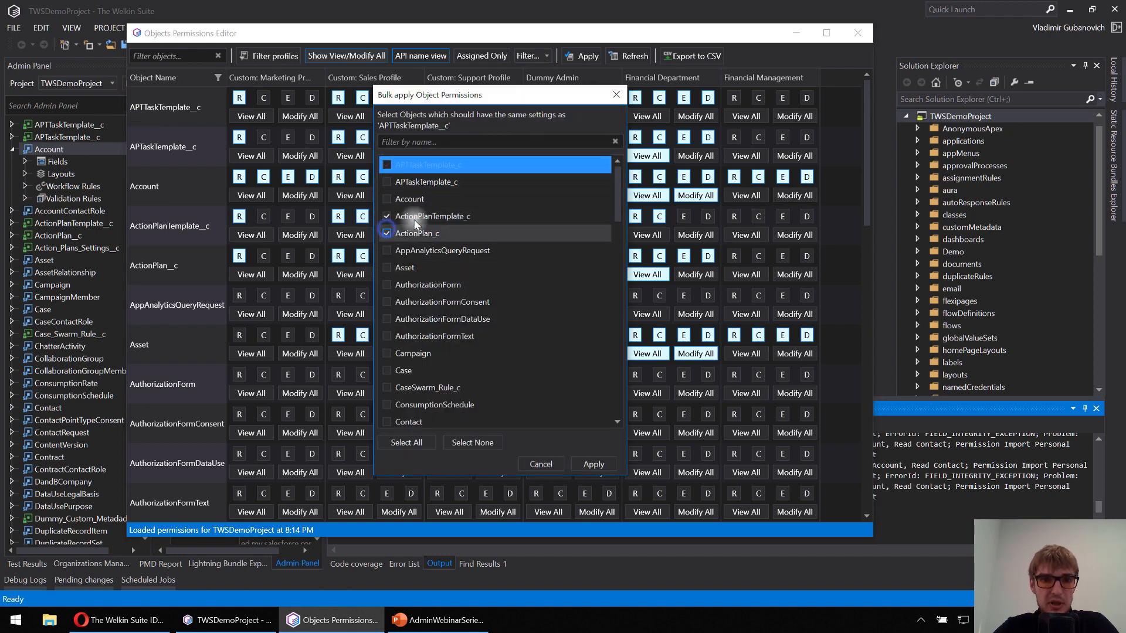
{"action": "left_click", "coordinate": [593, 464]}
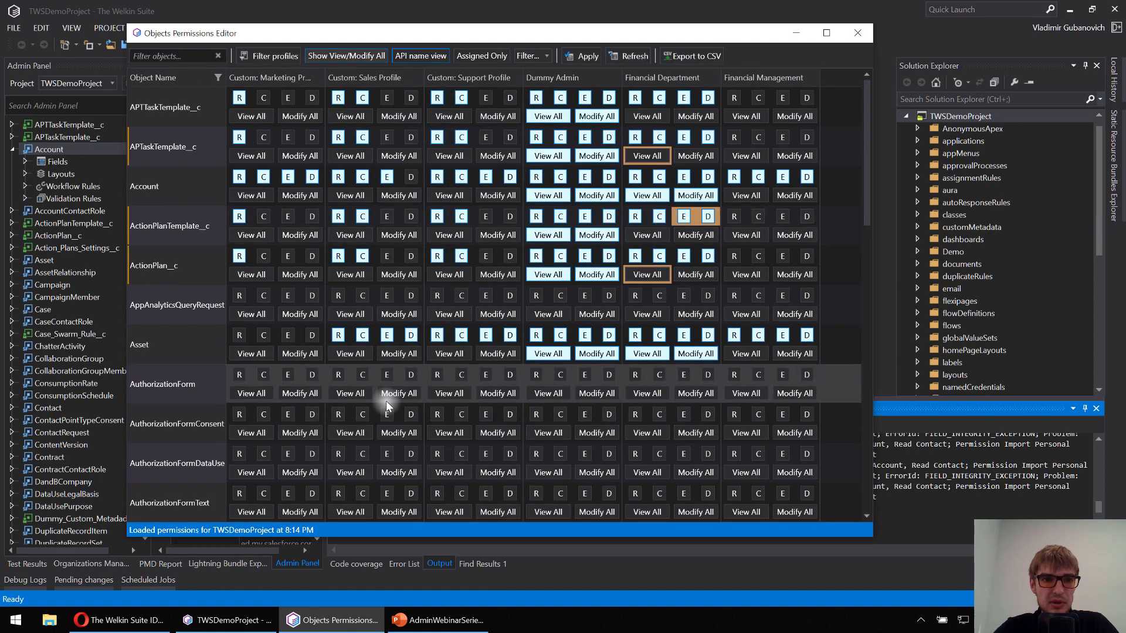
Step: Upload the pending permission changes to the project and resize the editor window to read the upload output
{"action": "left_click", "coordinate": [594, 57]}
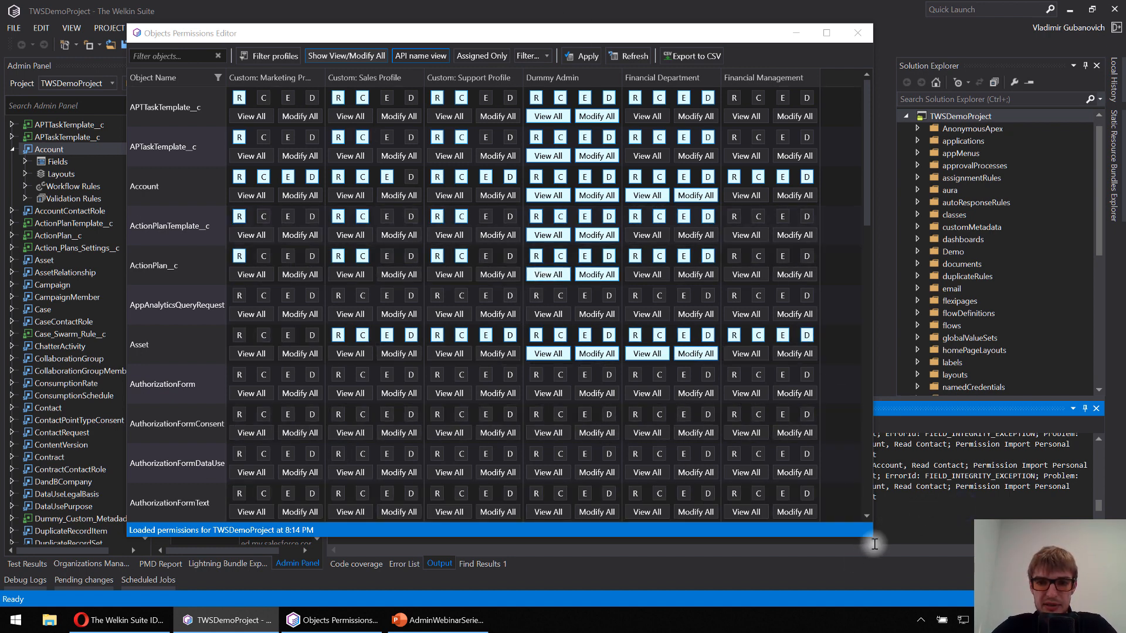
{"action": "left_click_drag", "start_coordinate": [873, 536], "coordinate": [847, 443]}
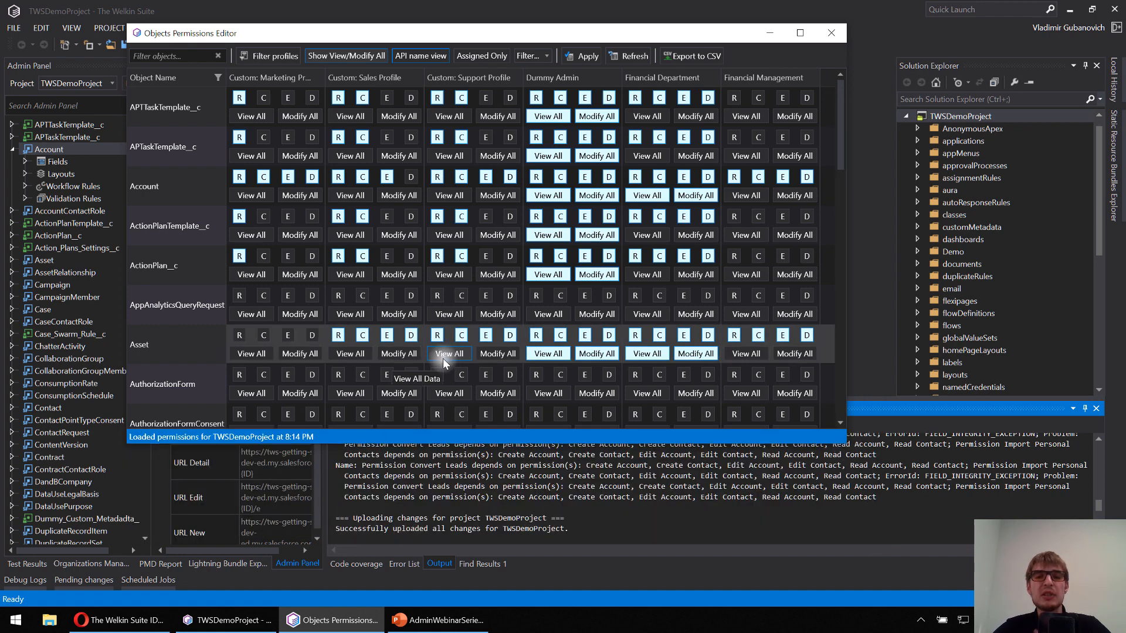
{"action": "left_click_drag", "start_coordinate": [663, 443], "coordinate": [682, 541]}
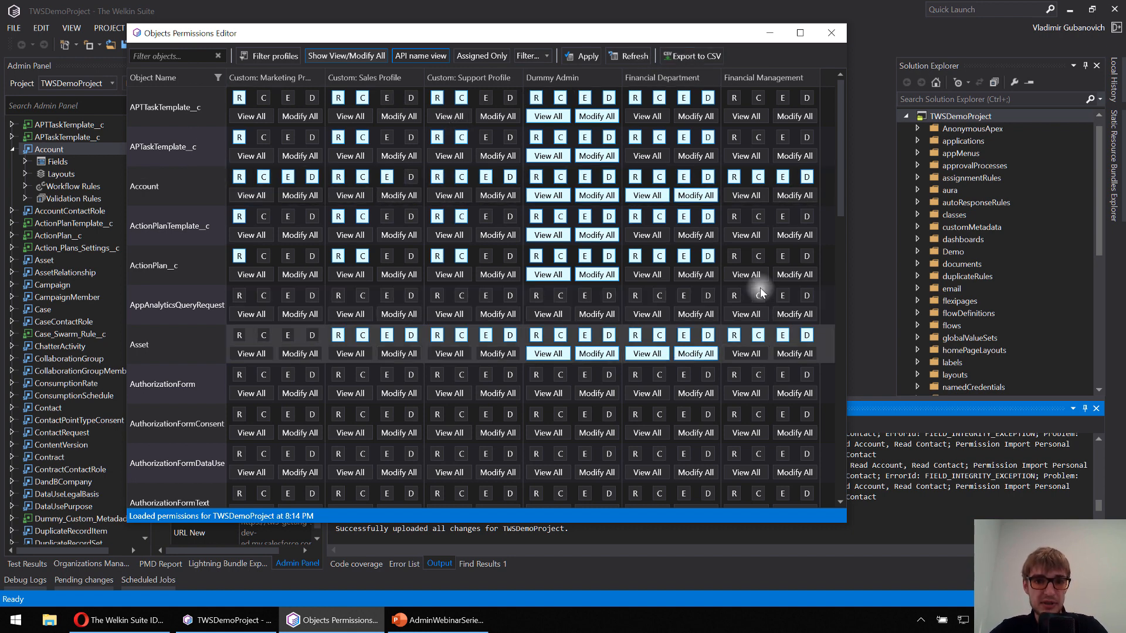
Step: Export the object permissions to ObjectPermissionsExport.csv in the Videos folder
{"action": "left_click", "coordinate": [694, 58]}
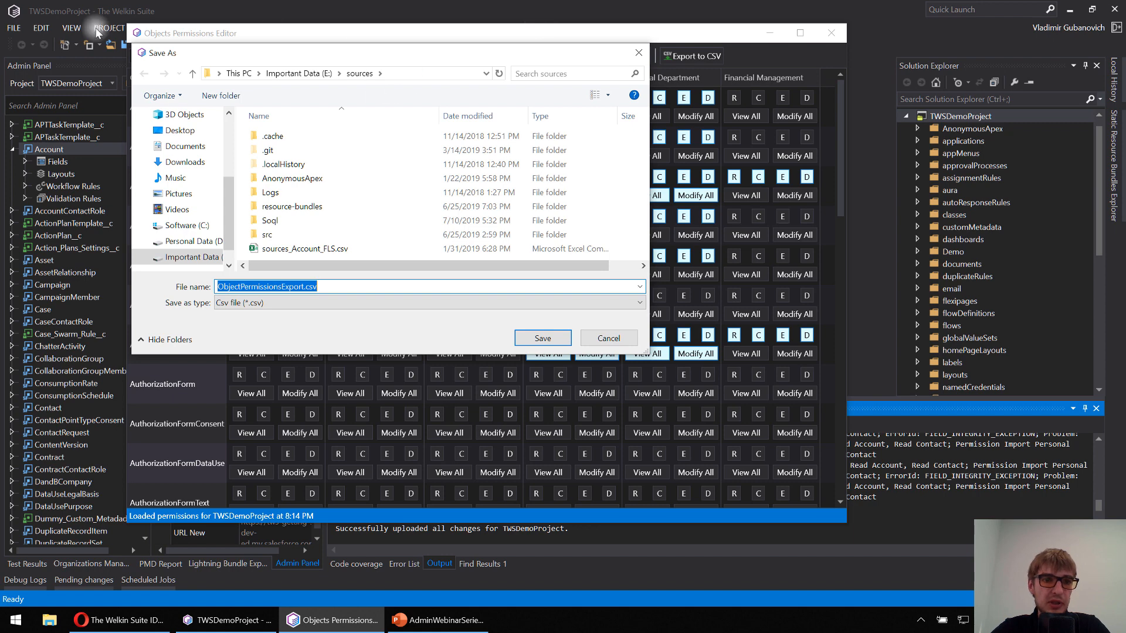
{"action": "left_click", "coordinate": [186, 210]}
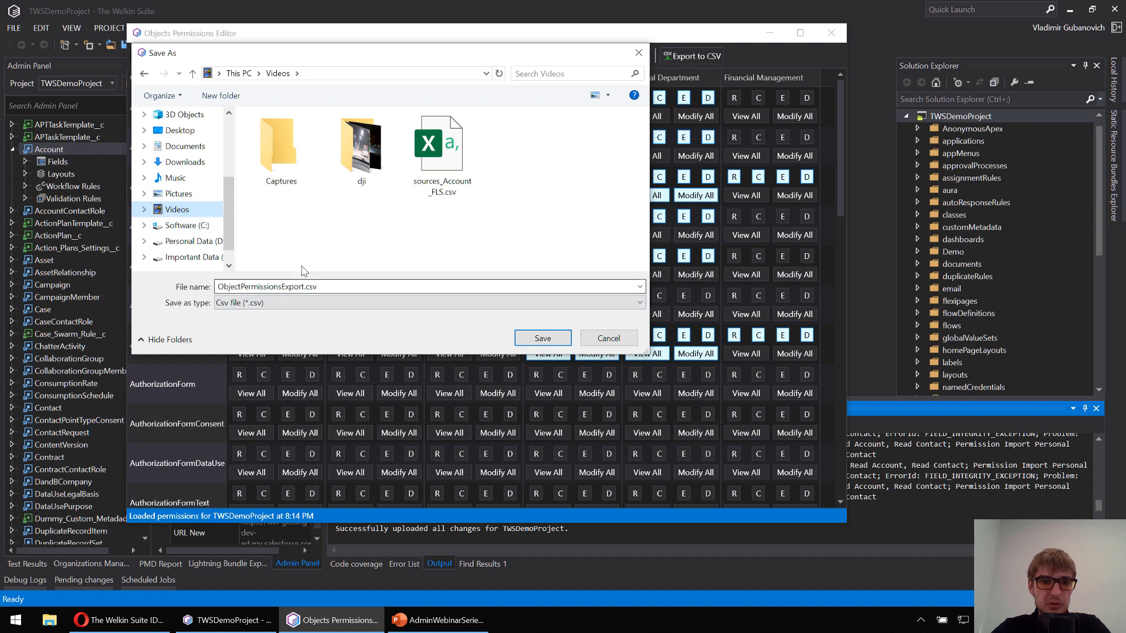
{"action": "left_click", "coordinate": [536, 341]}
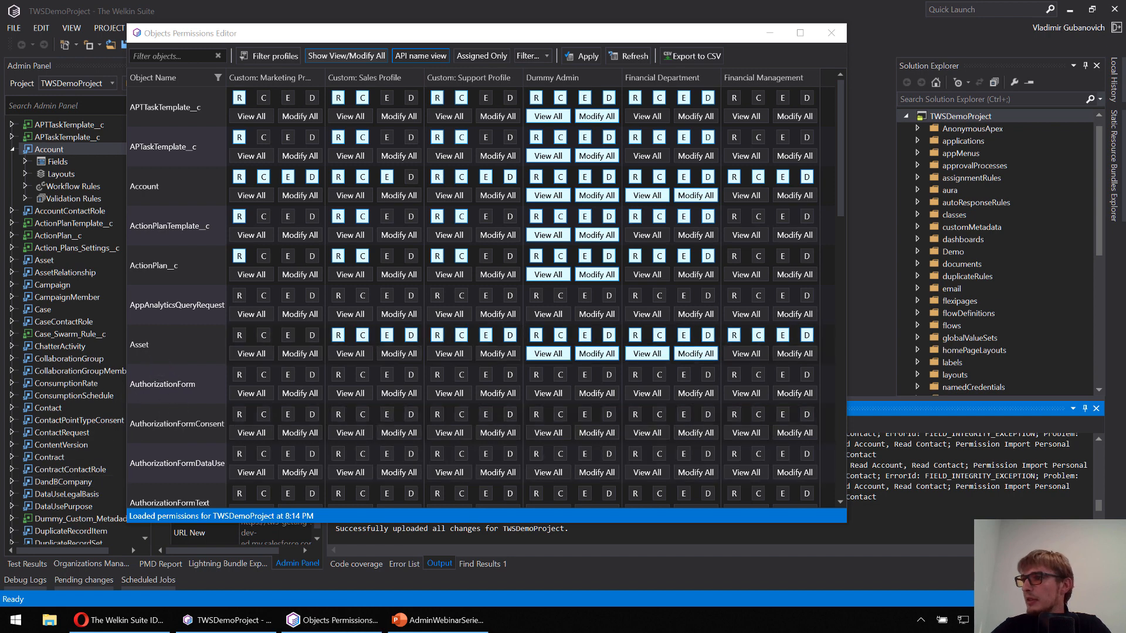
Step: Browse to the Videos folder in File Explorer and open ObjectPermissionsExport.csv in Excel
{"action": "key", "text": "super+e"}
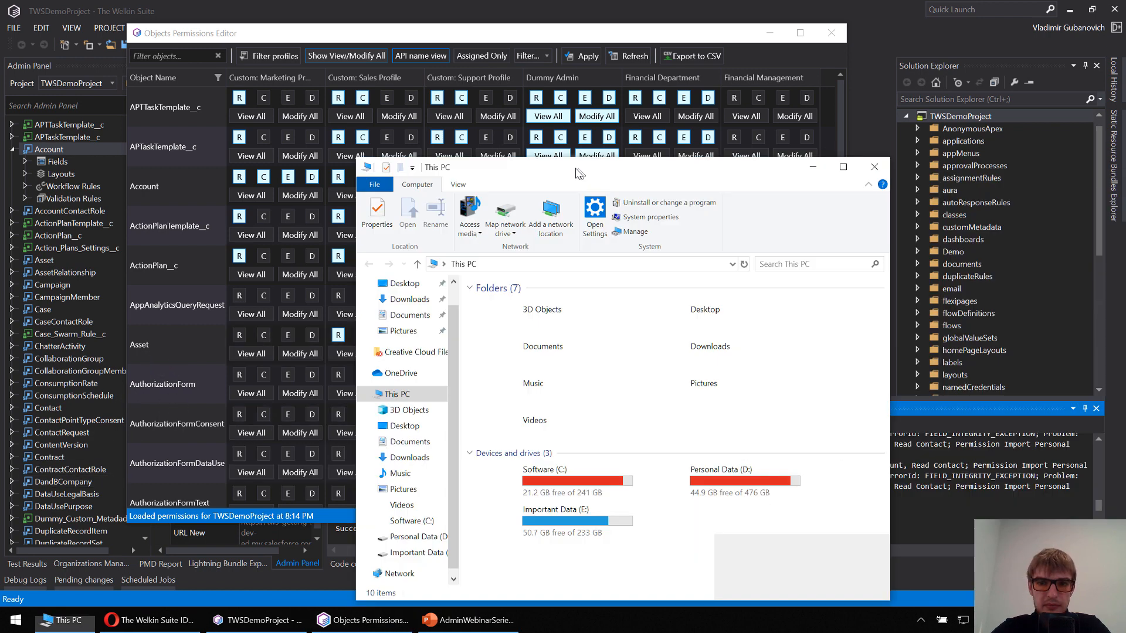
{"action": "left_click", "coordinate": [457, 392]}
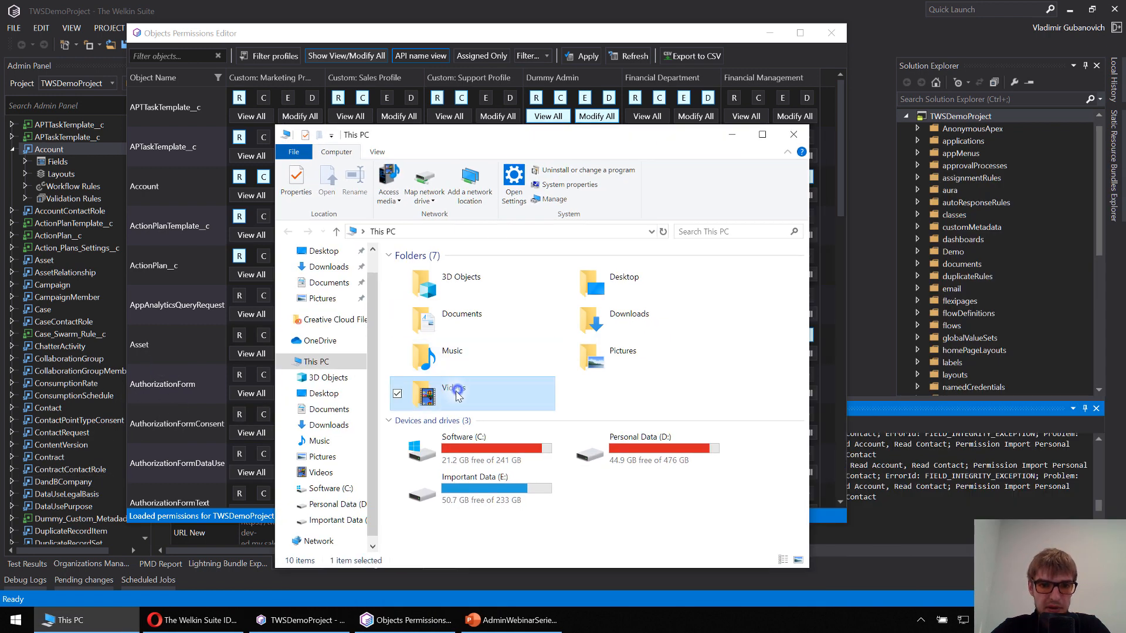
{"action": "double_click", "coordinate": [487, 386]}
{"action": "scroll", "coordinate": [590, 430], "scroll_direction": "down", "scroll_amount": 5}
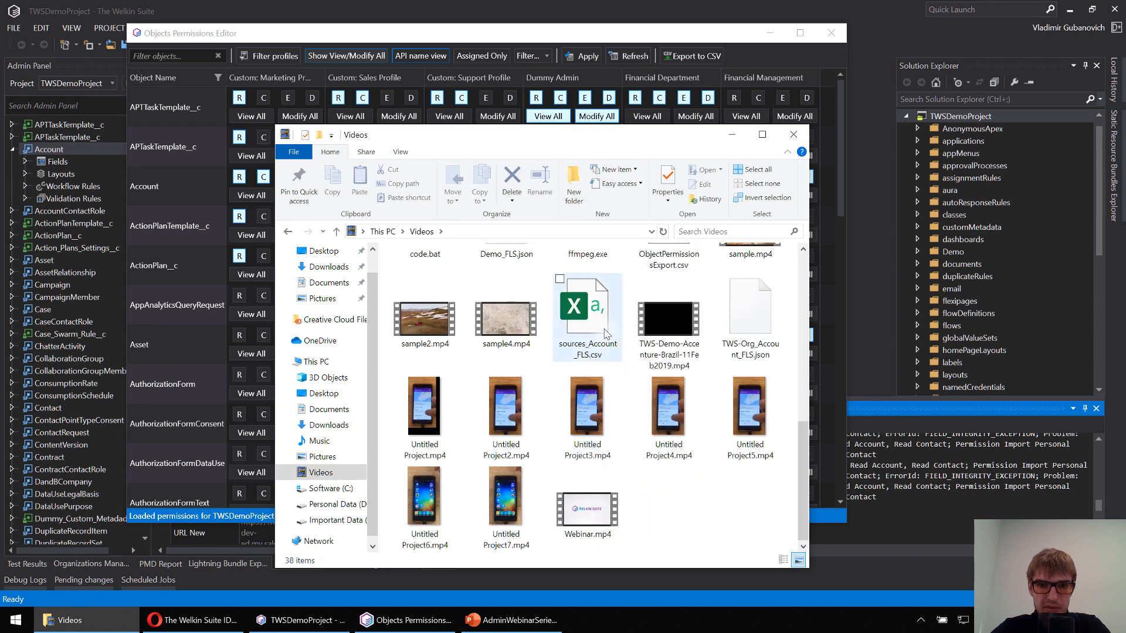
{"action": "scroll", "coordinate": [645, 398], "scroll_direction": "up", "scroll_amount": 2}
{"action": "double_click", "coordinate": [699, 405]}
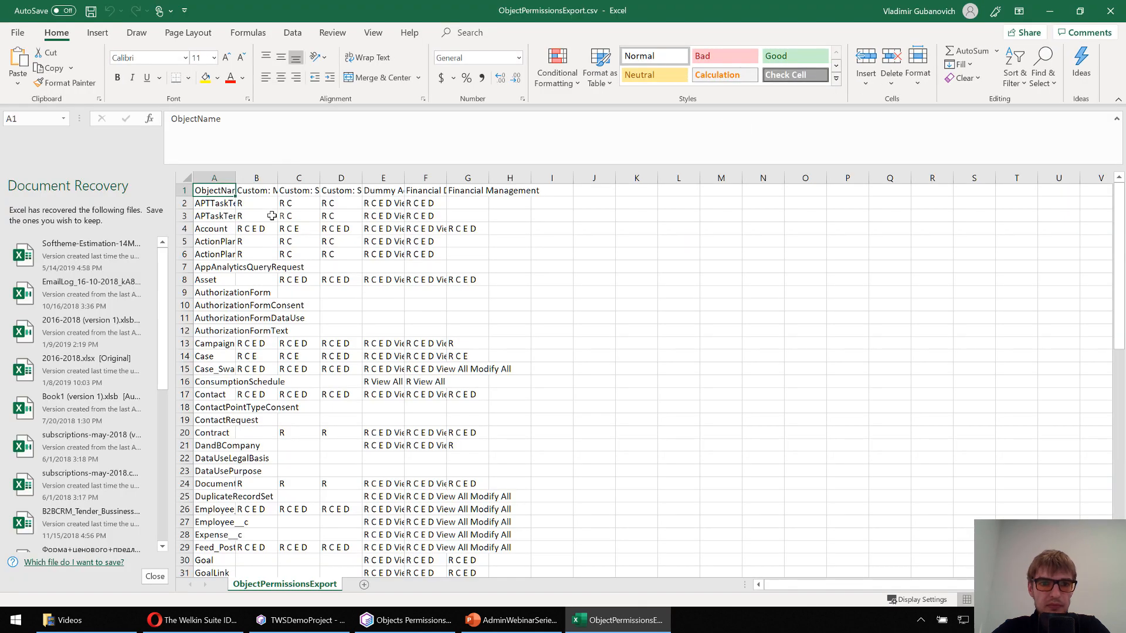
Step: Dismiss the Document Recovery list of unsaved files
{"action": "left_click", "coordinate": [270, 237]}
{"action": "left_click", "coordinate": [231, 236]}
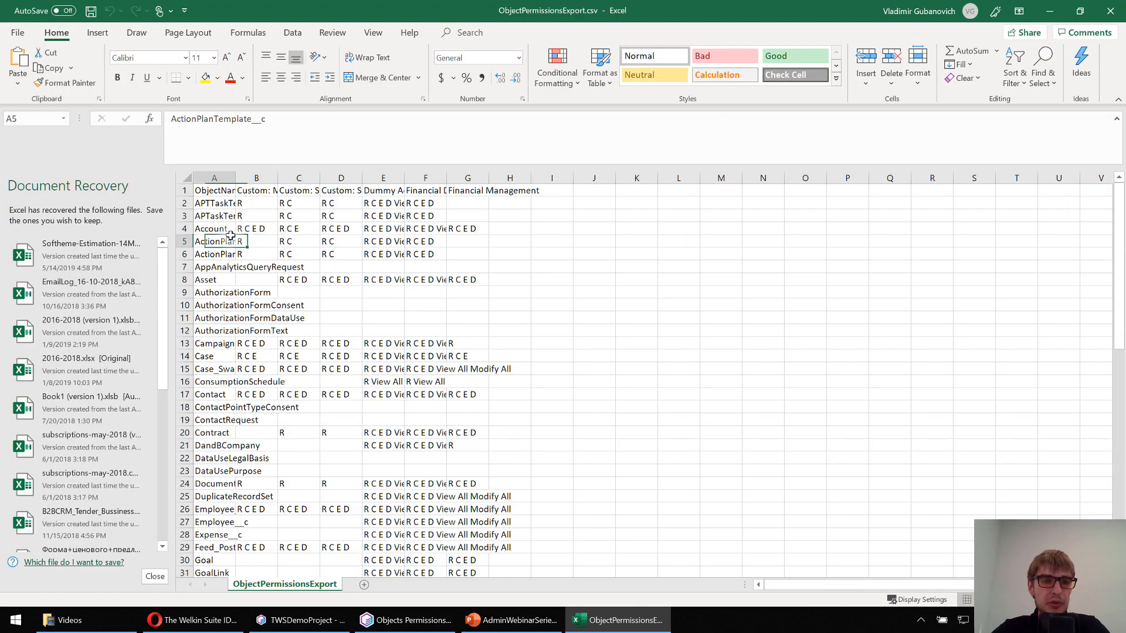
{"action": "left_click", "coordinate": [155, 577]}
{"action": "left_click", "coordinate": [203, 187]}
{"action": "left_click", "coordinate": [303, 220]}
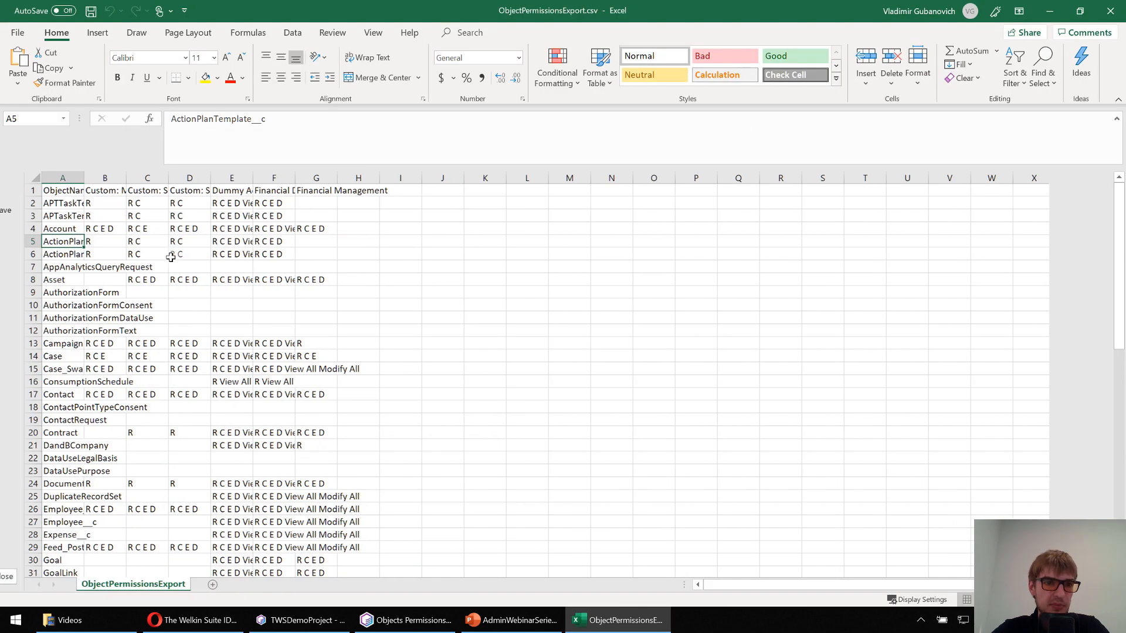
Step: Convert the whole exported data range A1:G69 into a table with headers
{"action": "left_click", "coordinate": [85, 254]}
{"action": "key", "text": "ctrl+a"}
{"action": "left_click", "coordinate": [97, 33]}
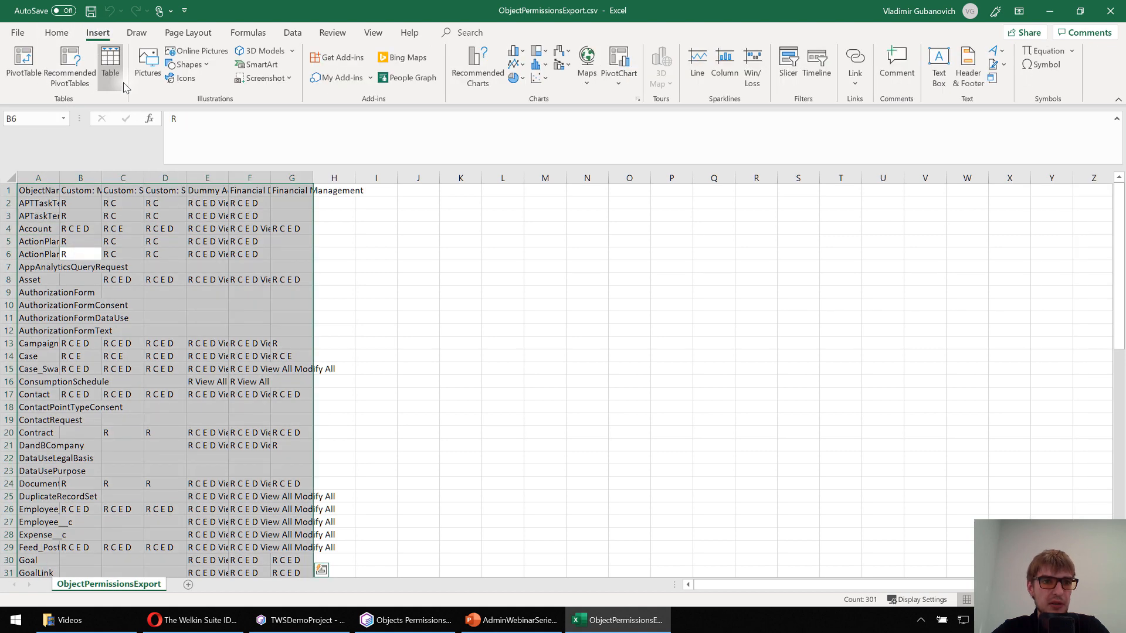
{"action": "left_click", "coordinate": [111, 64]}
{"action": "left_click", "coordinate": [248, 245]}
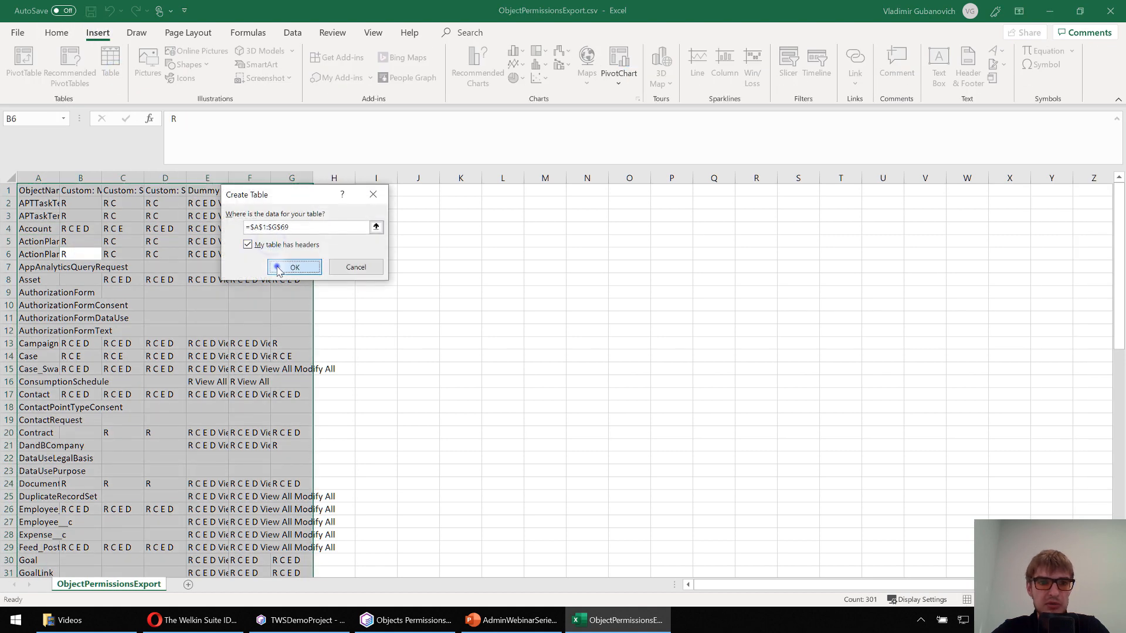
{"action": "left_click", "coordinate": [294, 267]}
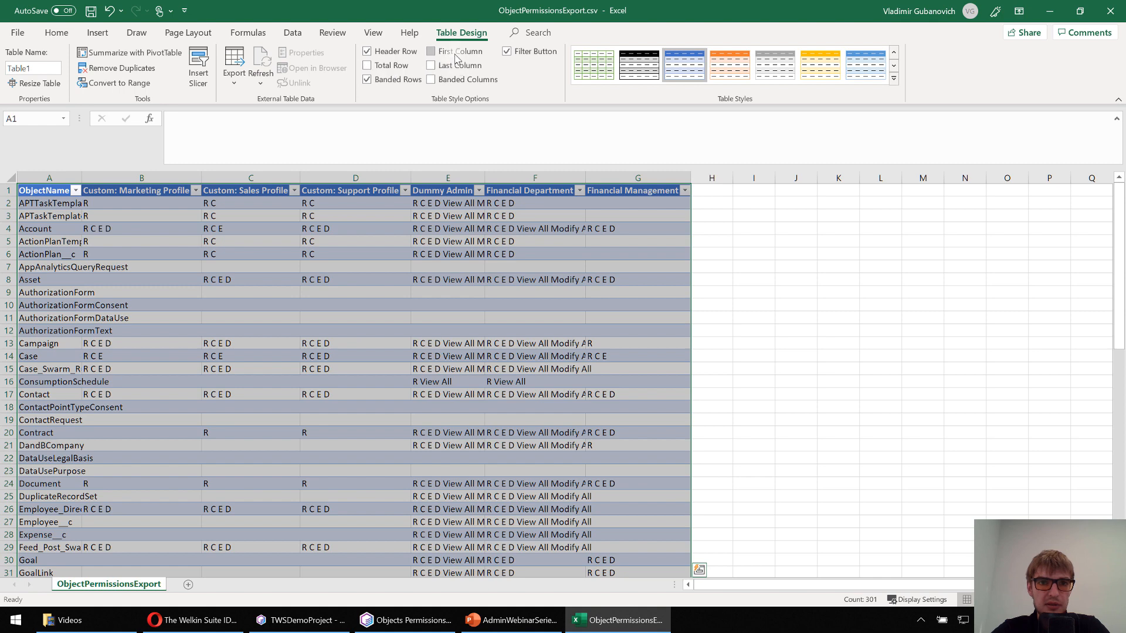
Step: Emphasize the table's first column and apply the light blue table style
{"action": "left_click", "coordinate": [453, 52]}
{"action": "left_click", "coordinate": [894, 65]}
{"action": "left_click", "coordinate": [866, 65]}
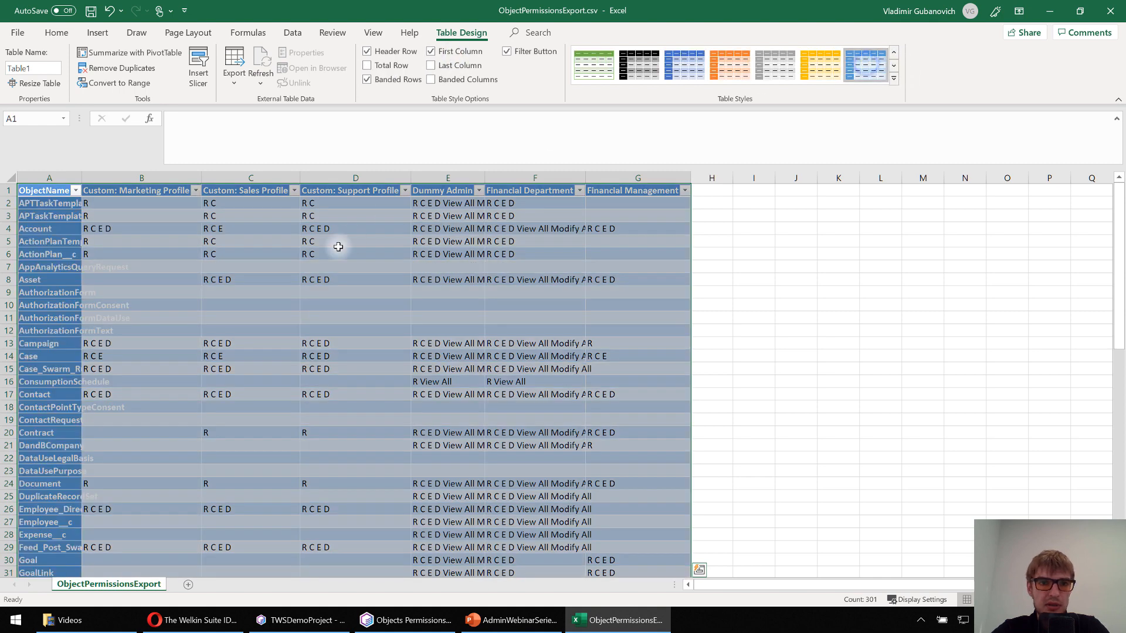
{"action": "left_click", "coordinate": [352, 241]}
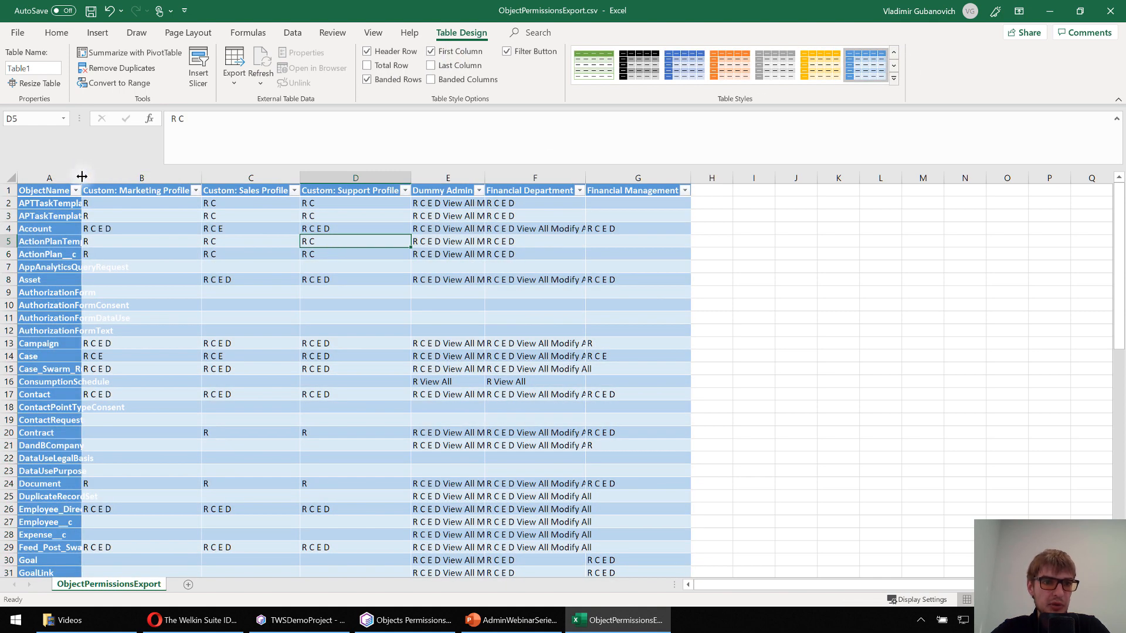
Step: Widen the ObjectName, Dummy Admin and Financial Department columns to fit their contents
{"action": "double_click", "coordinate": [81, 177]}
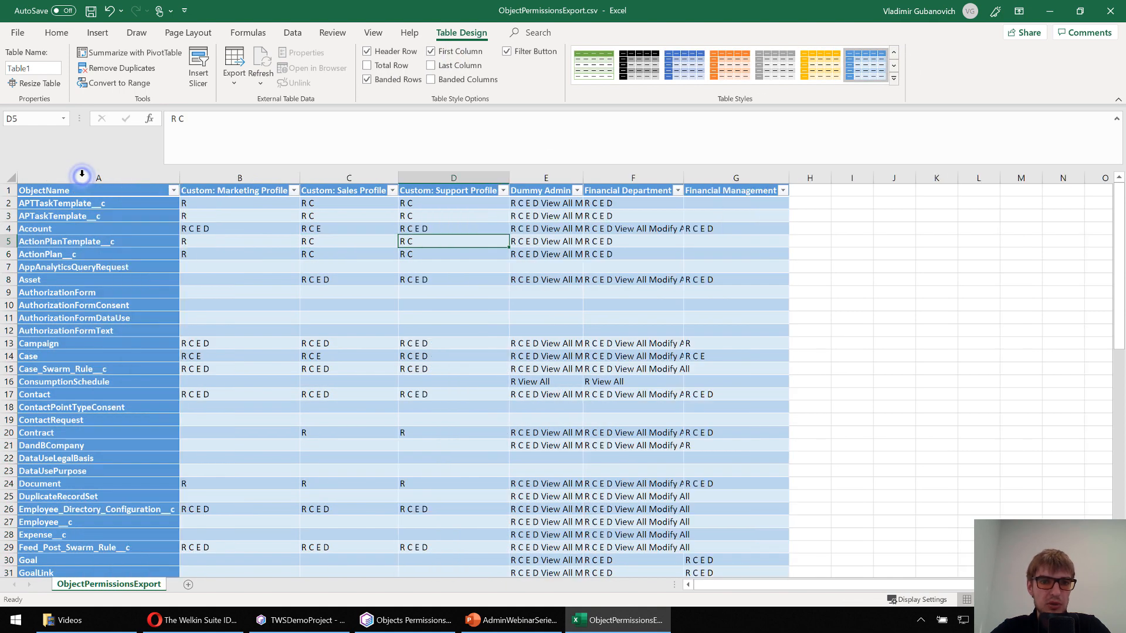
{"action": "double_click", "coordinate": [583, 177]}
{"action": "left_click_drag", "start_coordinate": [718, 177], "coordinate": [731, 178]}
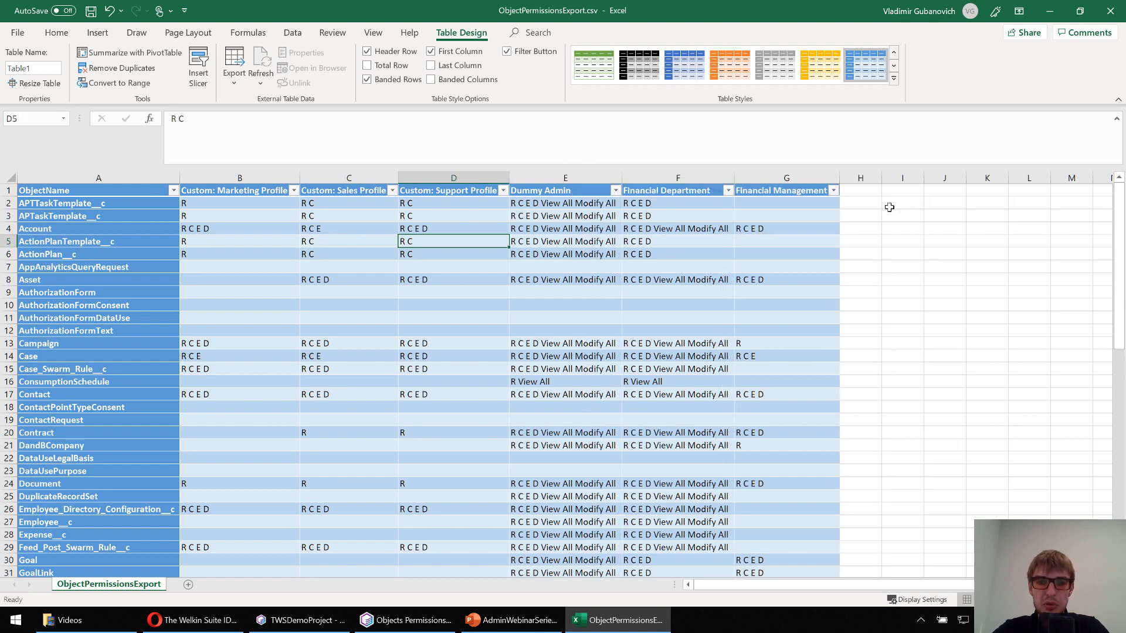
Step: Review the exported permissions of each profile from the first object row to the last
{"action": "scroll", "coordinate": [790, 395], "scroll_direction": "down", "scroll_amount": 3}
{"action": "scroll", "coordinate": [790, 396], "scroll_direction": "up", "scroll_amount": 3}
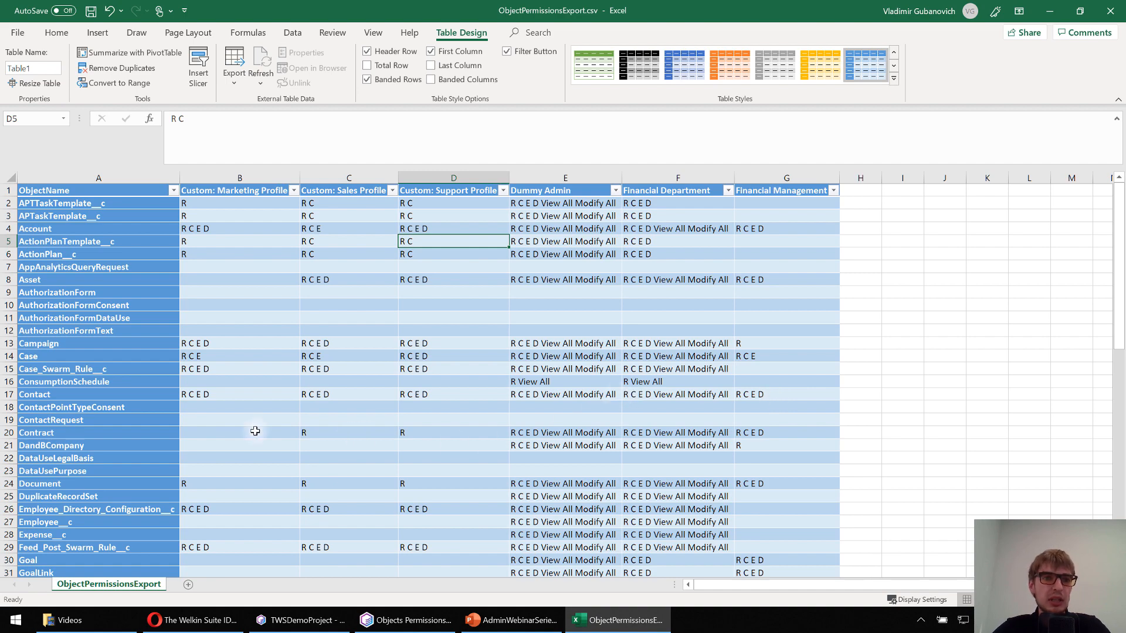
{"action": "scroll", "coordinate": [264, 432], "scroll_direction": "down", "scroll_amount": 3}
{"action": "scroll", "coordinate": [264, 432], "scroll_direction": "down", "scroll_amount": 12}
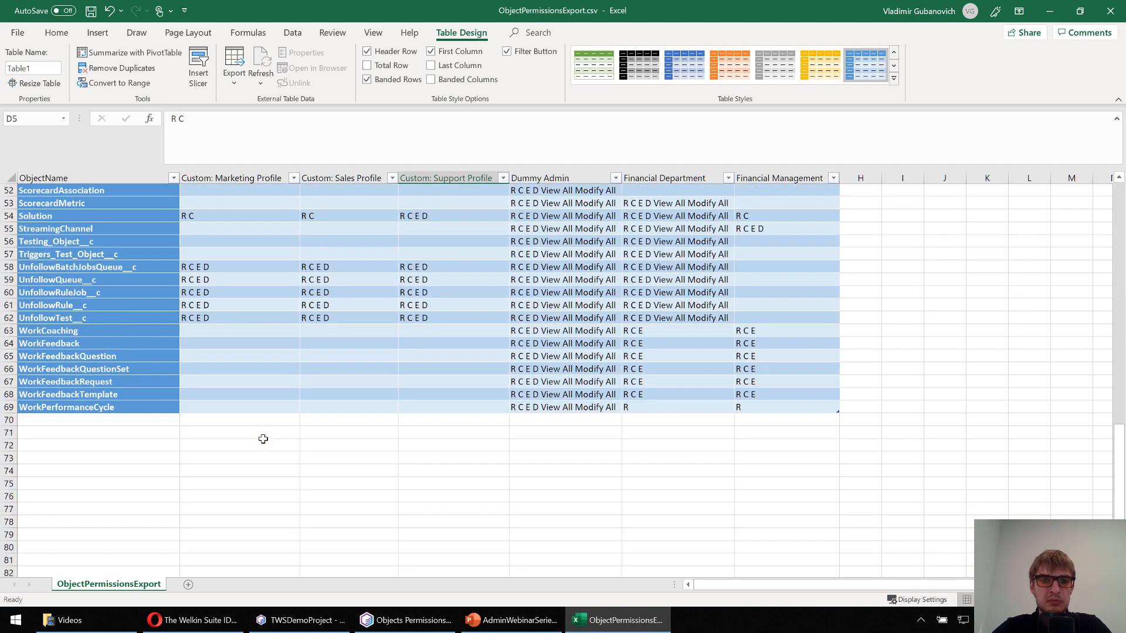
{"action": "scroll", "coordinate": [263, 440], "scroll_direction": "up", "scroll_amount": 10}
{"action": "scroll", "coordinate": [263, 439], "scroll_direction": "up", "scroll_amount": 5}
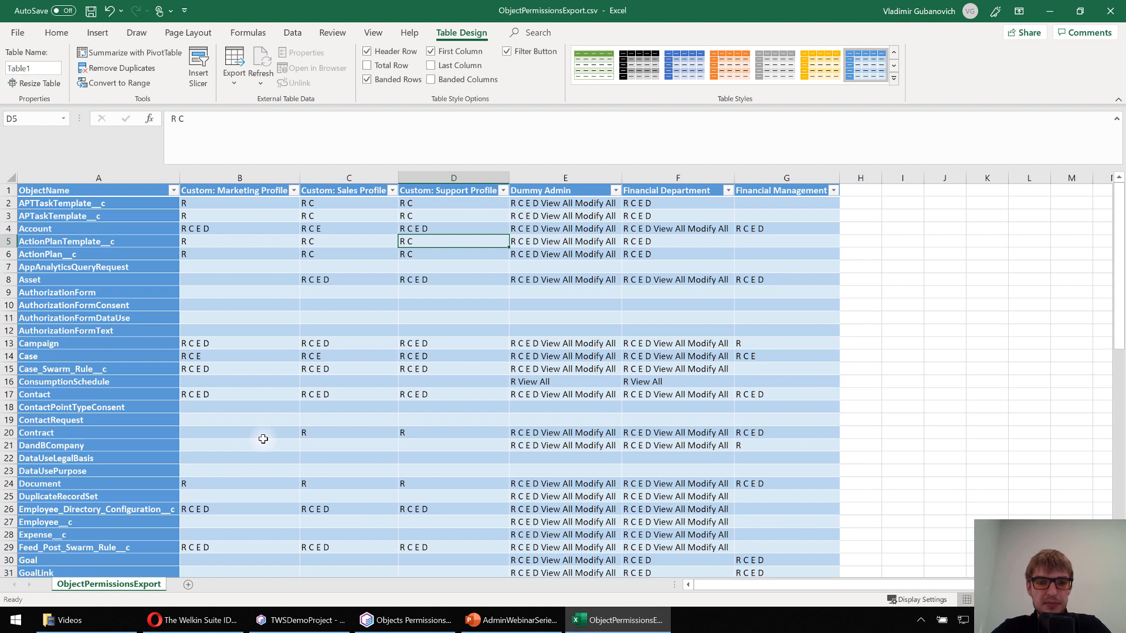
Step: Close the exported workbook without saving and return to the Objects Permissions Editor
{"action": "left_click", "coordinate": [1111, 14]}
{"action": "left_click", "coordinate": [573, 326]}
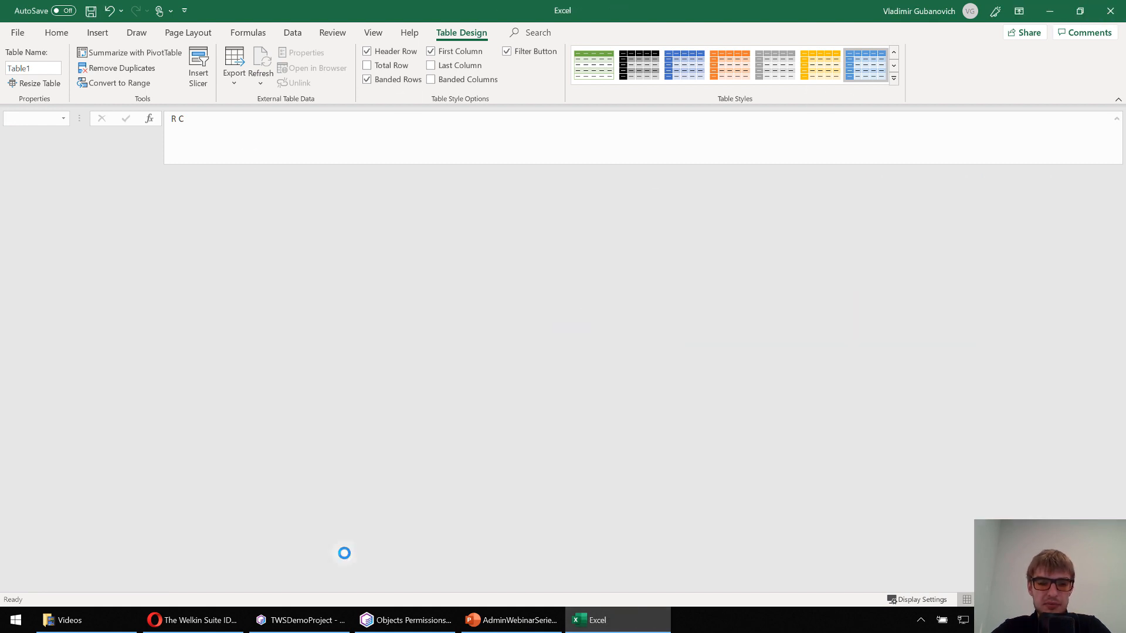
{"action": "left_click", "coordinate": [544, 45]}
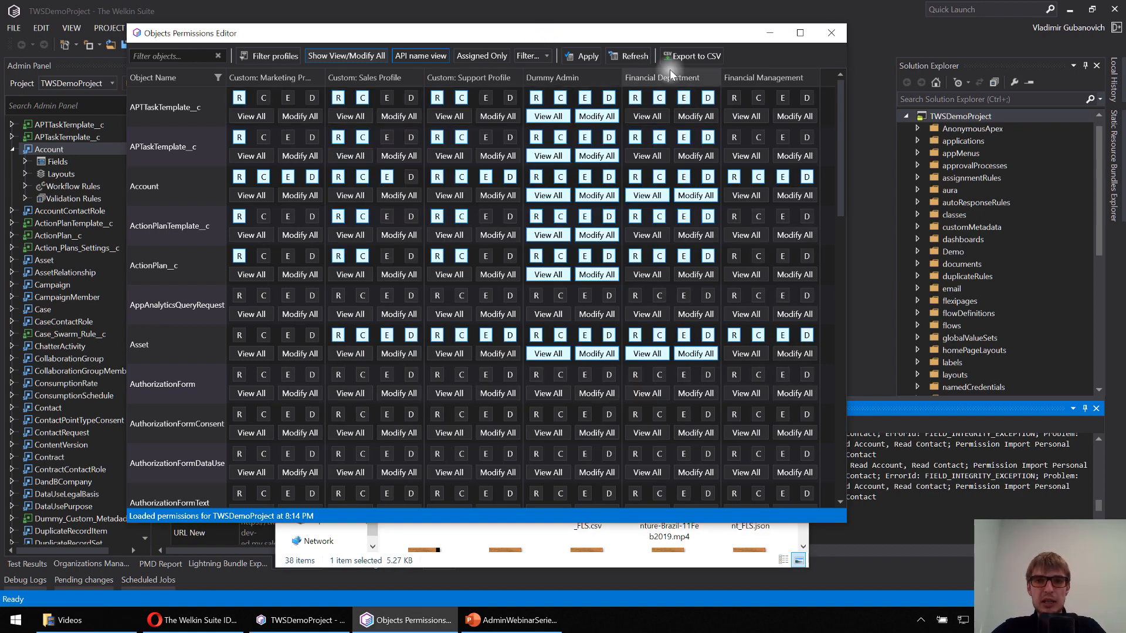
Step: Close the Objects Permissions Editor and open the Permission Sets Assignment tool
{"action": "left_click", "coordinate": [831, 33]}
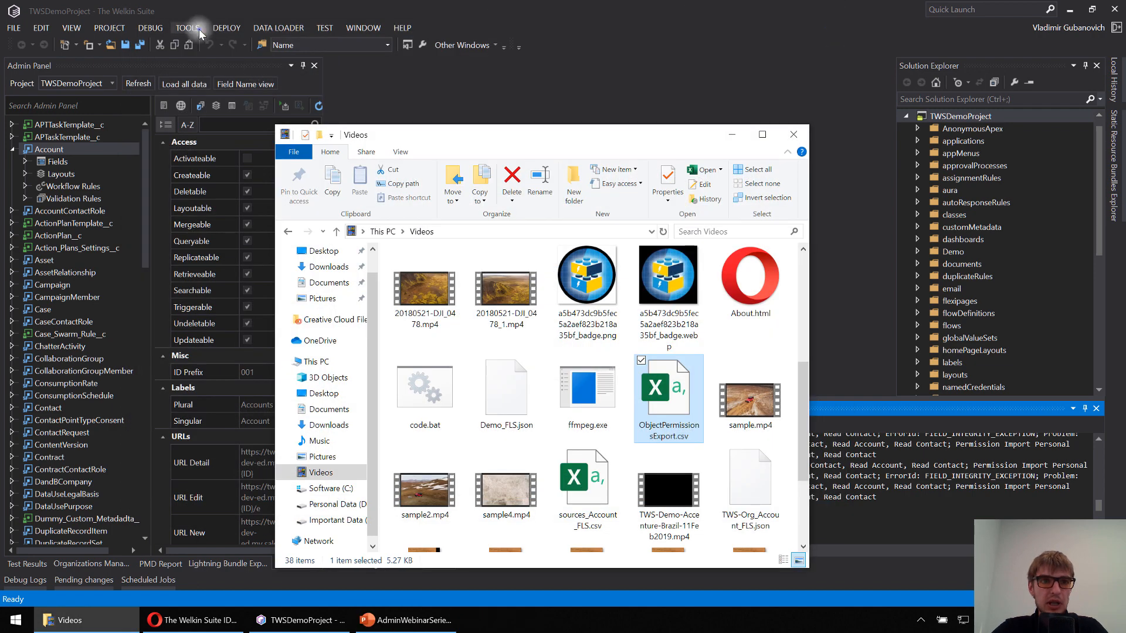
{"action": "left_click", "coordinate": [199, 29]}
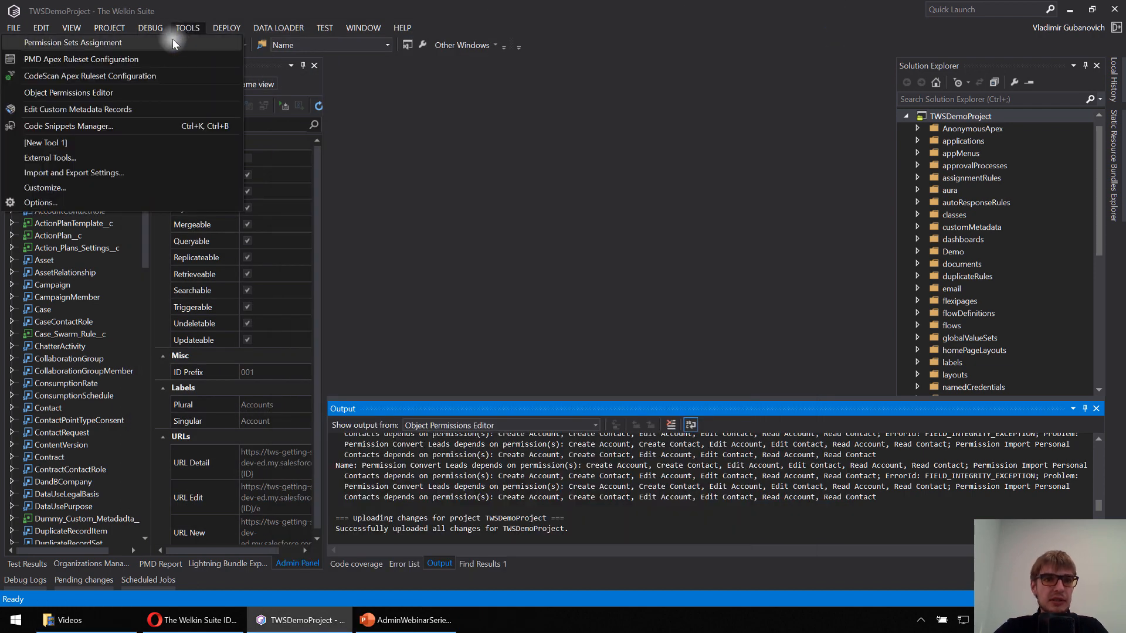
{"action": "left_click", "coordinate": [172, 41]}
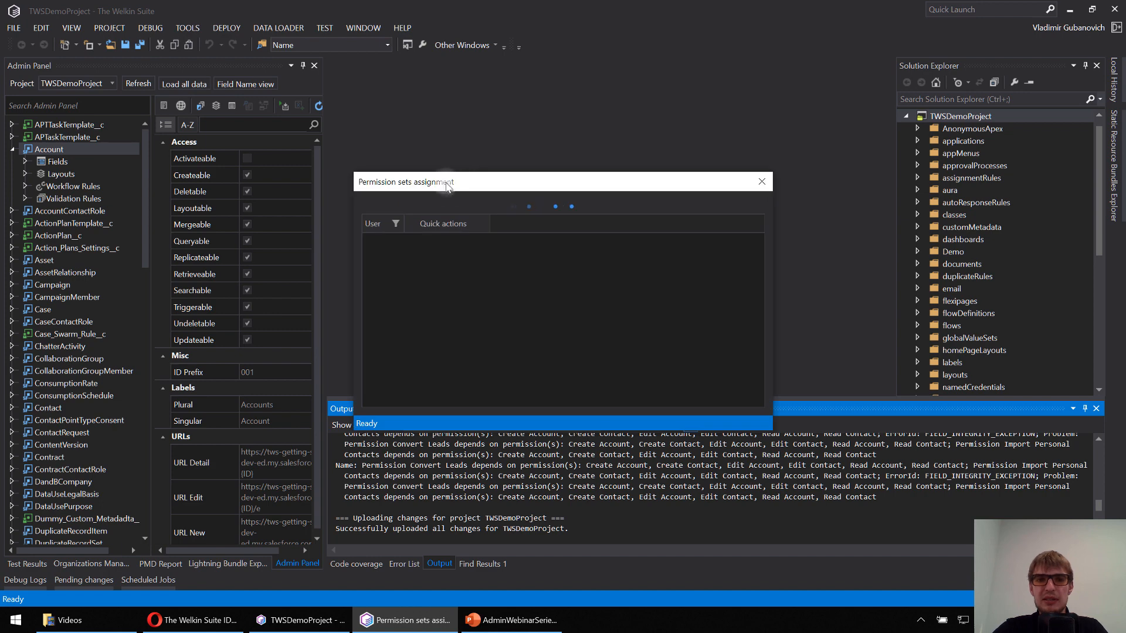
Step: Enlarge and reposition the Permission sets assignment window to show more permission sets, and activate the user filter
{"action": "left_click_drag", "start_coordinate": [447, 185], "coordinate": [244, 58]}
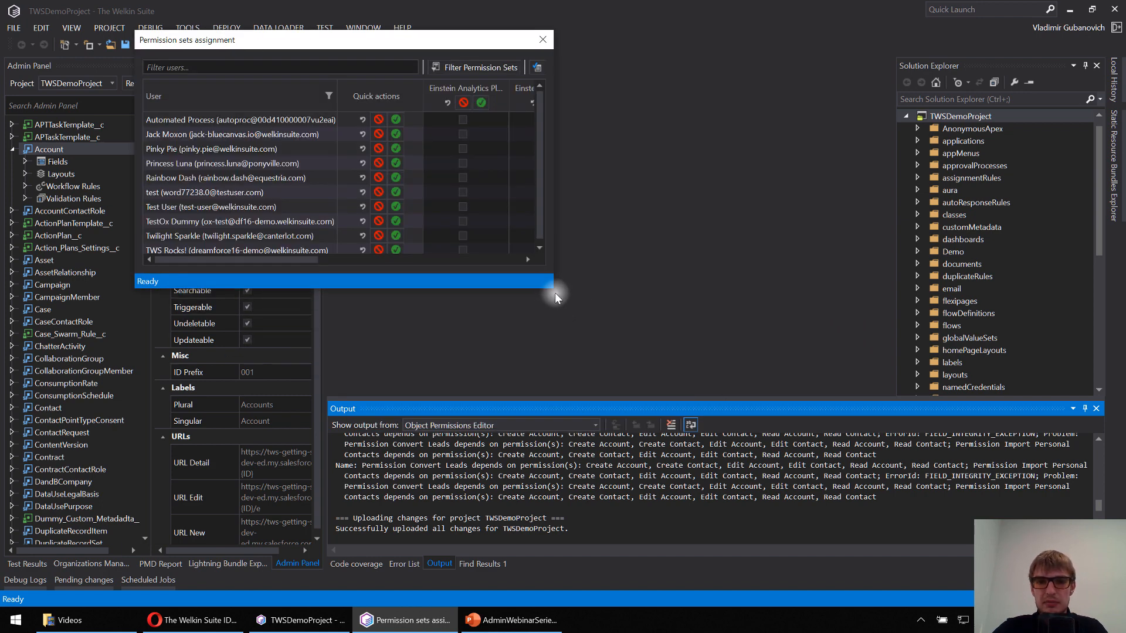
{"action": "left_click_drag", "start_coordinate": [555, 293], "coordinate": [972, 428]}
{"action": "left_click", "coordinate": [734, 385]}
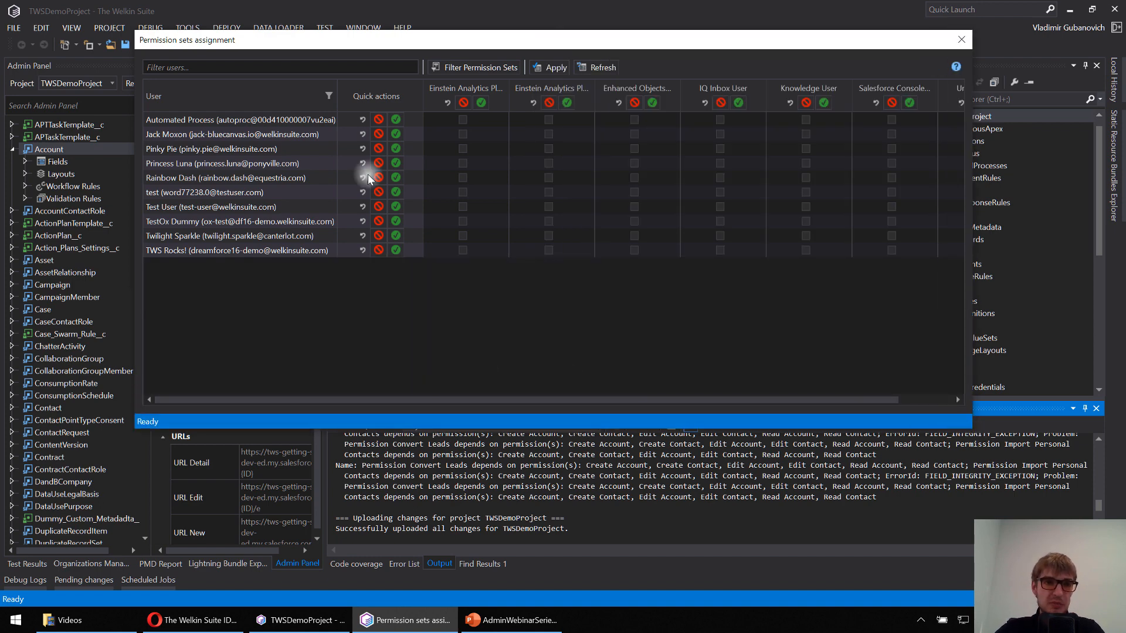
{"action": "left_click_drag", "start_coordinate": [340, 43], "coordinate": [320, 82]}
{"action": "left_click", "coordinate": [370, 112]}
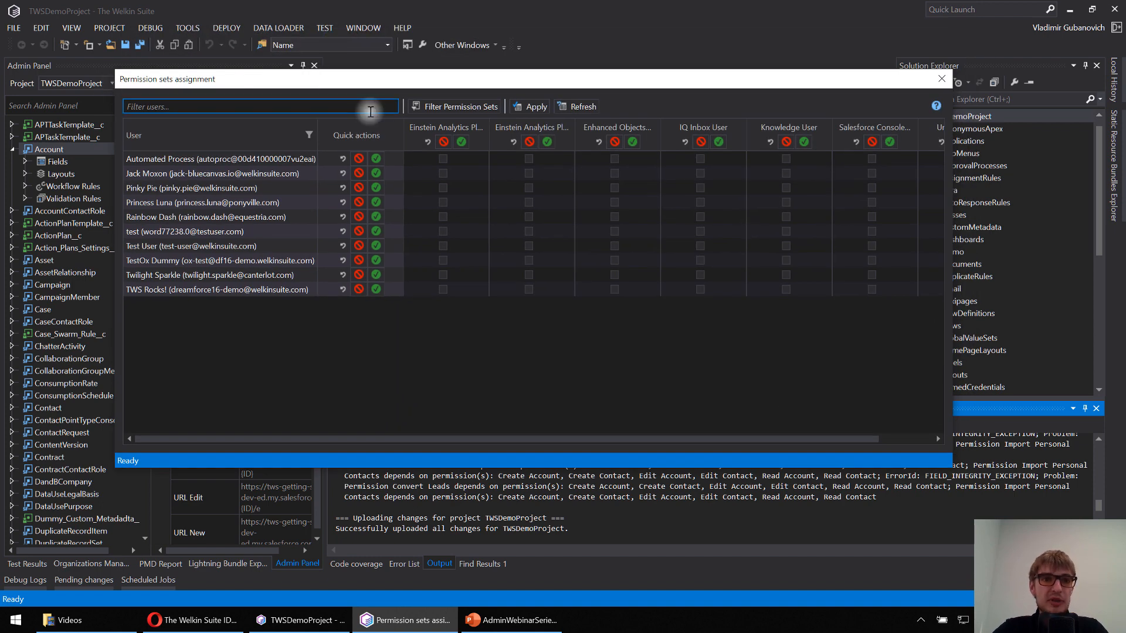
Step: Assign the second Einstein Analytics set to the fifth user, Enhanced Objects to Test User, IQ Inbox User to the fourth and Knowledge User to the second
{"action": "left_click", "coordinate": [598, 356]}
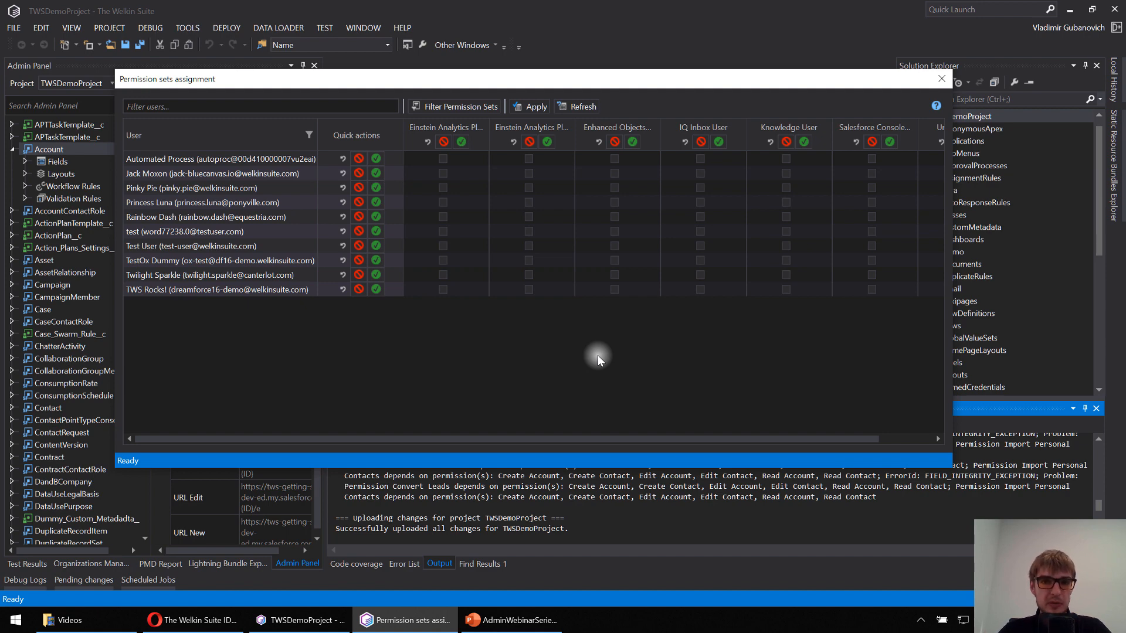
{"action": "left_click", "coordinate": [473, 80]}
{"action": "left_click_drag", "start_coordinate": [458, 82], "coordinate": [393, 92]}
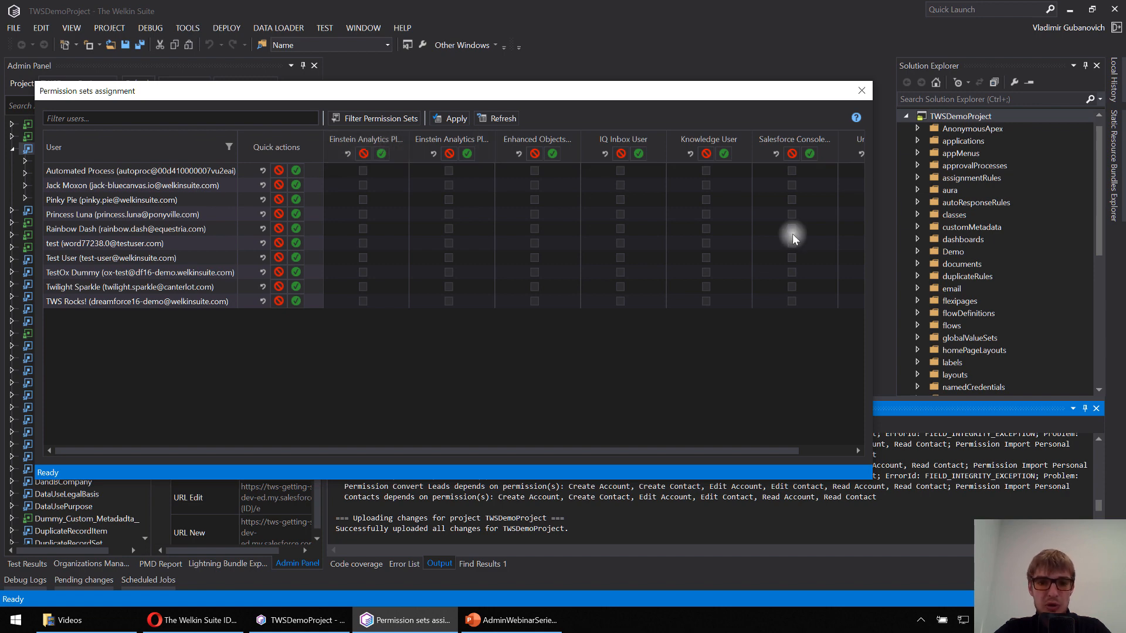
{"action": "left_click", "coordinate": [449, 230]}
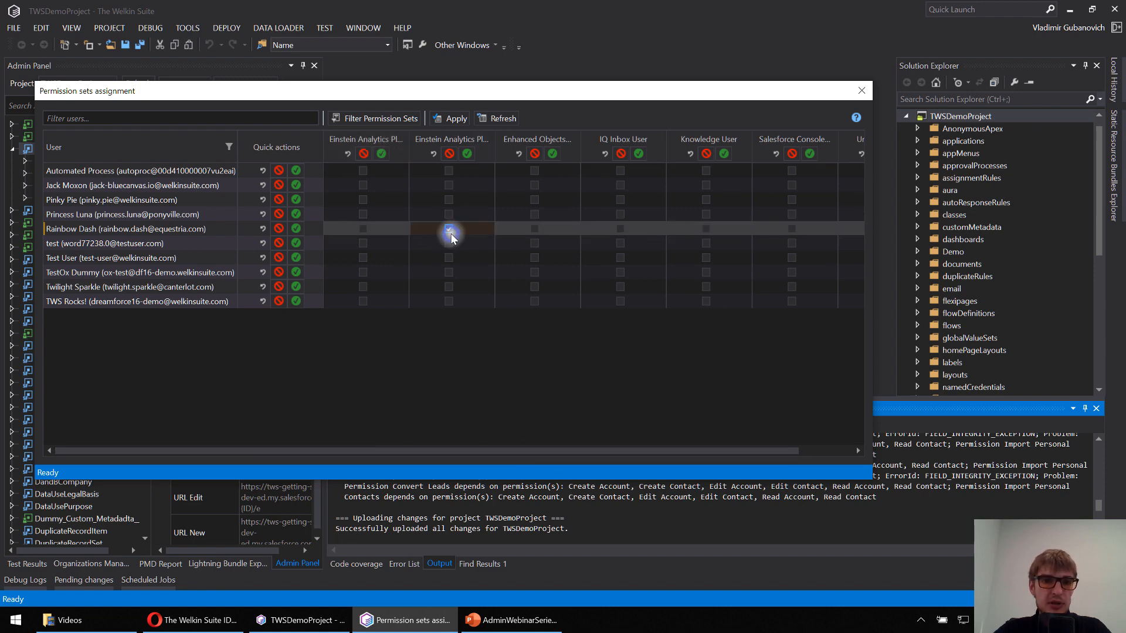
{"action": "left_click", "coordinate": [535, 257]}
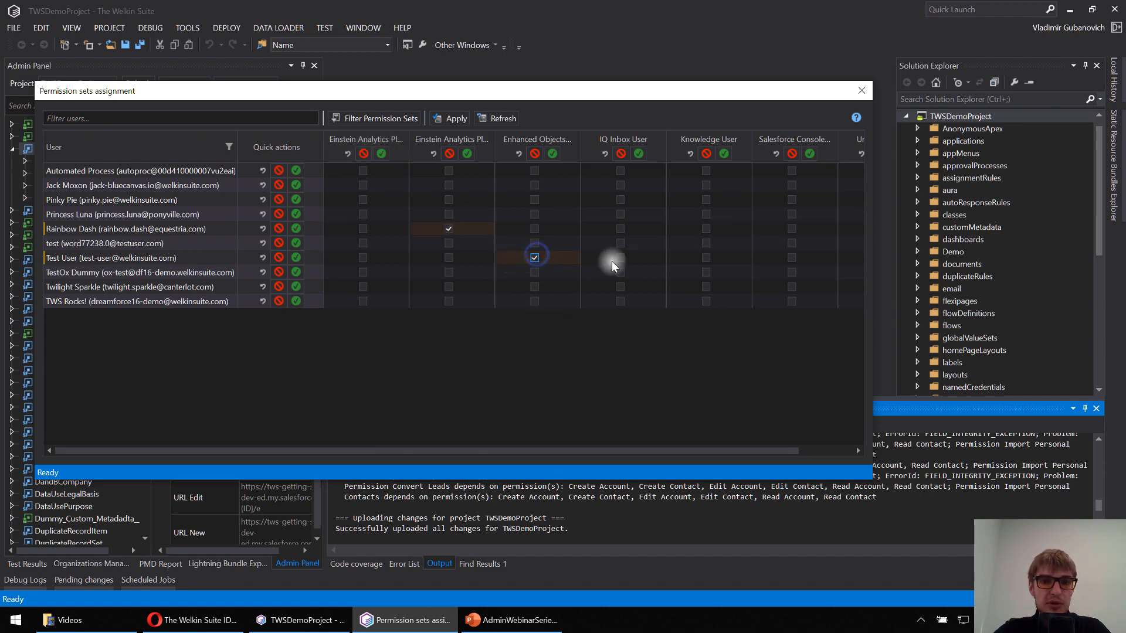
{"action": "left_click", "coordinate": [620, 214]}
{"action": "left_click", "coordinate": [707, 186]}
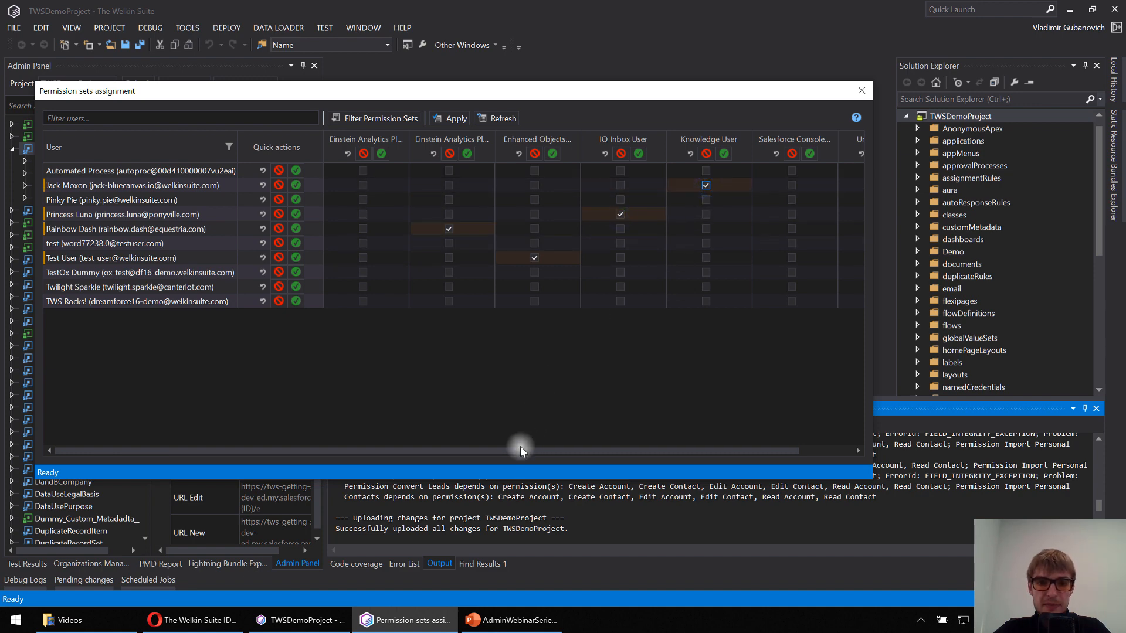
Step: Assign the Salesforce Console permission set to TestOx Dummy and Unicorn pony to every user except Automated Process
{"action": "left_click_drag", "start_coordinate": [519, 450], "coordinate": [574, 450]}
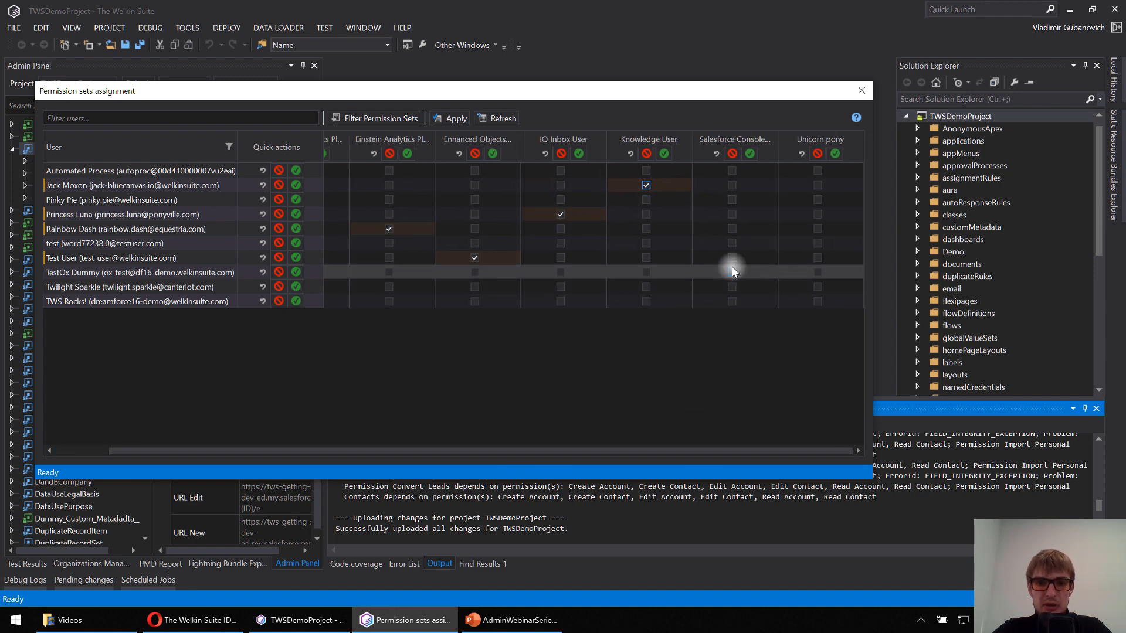
{"action": "left_click", "coordinate": [818, 200]}
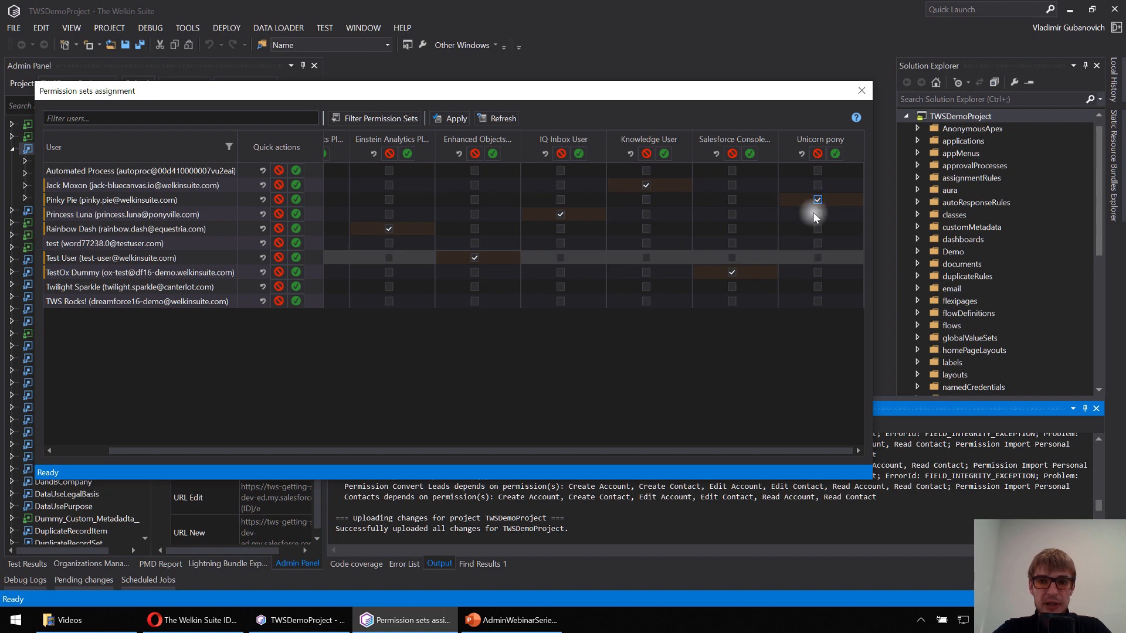
{"action": "left_click", "coordinate": [836, 152]}
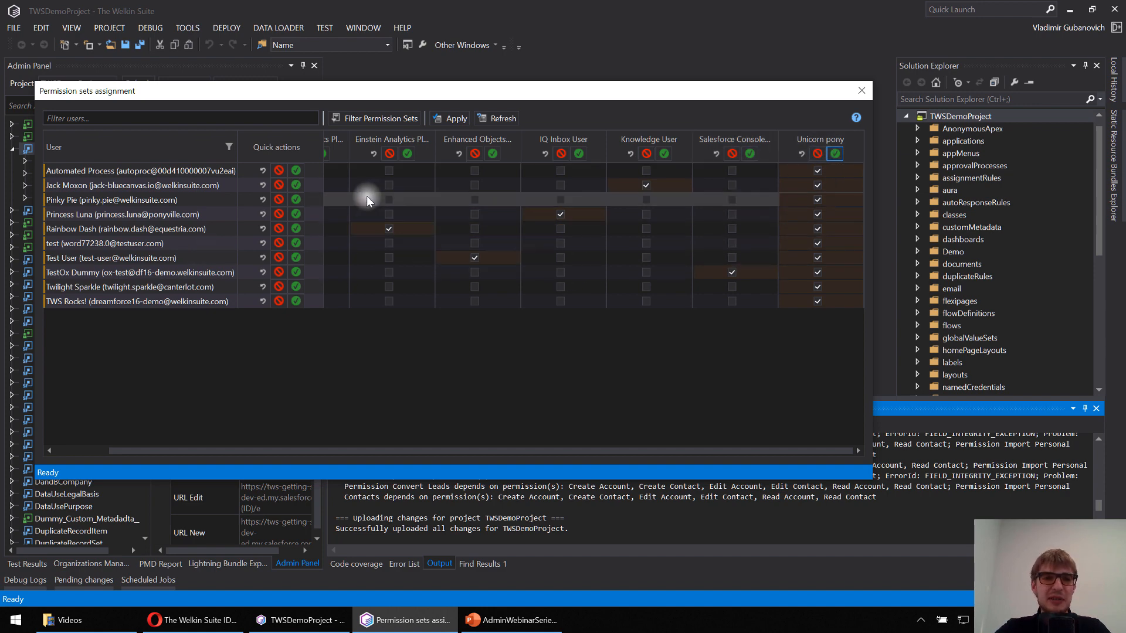
{"action": "left_click", "coordinate": [281, 170]}
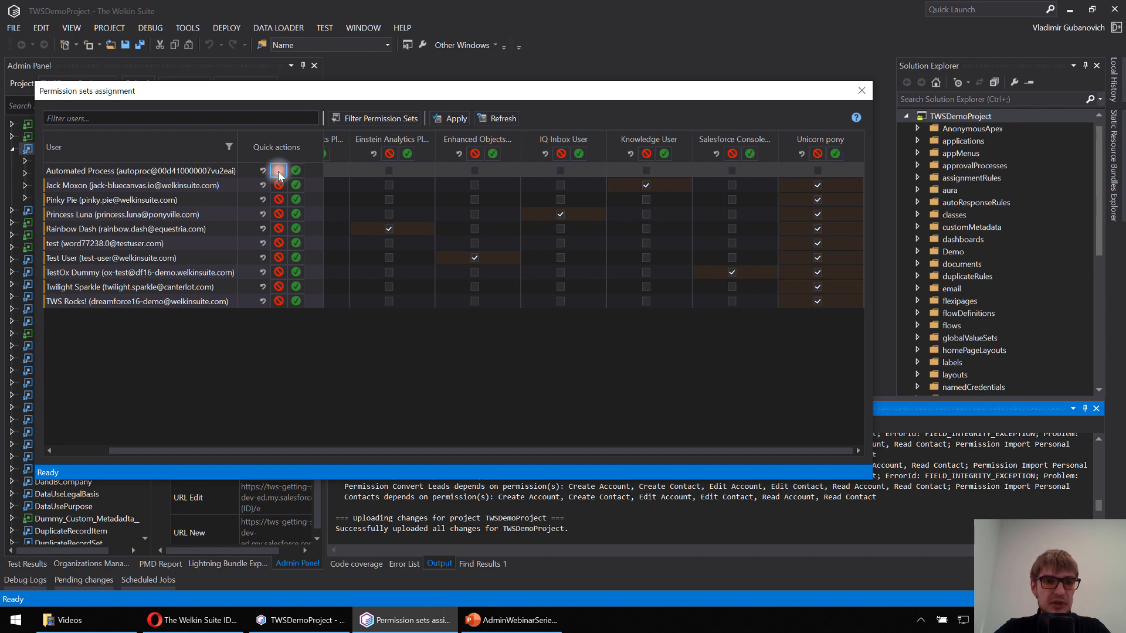
Step: Give Test User every permission set and bulk apply its assignments to the three users listed directly above
{"action": "left_click", "coordinate": [295, 258]}
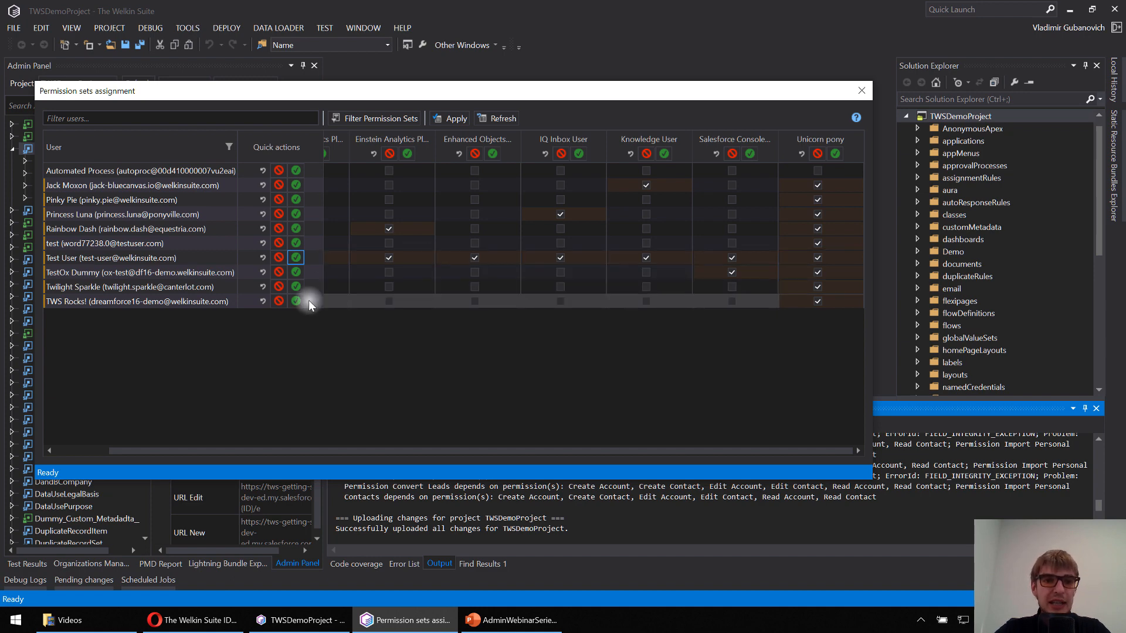
{"action": "right_click", "coordinate": [209, 257]}
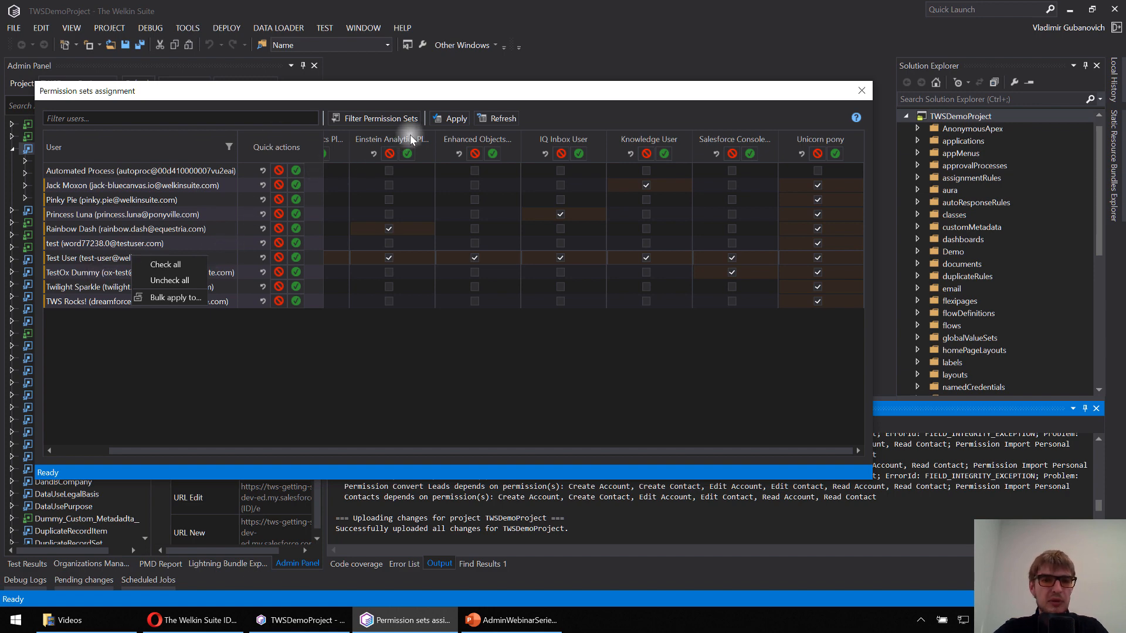
{"action": "left_click", "coordinate": [176, 297]}
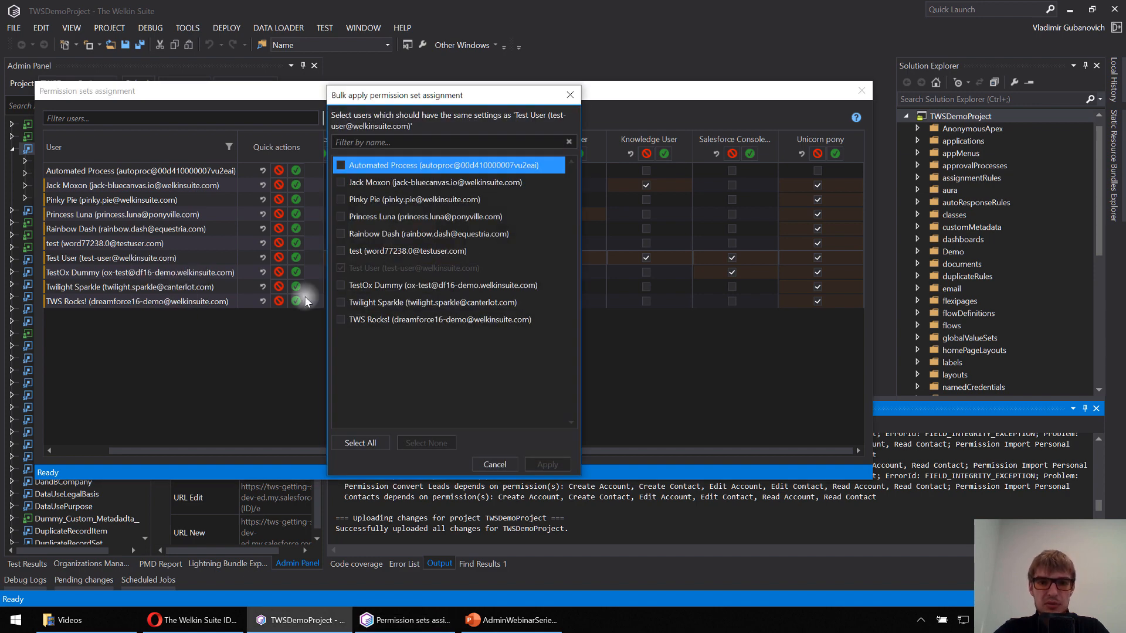
{"action": "left_click", "coordinate": [341, 251]}
{"action": "left_click", "coordinate": [340, 234]}
{"action": "left_click", "coordinate": [341, 217]}
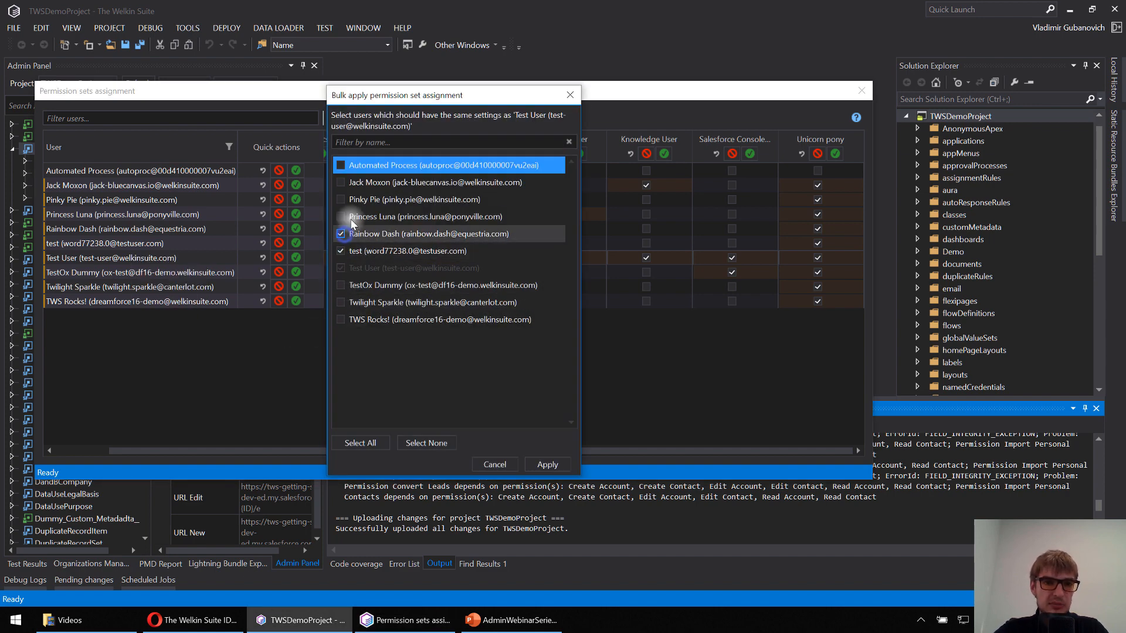
{"action": "left_click", "coordinate": [543, 465]}
{"action": "left_click_drag", "start_coordinate": [370, 450], "coordinate": [498, 442]}
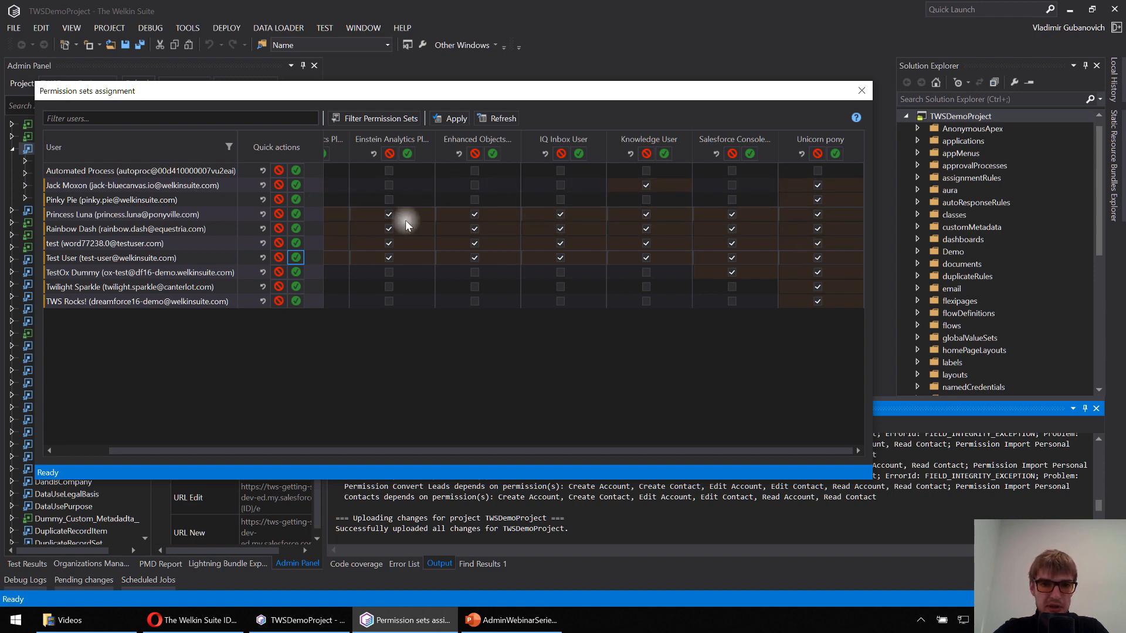
Step: Remove all permission sets from the fourth user and the user named test, and withdraw Enhanced Objects and Knowledge User from the fifth user
{"action": "left_click", "coordinate": [279, 214]}
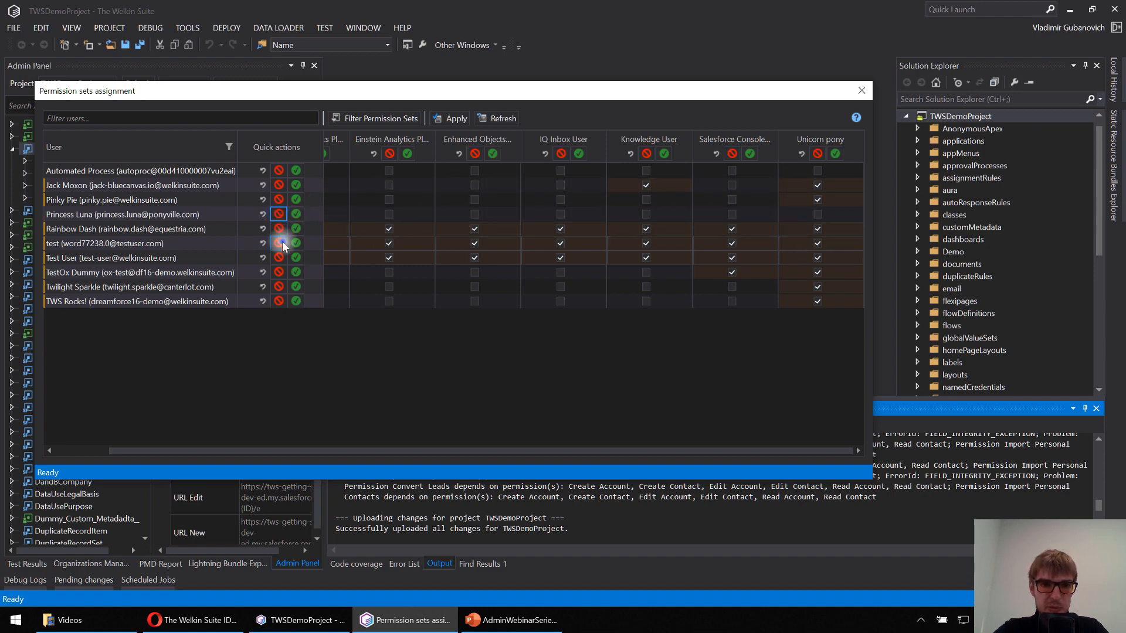
{"action": "left_click", "coordinate": [278, 243]}
{"action": "left_click", "coordinate": [474, 230]}
{"action": "left_click", "coordinate": [645, 230]}
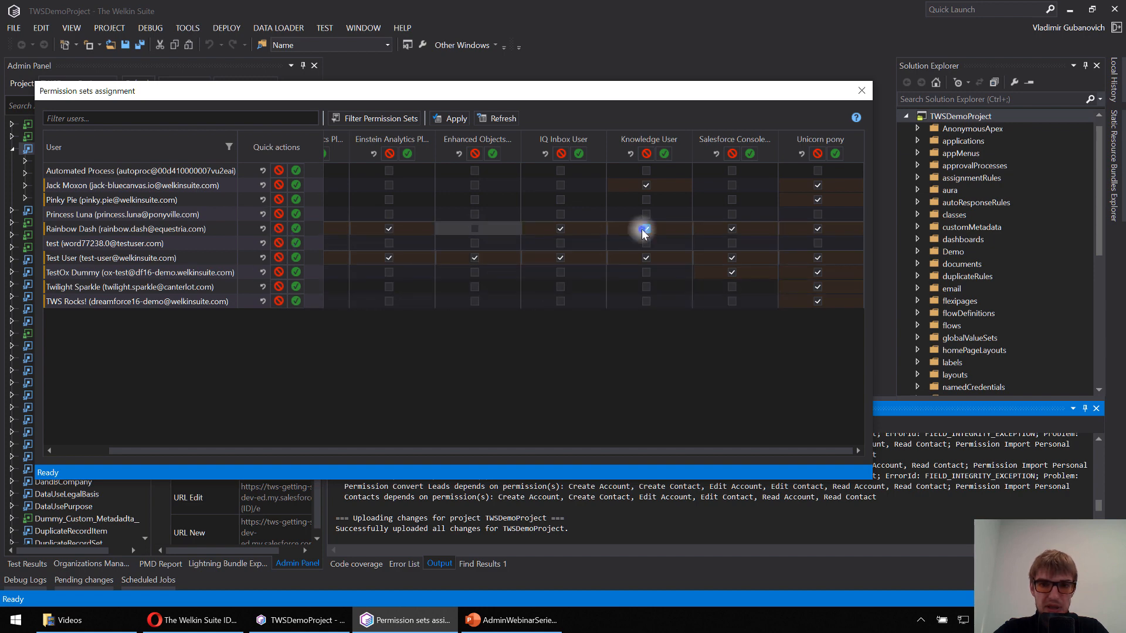
Step: Withdraw Unicorn pony from TestOx Dummy and TWS Rocks!, give the latter the second Einstein Analytics set and the ninth user Enhanced Objects, and apply the assignments
{"action": "left_click", "coordinate": [818, 272]}
{"action": "left_click", "coordinate": [818, 287]}
{"action": "left_click", "coordinate": [818, 300]}
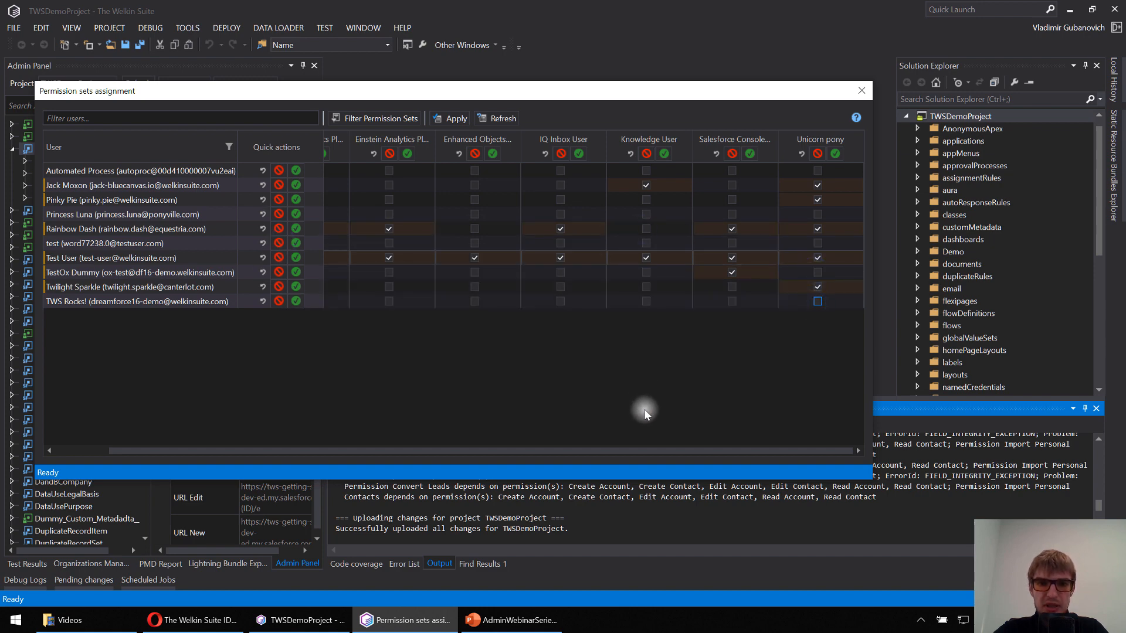
{"action": "left_click", "coordinate": [388, 302]}
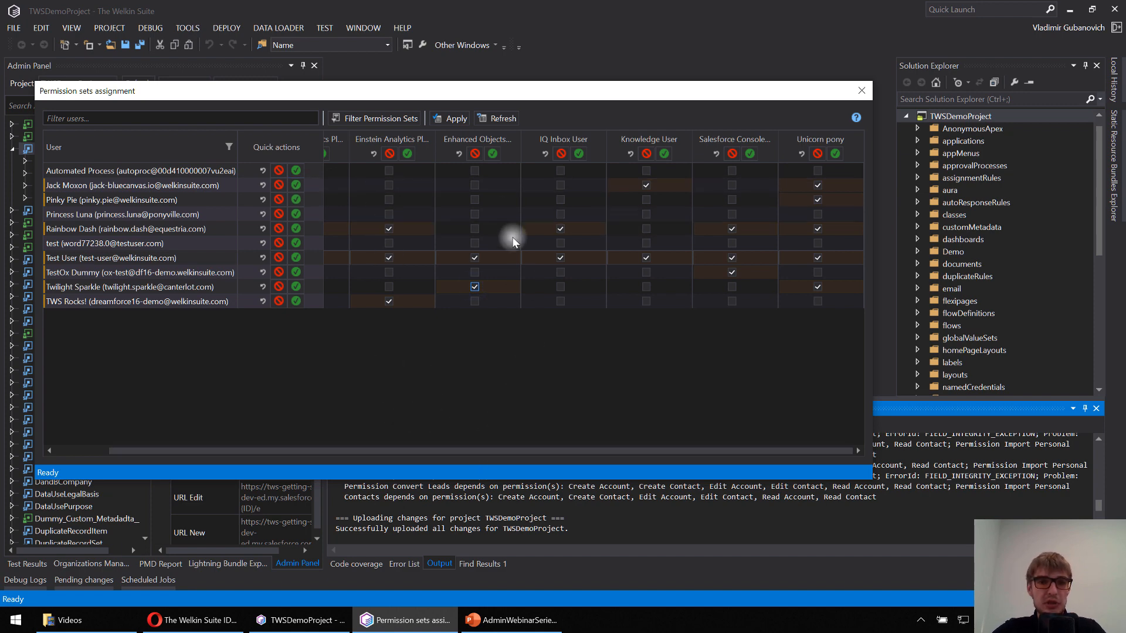
{"action": "left_click", "coordinate": [453, 118]}
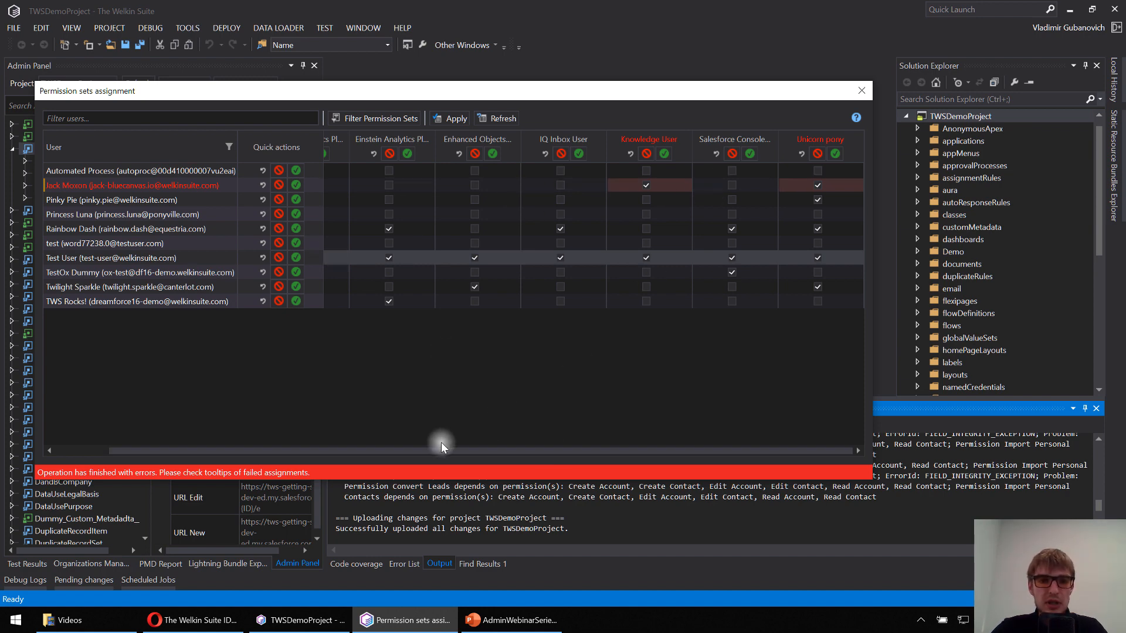
Step: Remove the rejected Knowledge User and Unicorn pony assignments from the second user and apply the changes again
{"action": "left_click_drag", "start_coordinate": [316, 452], "coordinate": [505, 448]}
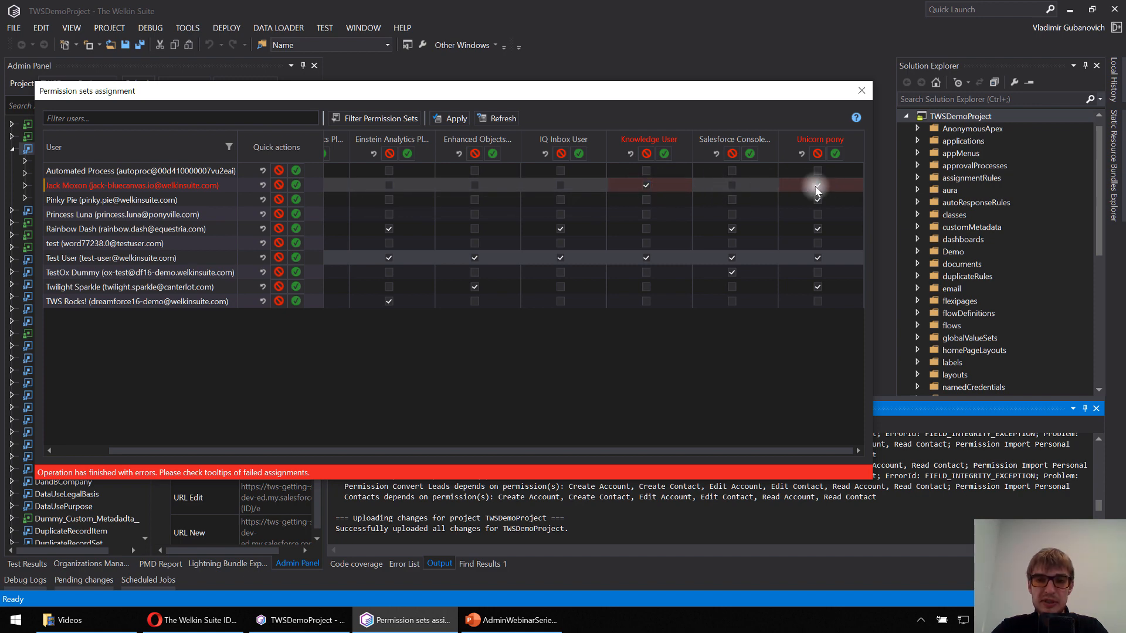
{"action": "left_click", "coordinate": [817, 287]}
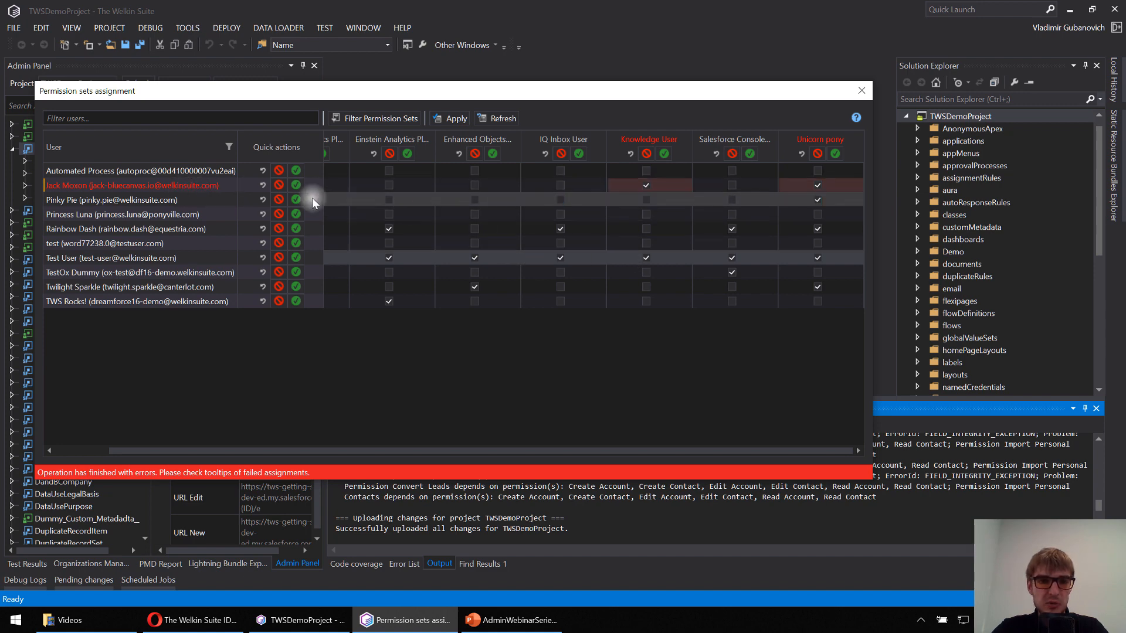
{"action": "left_click", "coordinate": [644, 185]}
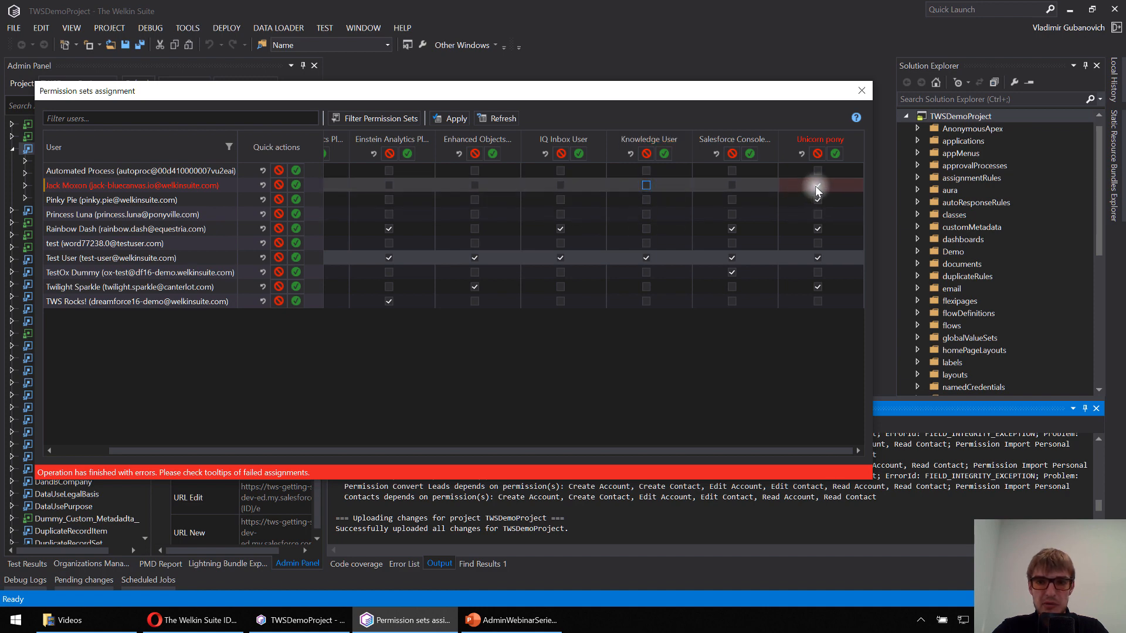
{"action": "left_click", "coordinate": [817, 185]}
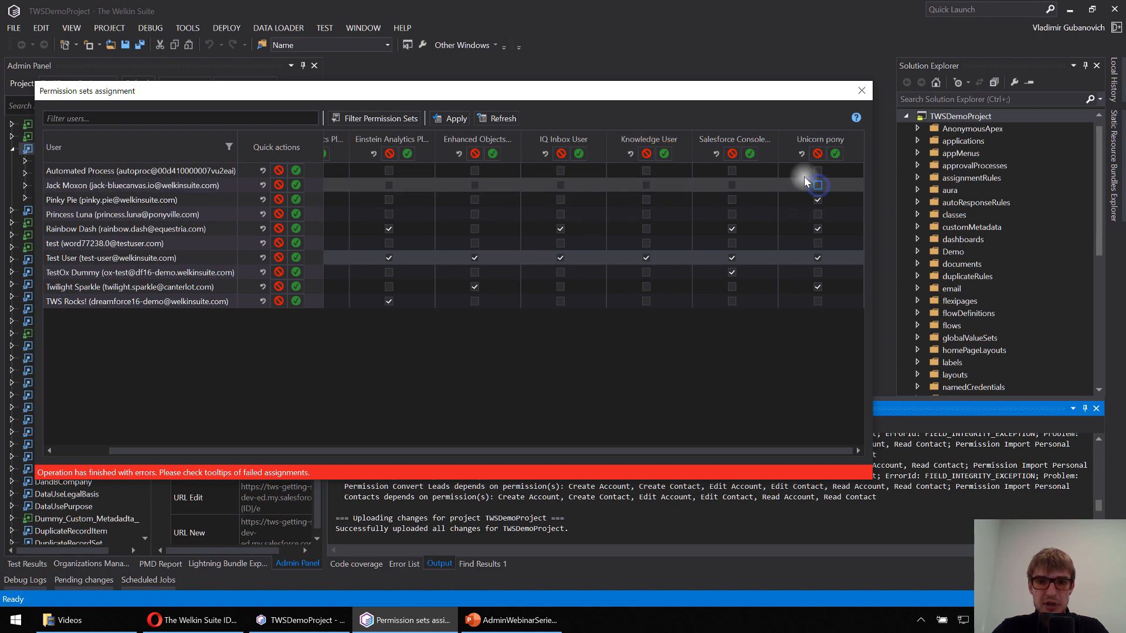
{"action": "left_click", "coordinate": [450, 118]}
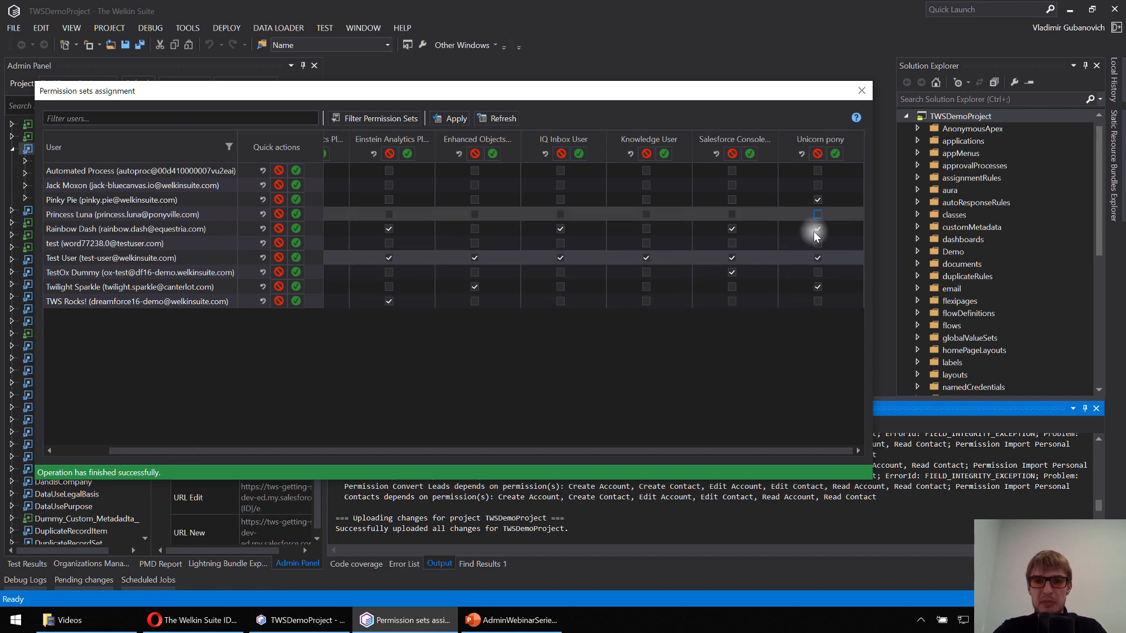
Step: Refresh the assignment grid and view the check, uncheck and bulk apply options of a user row and a permission set column
{"action": "left_click_drag", "start_coordinate": [660, 451], "coordinate": [569, 454]}
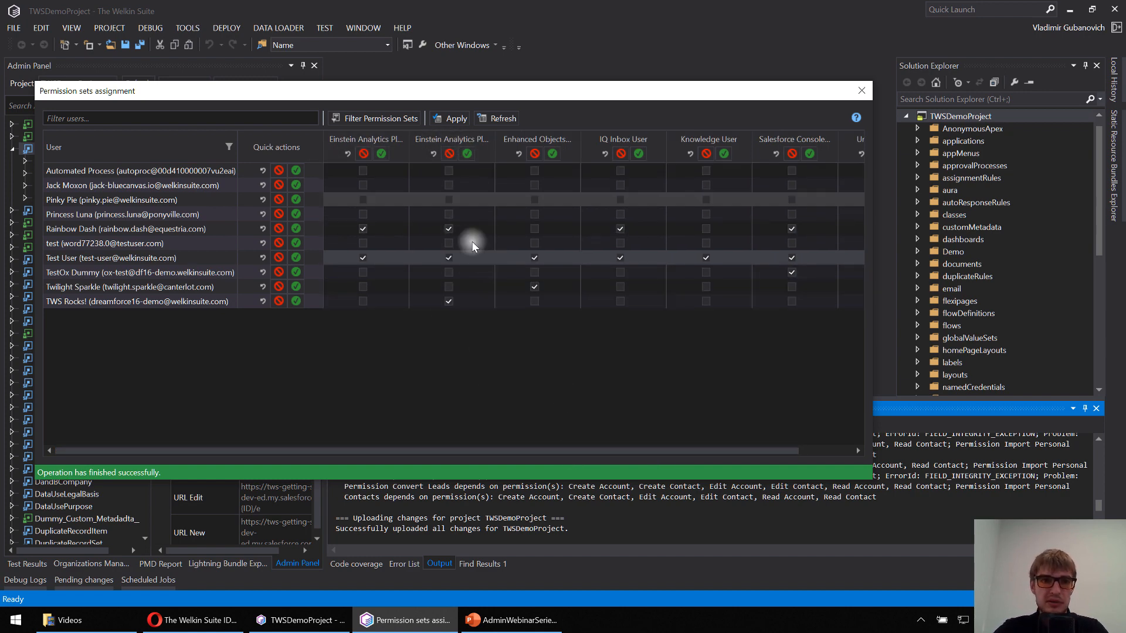
{"action": "left_click", "coordinate": [503, 118]}
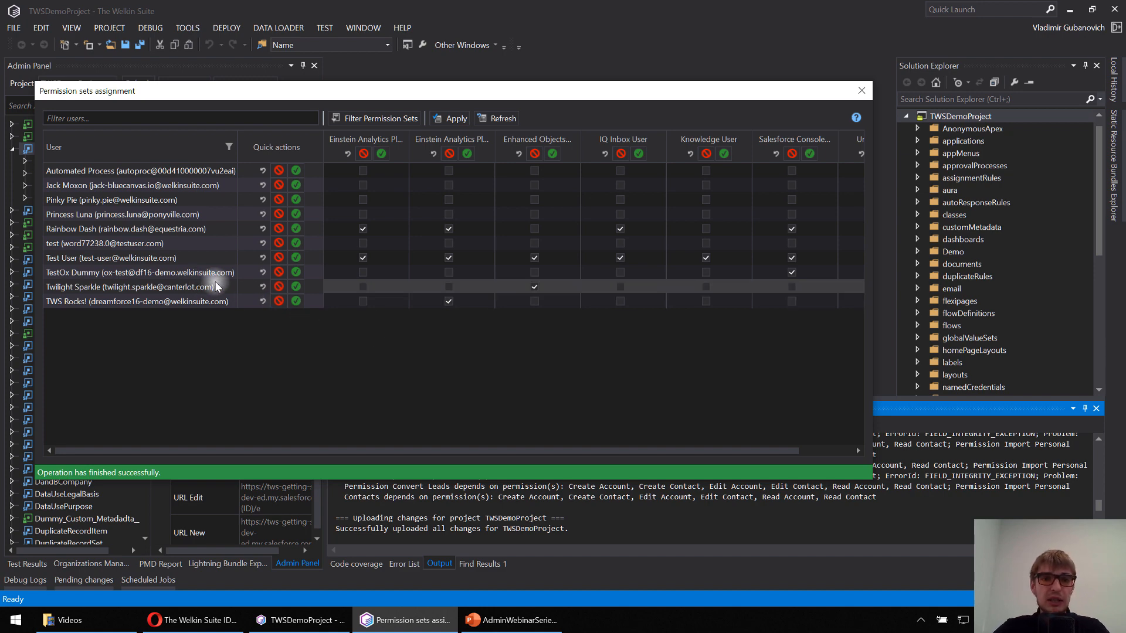
{"action": "right_click", "coordinate": [185, 234]}
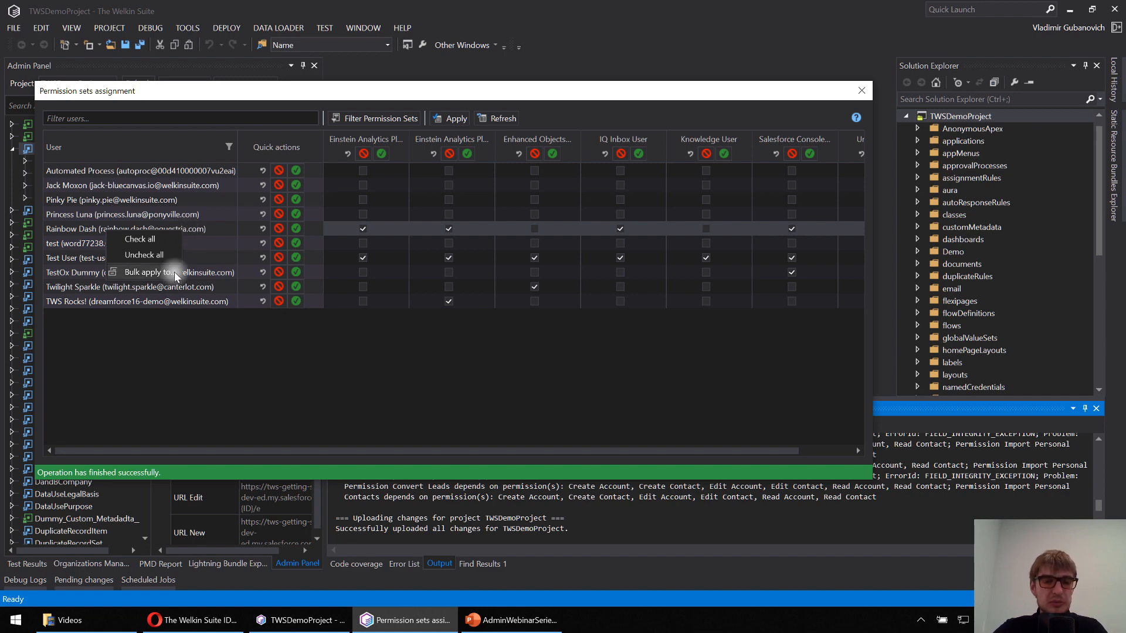
{"action": "right_click", "coordinate": [381, 138]}
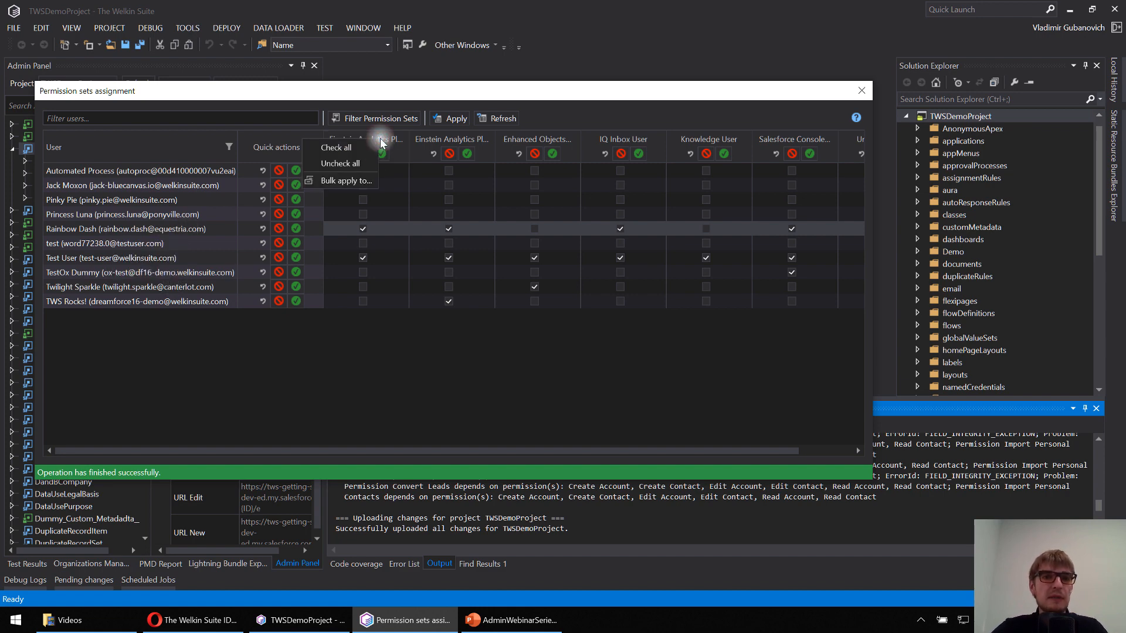
{"action": "left_click", "coordinate": [524, 106]}
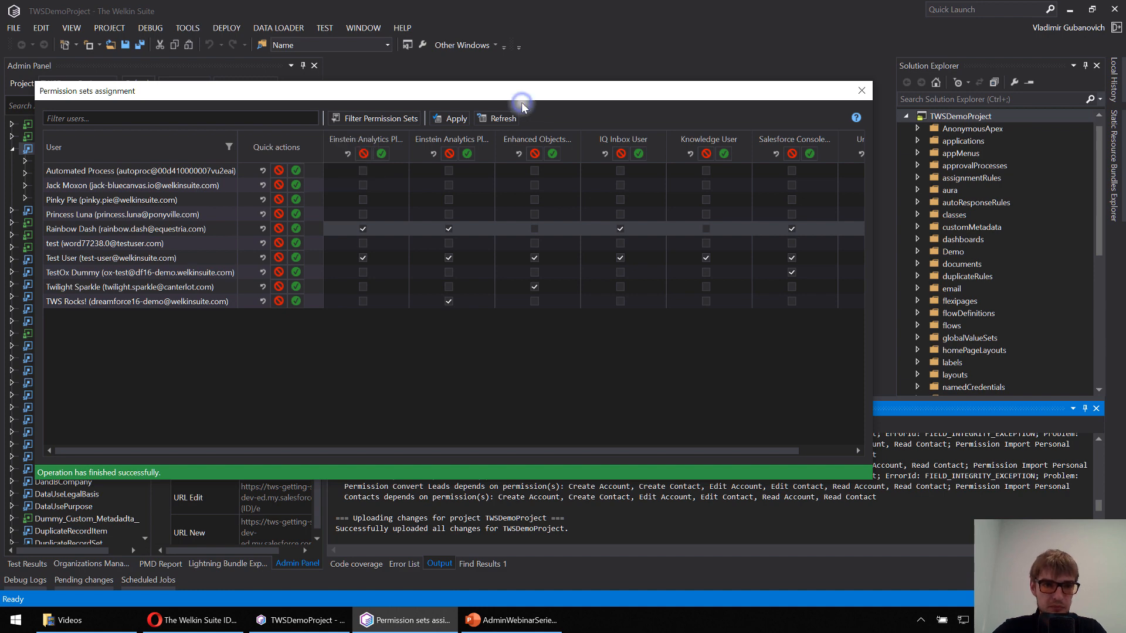
Step: Close the Permission sets assignment window and switch to The Welkin Suite website in the Opera browser
{"action": "left_click", "coordinate": [871, 88]}
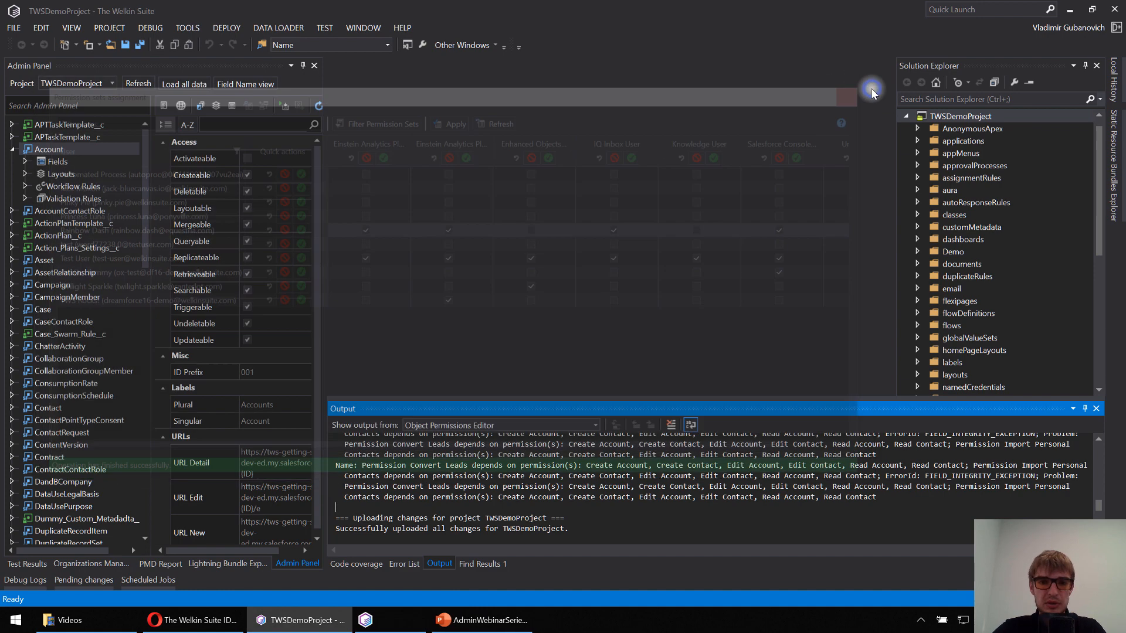
{"action": "left_click", "coordinate": [204, 623]}
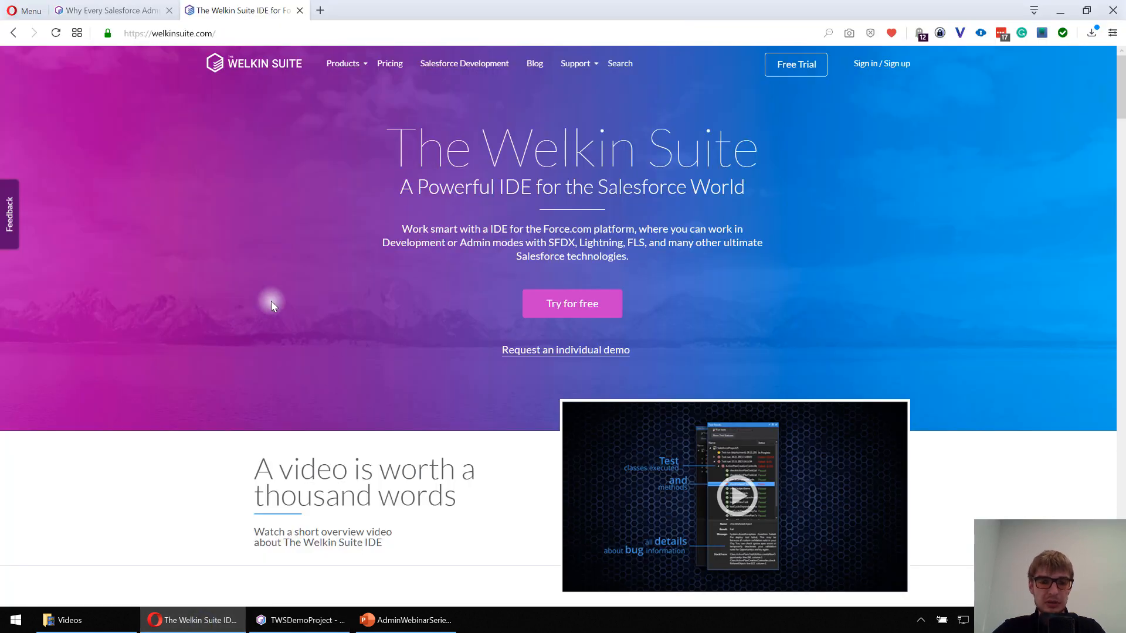
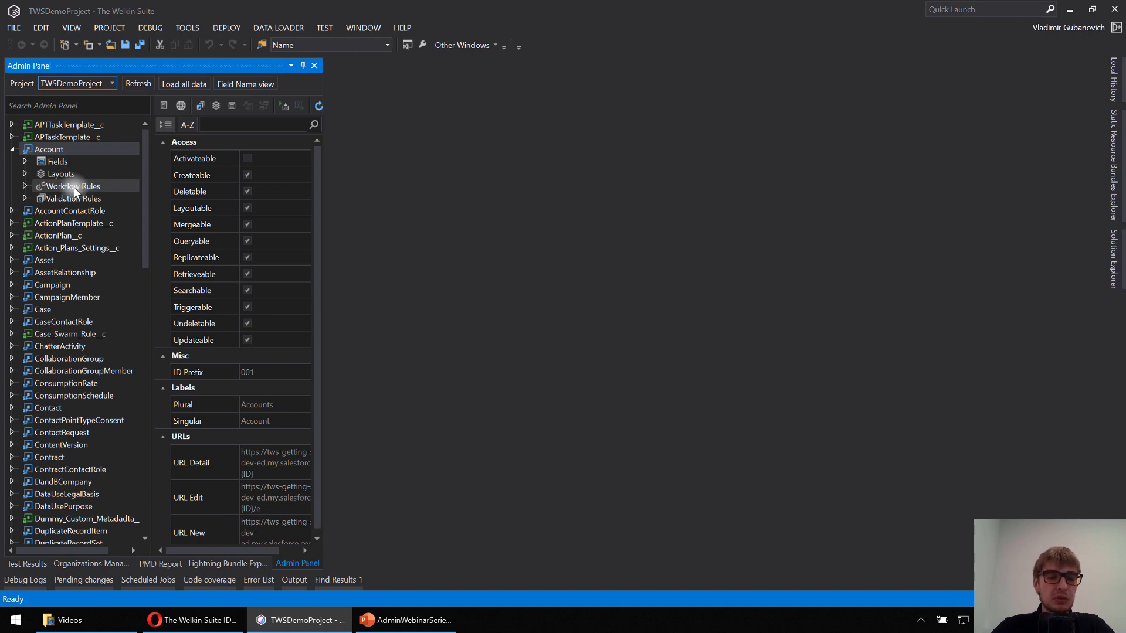
Step: Open the Account object in the editor, auto-hide the Admin Panel and display the object's list of fields
{"action": "right_click", "coordinate": [62, 155]}
{"action": "left_click", "coordinate": [112, 166]}
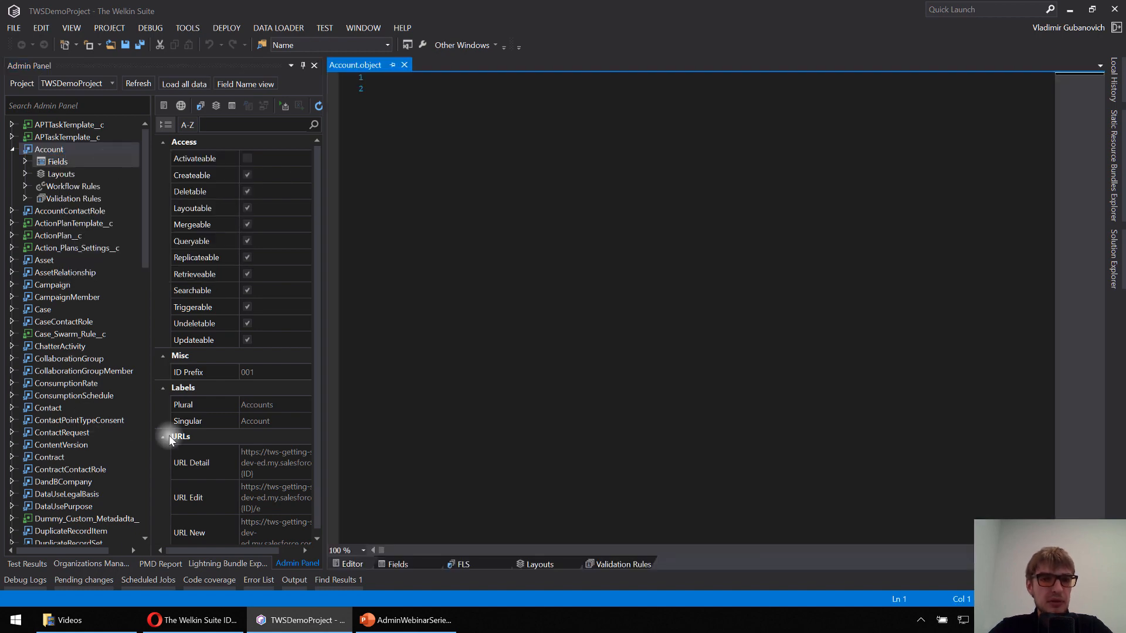
{"action": "left_click", "coordinate": [303, 65]}
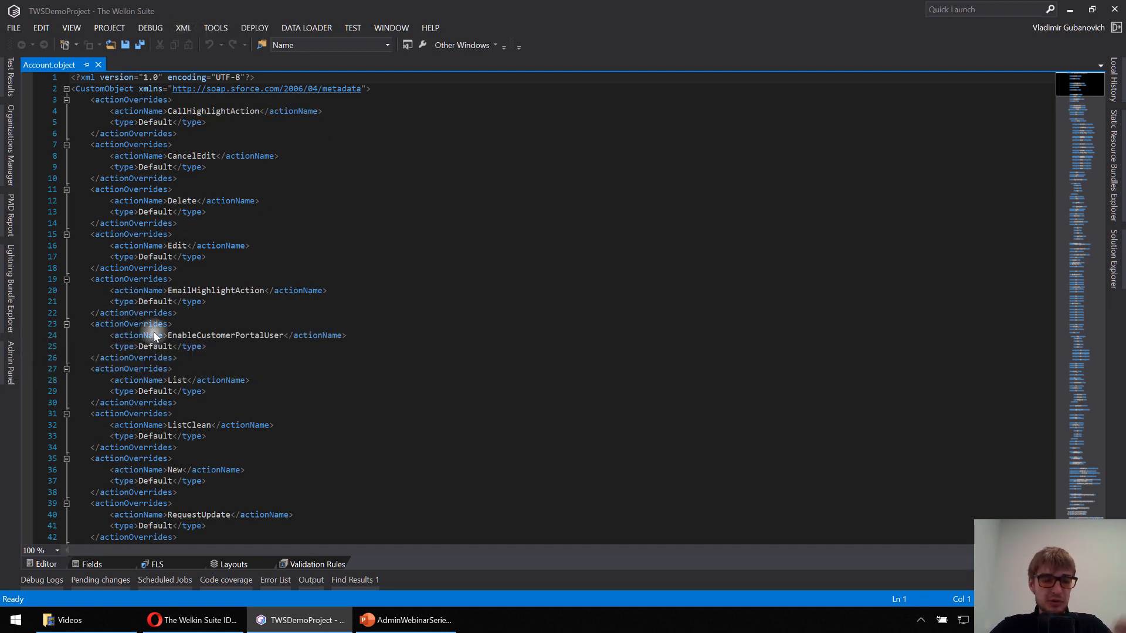
{"action": "left_click", "coordinate": [90, 566]}
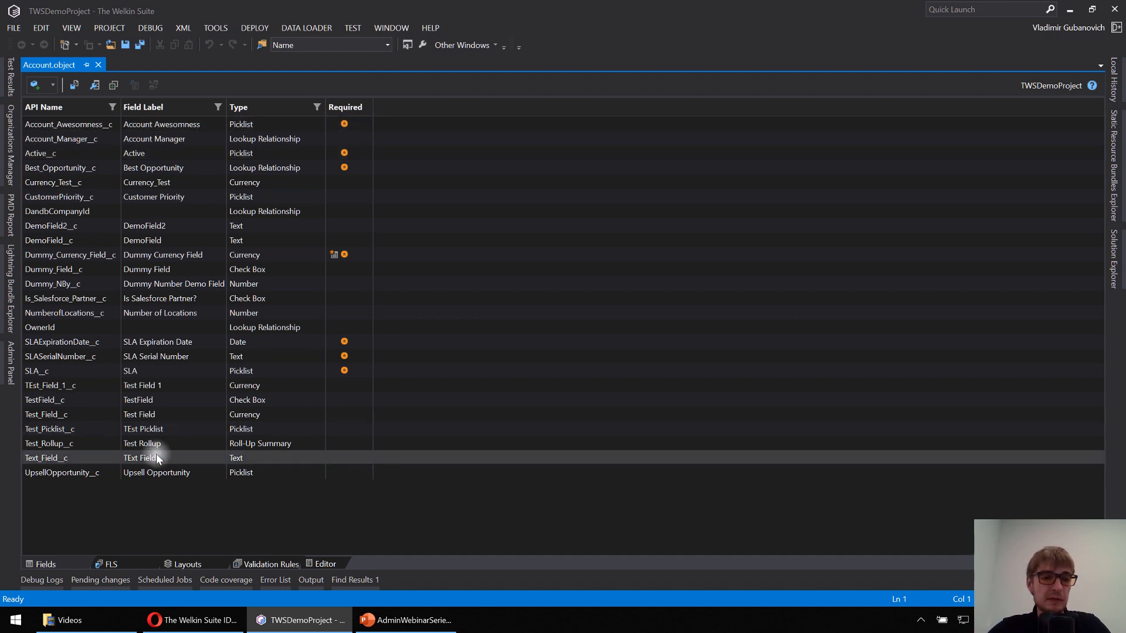
Step: Display the Account object's field-level security grid and look through the field permissions of the profiles
{"action": "left_click", "coordinate": [109, 565]}
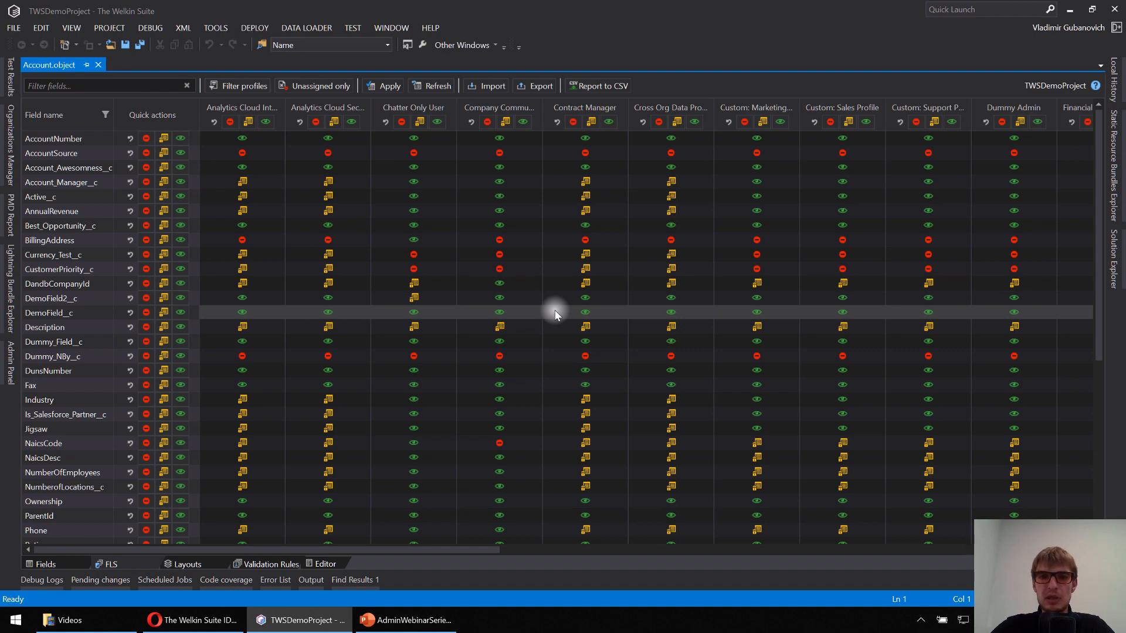
{"action": "scroll", "coordinate": [93, 369], "scroll_direction": "down", "scroll_amount": 1}
{"action": "scroll", "coordinate": [100, 396], "scroll_direction": "down", "scroll_amount": 5}
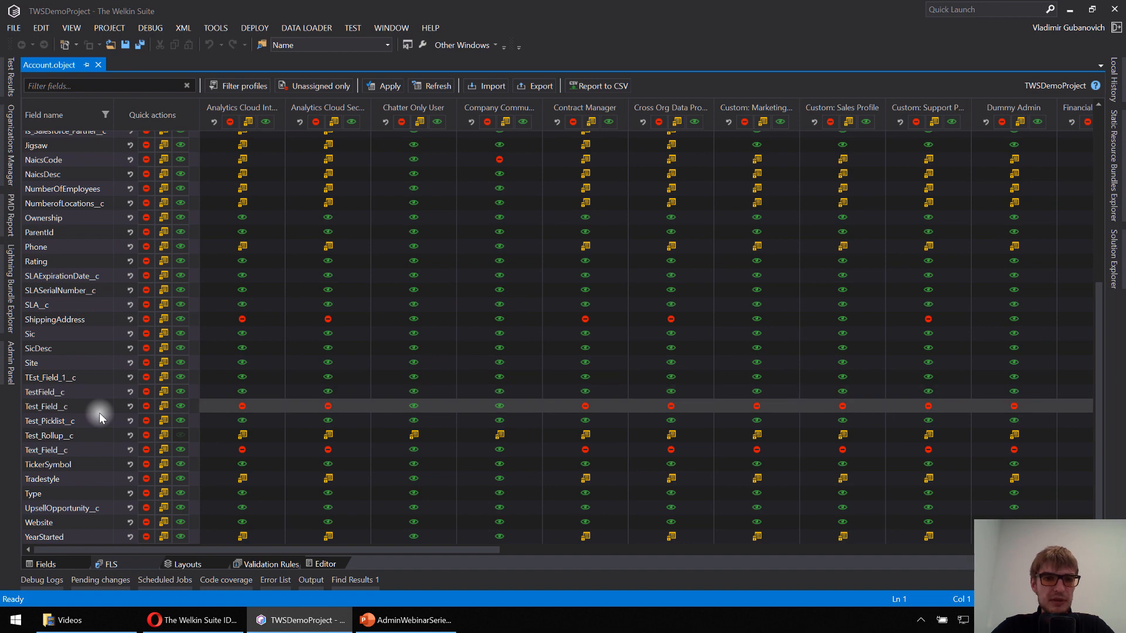
{"action": "scroll", "coordinate": [99, 413], "scroll_direction": "up", "scroll_amount": 4}
{"action": "scroll", "coordinate": [99, 413], "scroll_direction": "up", "scroll_amount": 3}
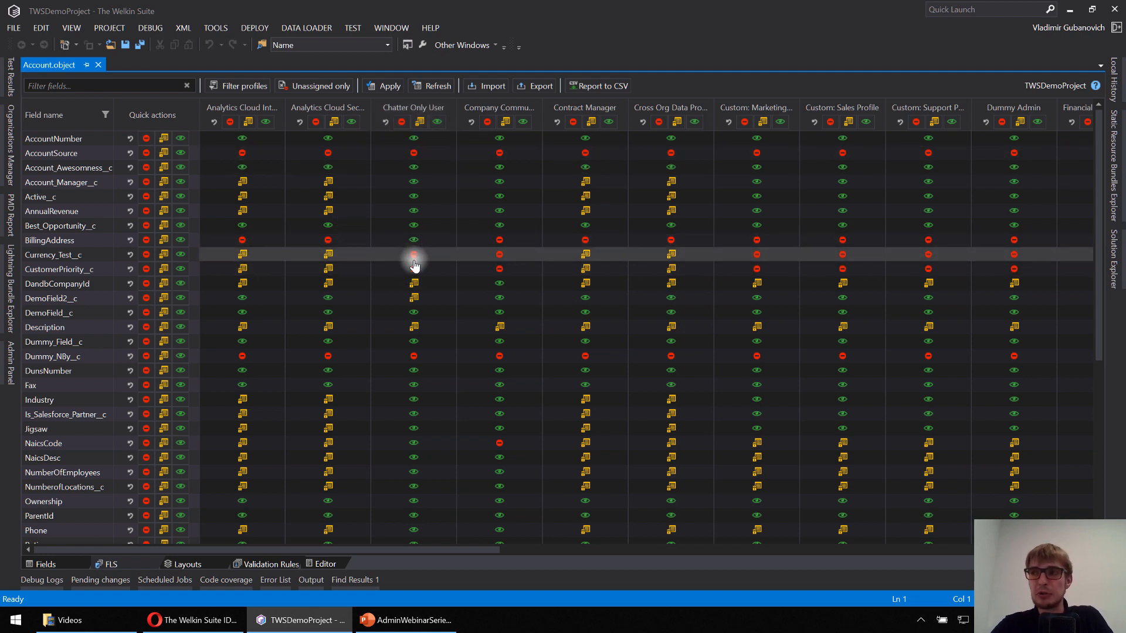
Step: Make Best_Opportunity__c read-only for Chatter Only User, and AnnualRevenue and Account_Awesomness__c read-only for Company Communities User
{"action": "left_click", "coordinate": [433, 229]}
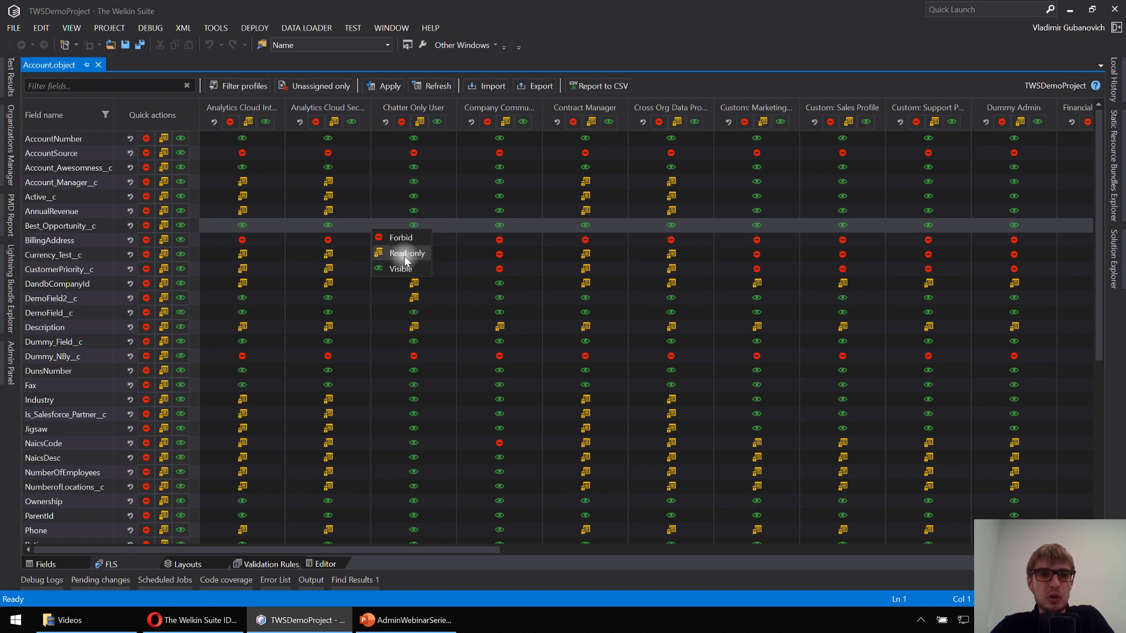
{"action": "left_click", "coordinate": [444, 229]}
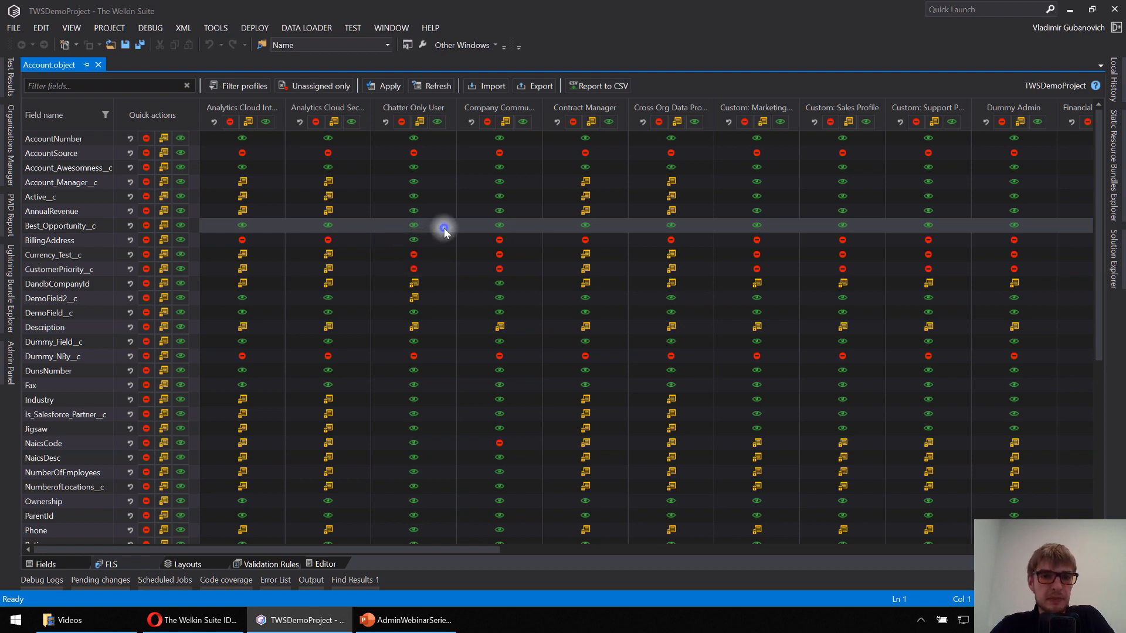
{"action": "left_click", "coordinate": [414, 230]}
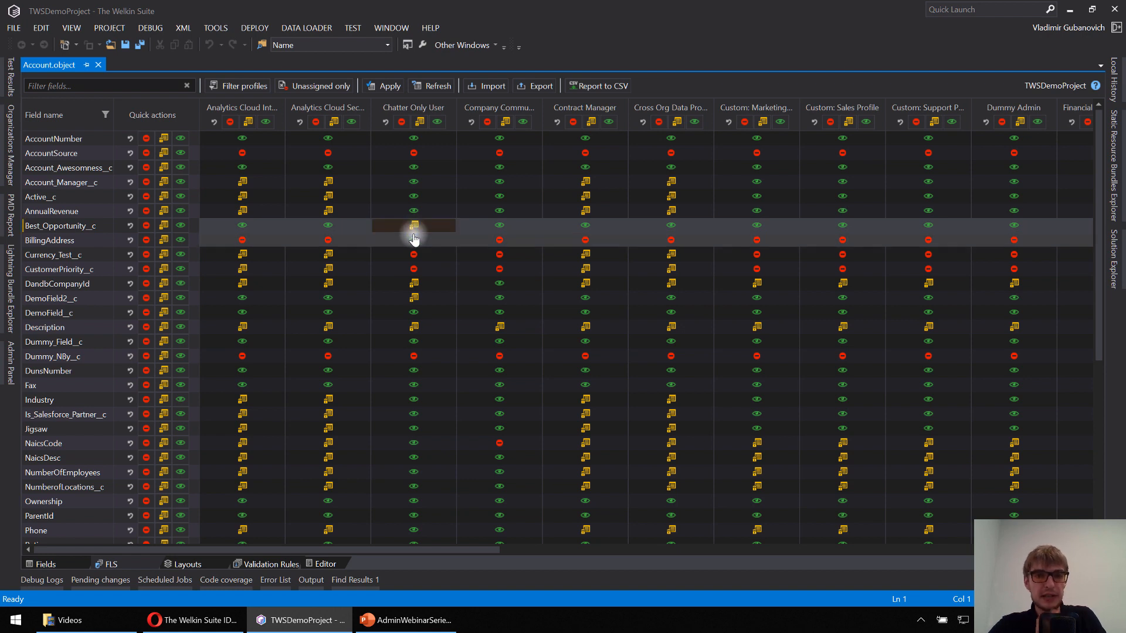
{"action": "left_click", "coordinate": [499, 214]}
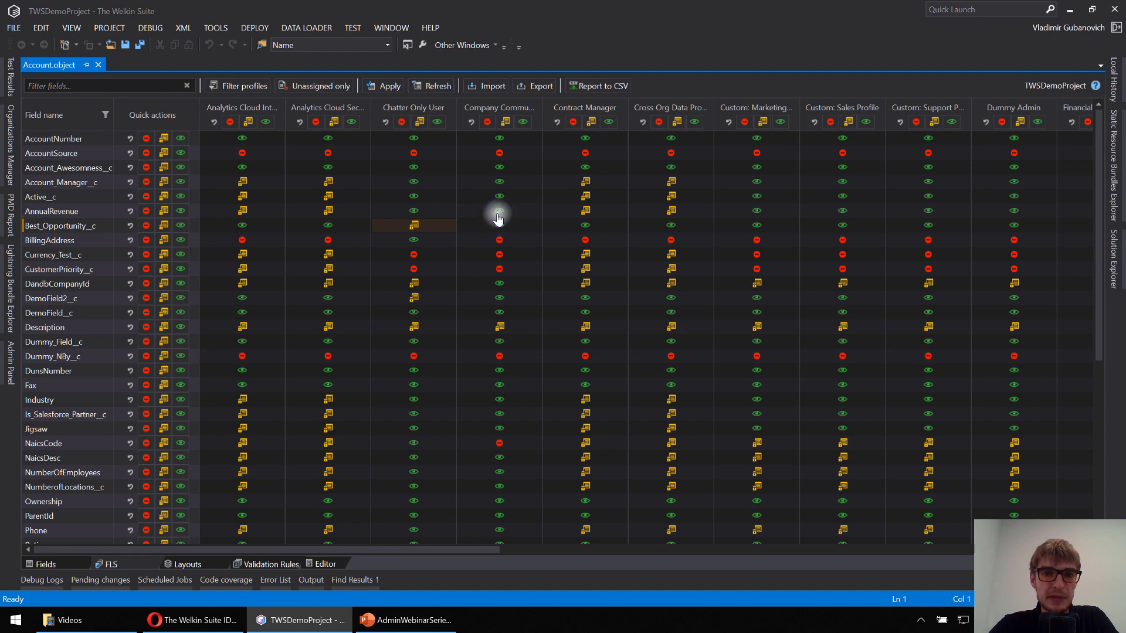
{"action": "left_click", "coordinate": [499, 168]}
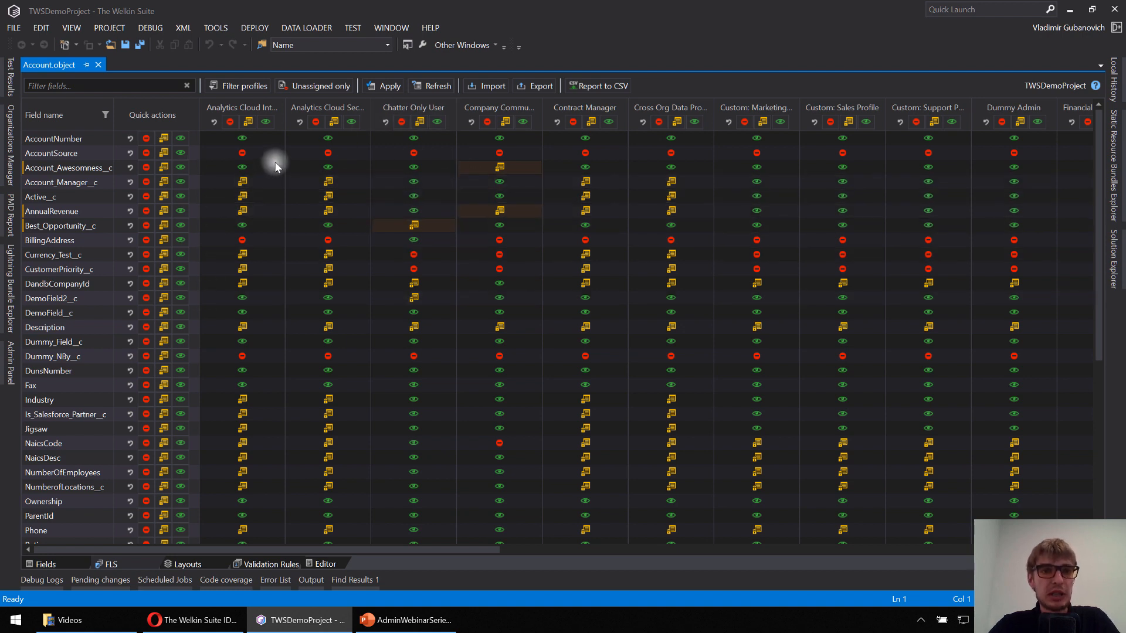
Step: Forbid AccountNumber, AccountSource, Account_Awesomness__c and Account_Manager__c for all profiles, and make AnnualRevenue and Currency_Test__c read-only for all
{"action": "left_click", "coordinate": [146, 139]}
{"action": "left_click", "coordinate": [149, 168]}
{"action": "left_click", "coordinate": [149, 183]}
{"action": "left_click", "coordinate": [160, 213]}
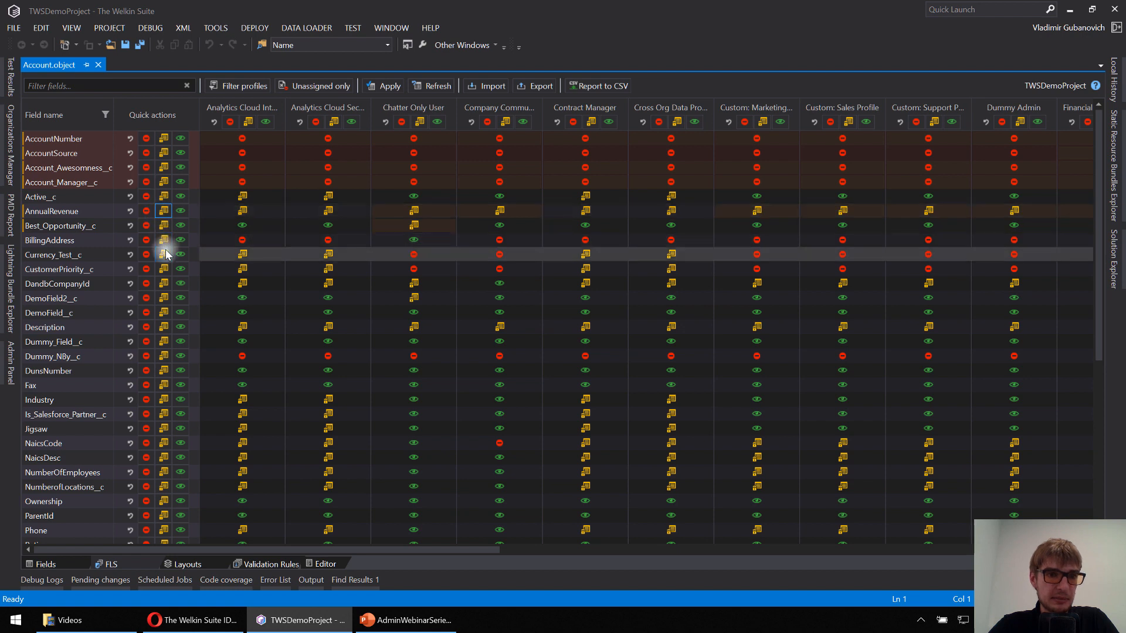
{"action": "left_click", "coordinate": [165, 256]}
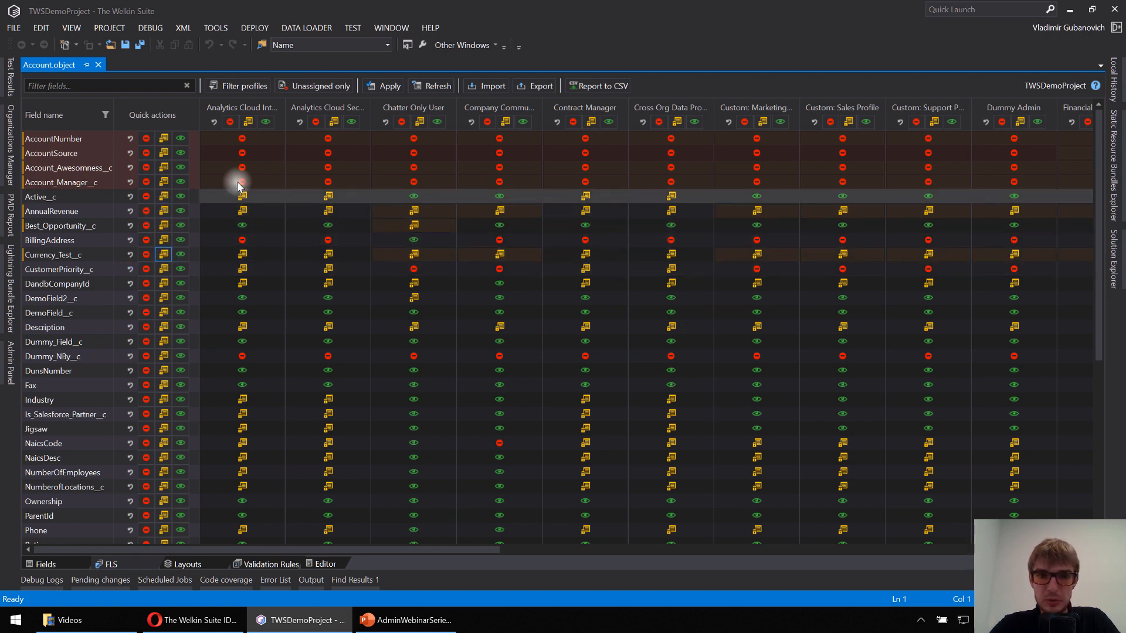
Step: Forbid all fields for the Analytics Cloud Integration User and Chatter Only User profiles, and make all fields read-only for Analytics Cloud Security User
{"action": "left_click", "coordinate": [228, 122]}
{"action": "left_click", "coordinate": [316, 121]}
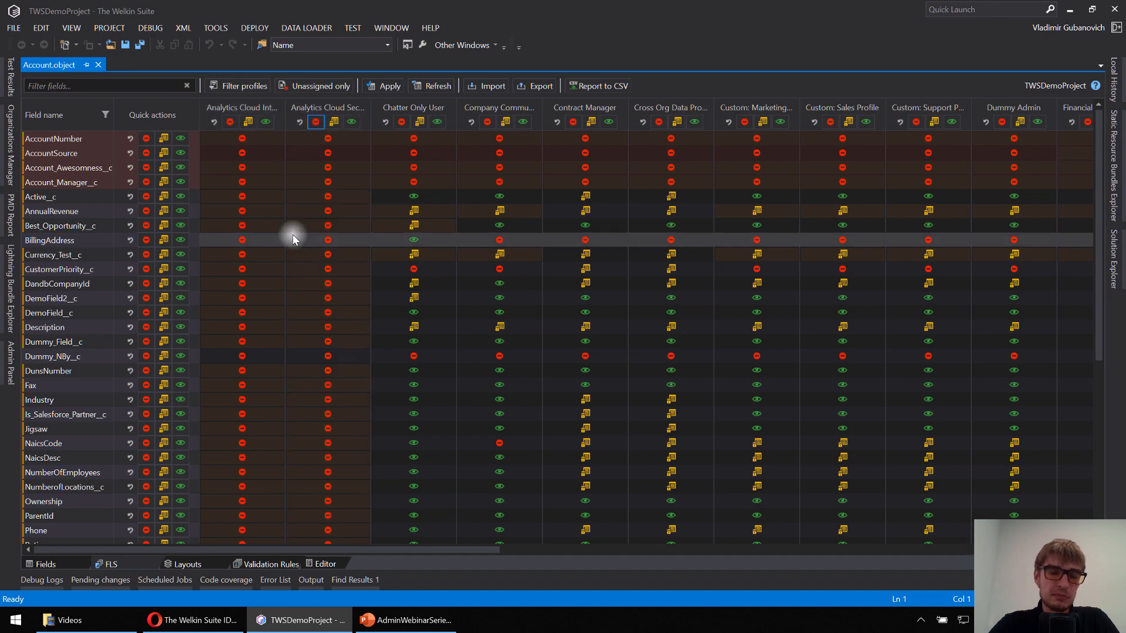
{"action": "left_click", "coordinate": [403, 122]}
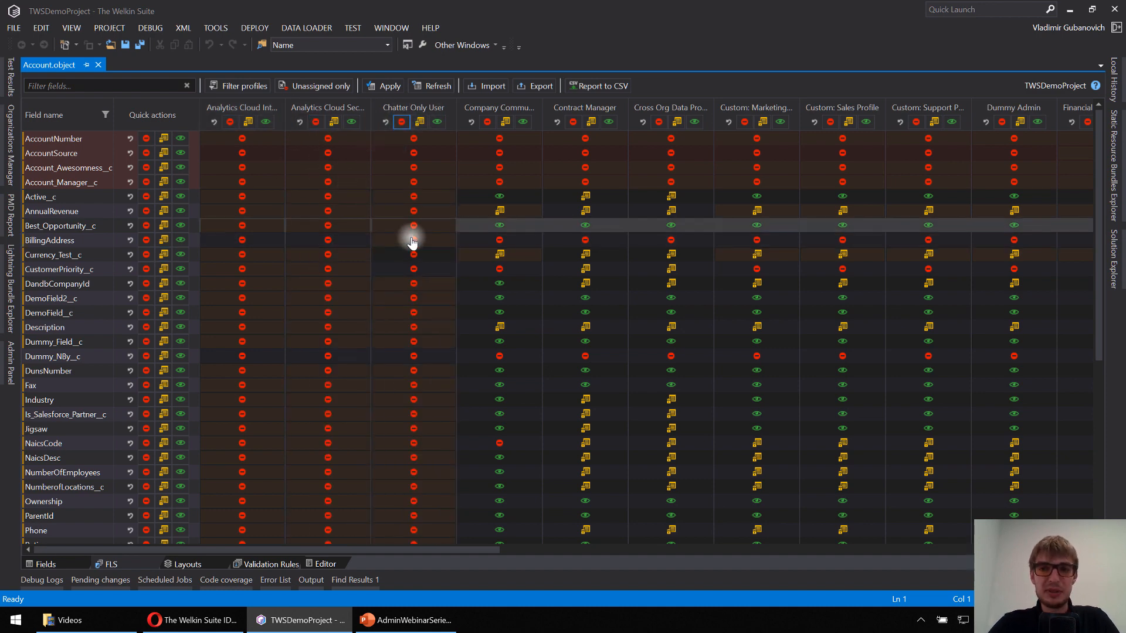
{"action": "scroll", "coordinate": [394, 258], "scroll_direction": "down", "scroll_amount": 1}
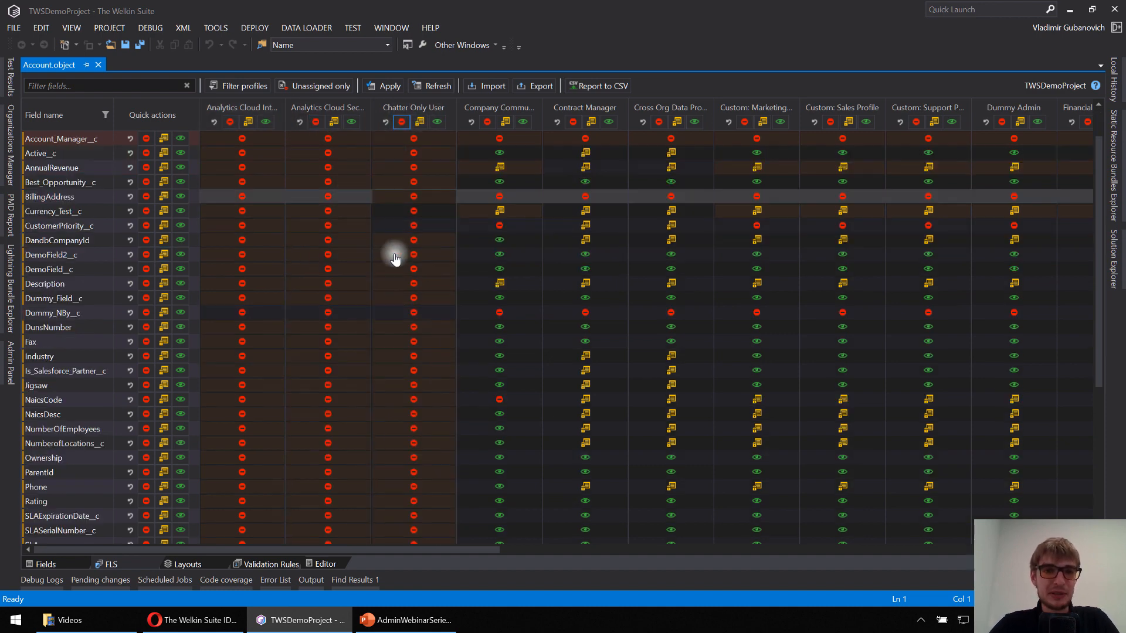
{"action": "left_click", "coordinate": [332, 122]}
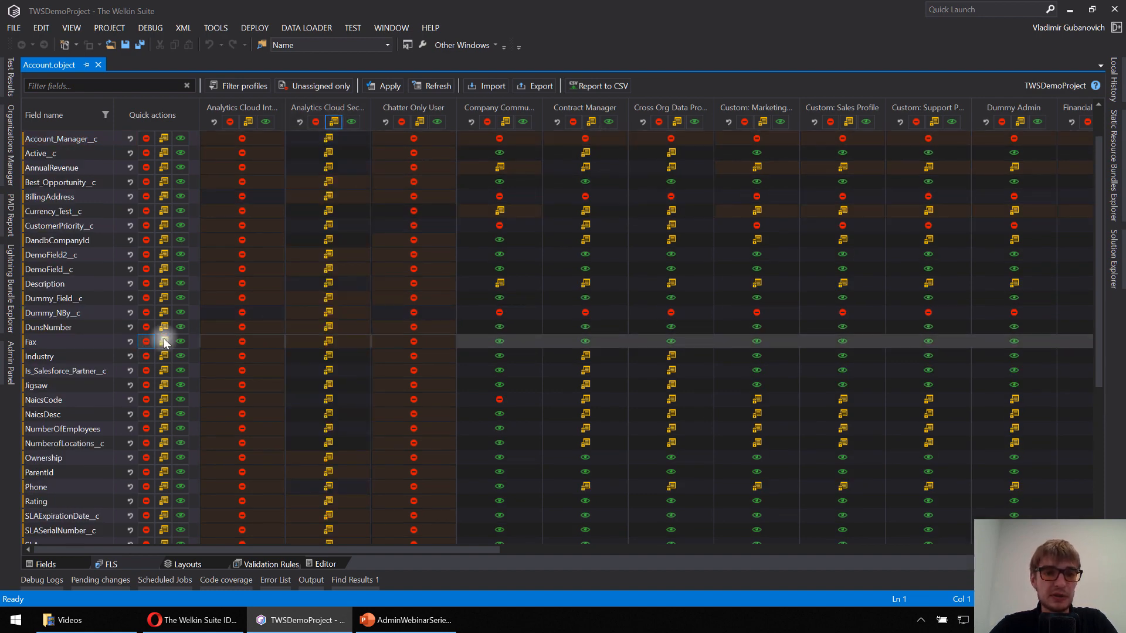
Step: Make BillingAddress visible for Analytics Cloud Integration User and Analytics Cloud Security User, and read-only for Chatter Only User
{"action": "left_click", "coordinate": [240, 200]}
{"action": "left_click", "coordinate": [331, 197]}
{"action": "left_click", "coordinate": [327, 198]}
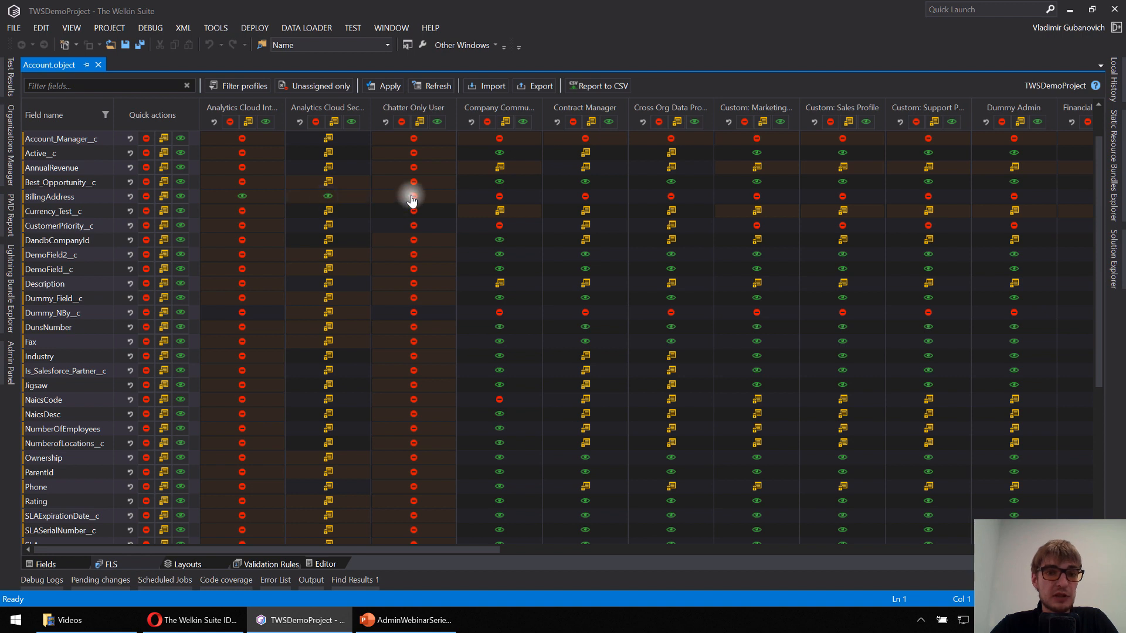
{"action": "left_click", "coordinate": [412, 198]}
{"action": "left_click", "coordinate": [412, 200]}
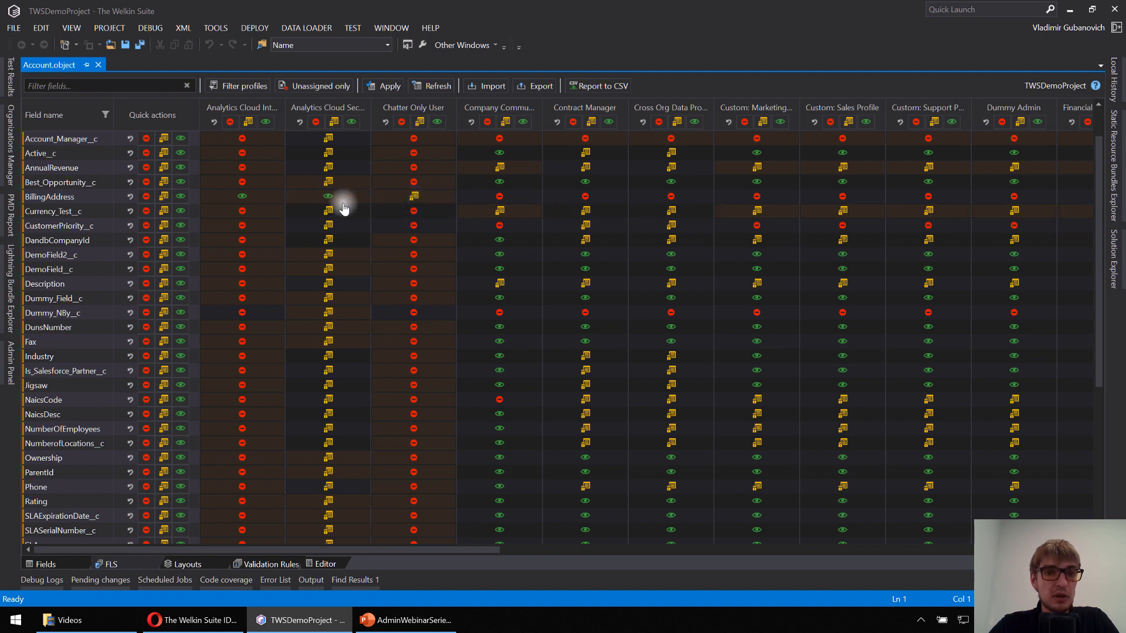
Step: Bulk apply the BillingAddress settings to Account_Awesomness__c, Account_Manager__c, Active__c and Best_Opportunity__c
{"action": "right_click", "coordinate": [63, 200]}
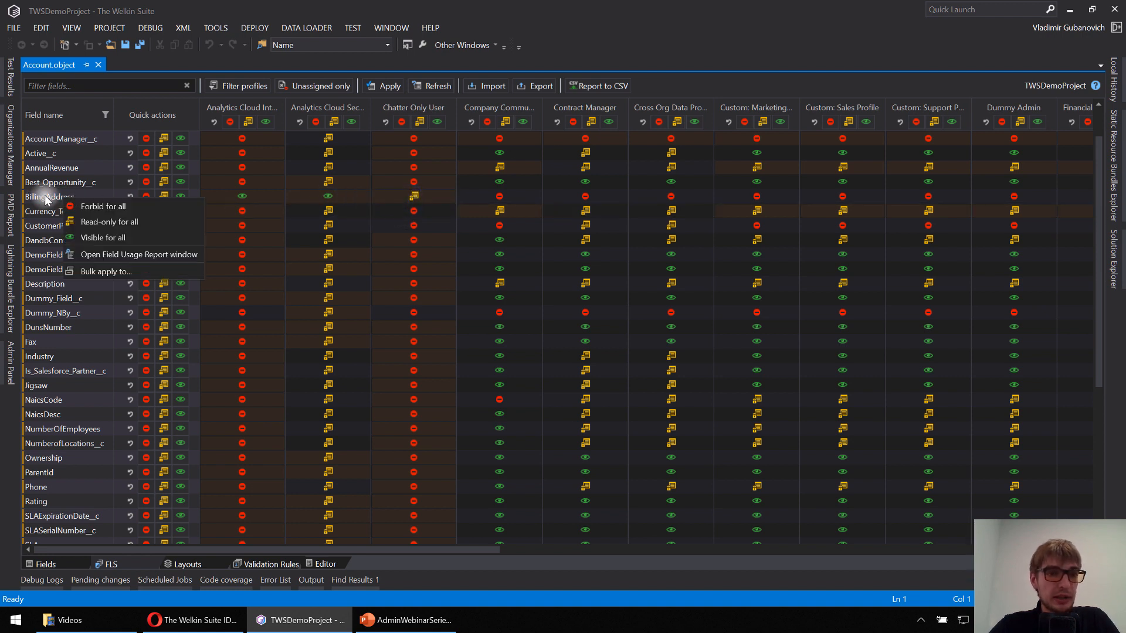
{"action": "left_click", "coordinate": [105, 274]}
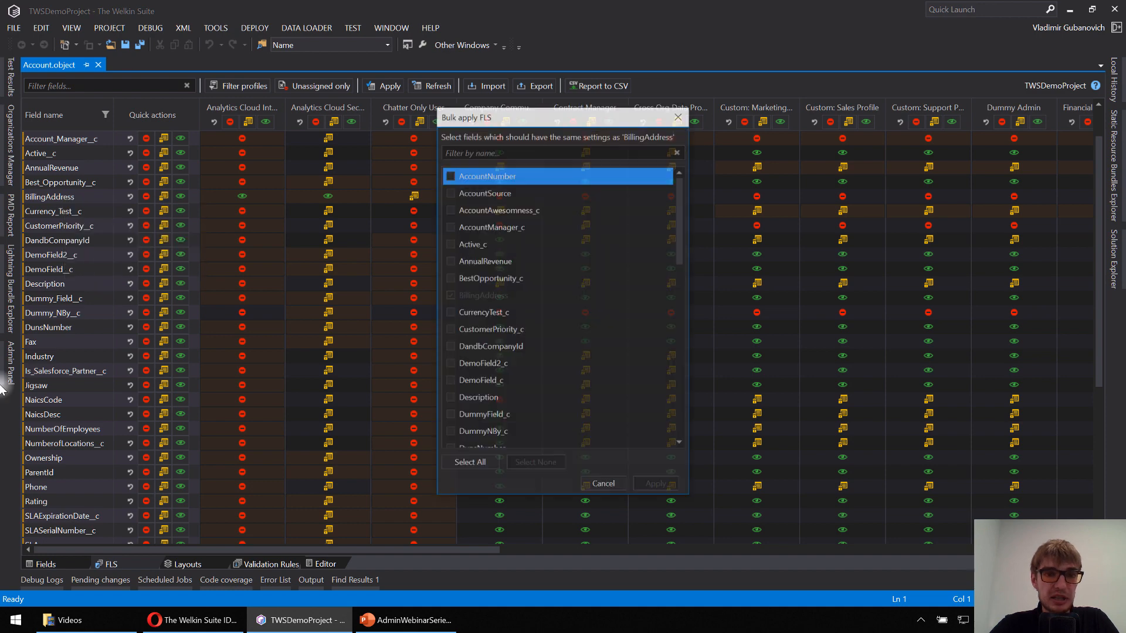
{"action": "left_click", "coordinate": [450, 244]}
{"action": "left_click", "coordinate": [450, 227]}
{"action": "left_click", "coordinate": [450, 210]}
{"action": "left_click", "coordinate": [450, 278]}
{"action": "left_click", "coordinate": [654, 485]}
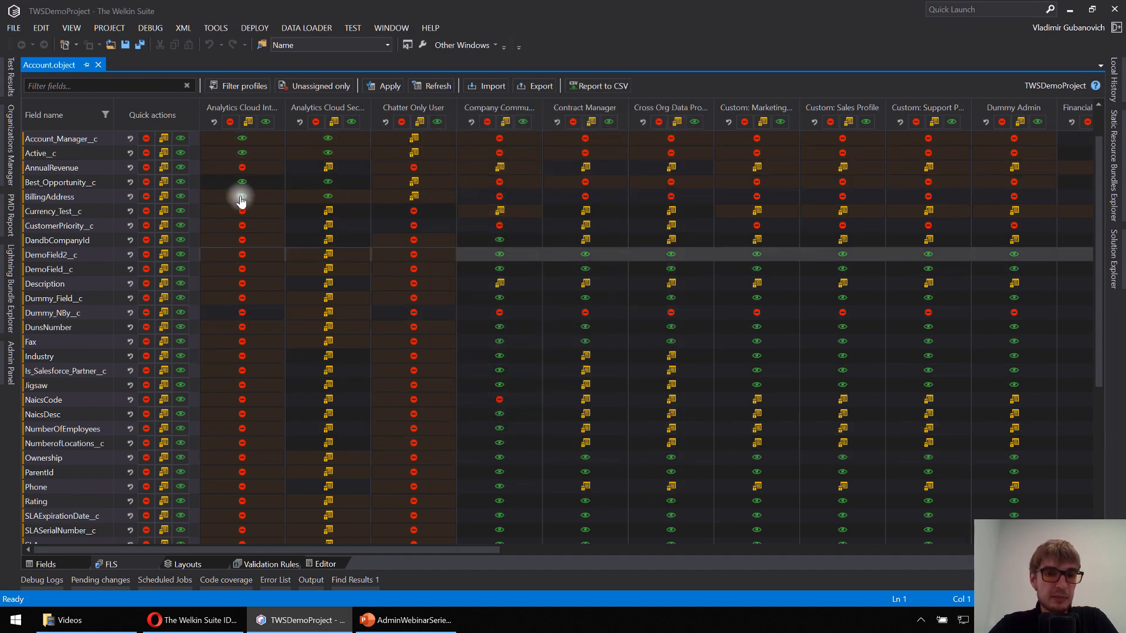
Step: Bulk apply the Analytics Cloud Integration User settings to Chatter Only User, Contract Manager, Cross Org Data Proxy User and Custom: Sales Profile
{"action": "right_click", "coordinate": [250, 108]}
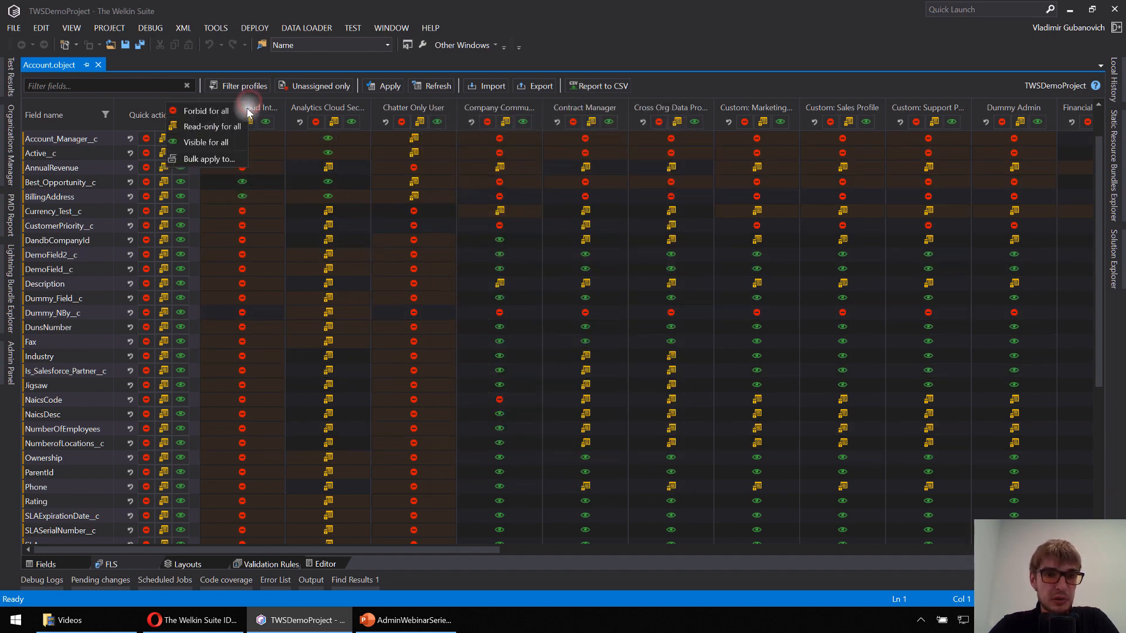
{"action": "left_click", "coordinate": [205, 163]}
{"action": "left_click", "coordinate": [451, 255]}
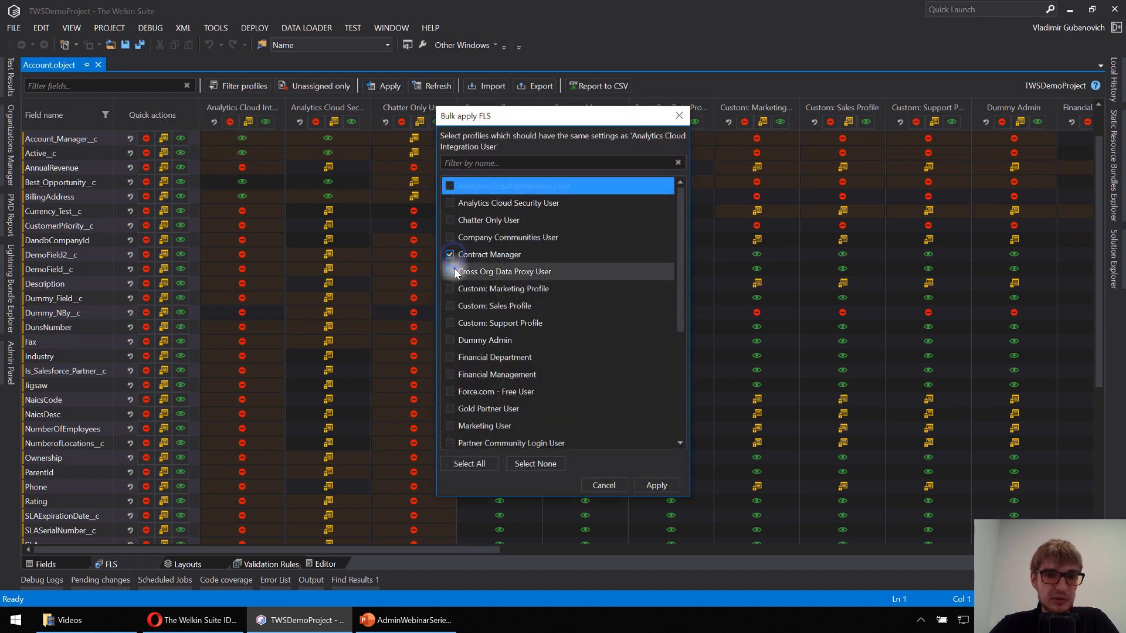
{"action": "left_click", "coordinate": [455, 272]}
{"action": "left_click", "coordinate": [451, 305]}
{"action": "left_click", "coordinate": [450, 220]}
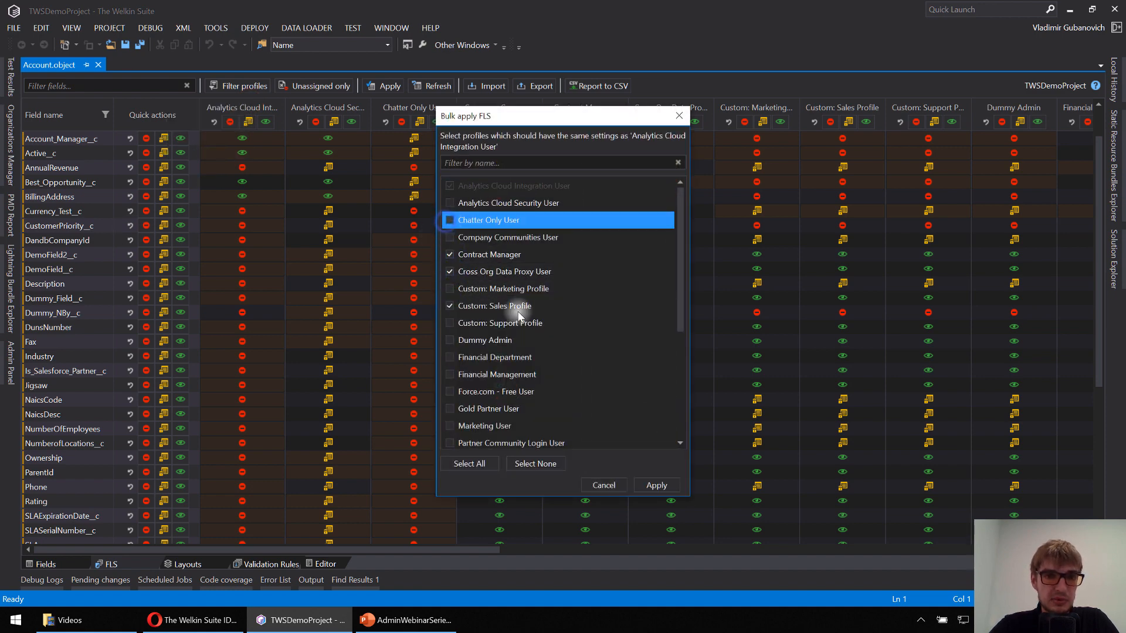
{"action": "left_click", "coordinate": [656, 485]}
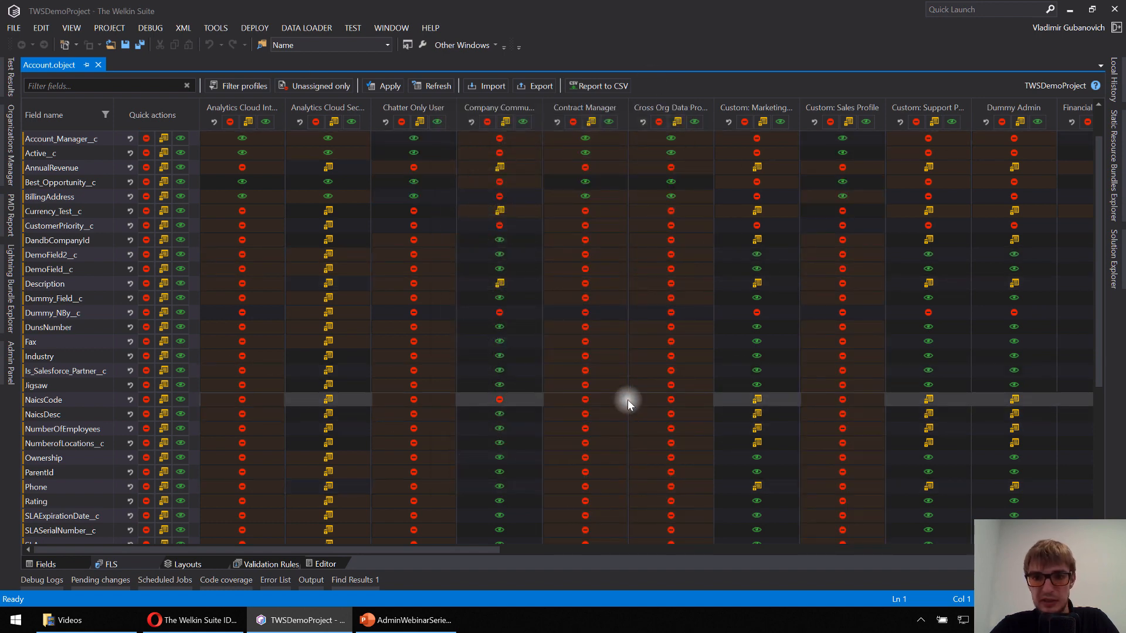
Step: Forbid Account_Manager__c, Active__c, AnnualRevenue, Best_Opportunity__c and BillingAddress for all profiles
{"action": "left_click_drag", "start_coordinate": [417, 548], "coordinate": [364, 548]}
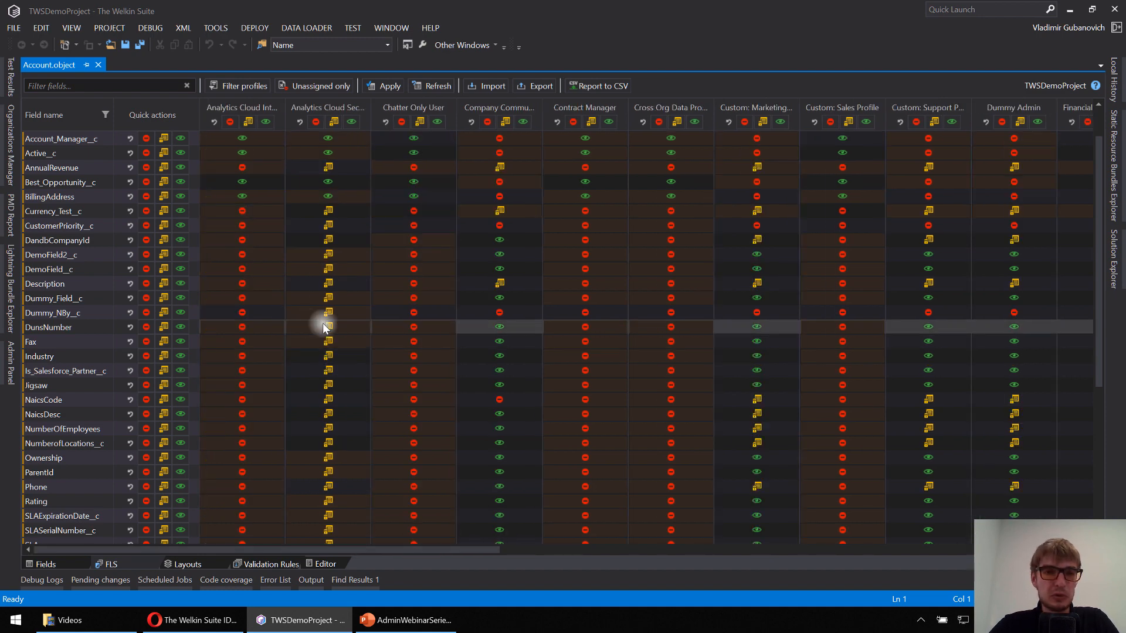
{"action": "scroll", "coordinate": [481, 389], "scroll_direction": "down", "scroll_amount": 1}
{"action": "scroll", "coordinate": [481, 389], "scroll_direction": "down", "scroll_amount": 3}
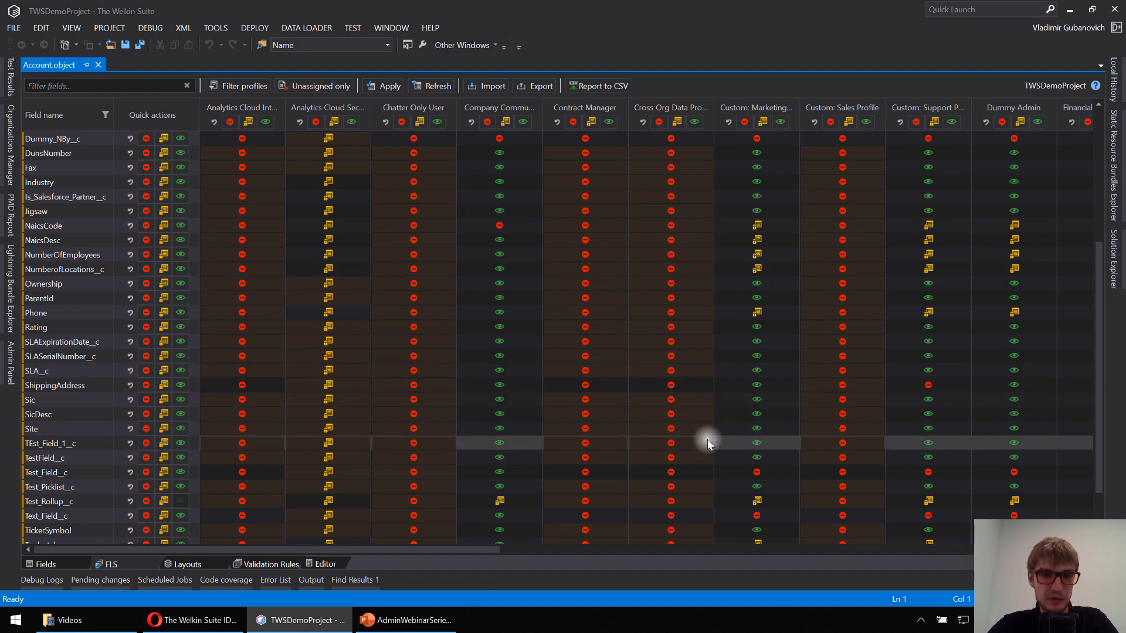
{"action": "scroll", "coordinate": [707, 439], "scroll_direction": "up", "scroll_amount": 4}
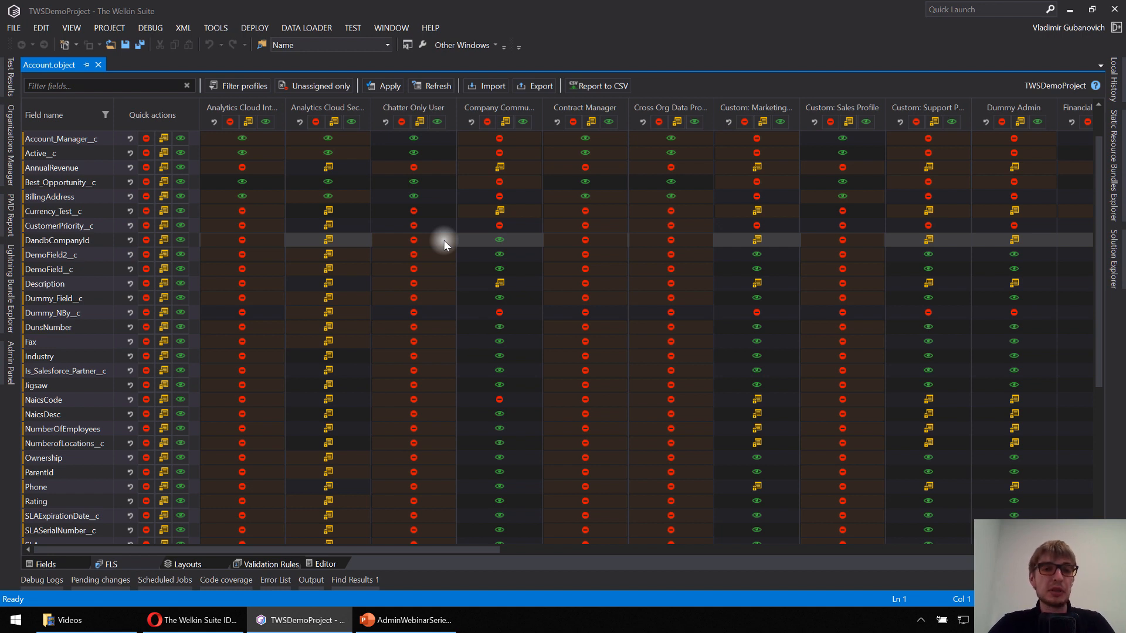
{"action": "left_click", "coordinate": [147, 139]}
{"action": "left_click", "coordinate": [146, 168]}
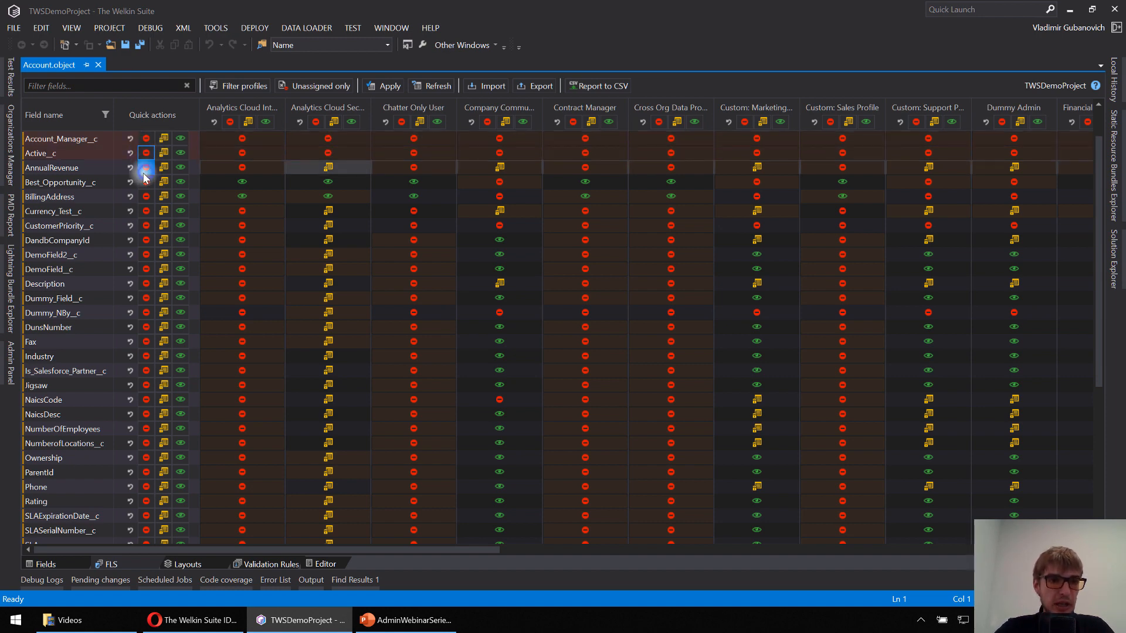
{"action": "left_click", "coordinate": [146, 182]}
{"action": "left_click", "coordinate": [146, 197]}
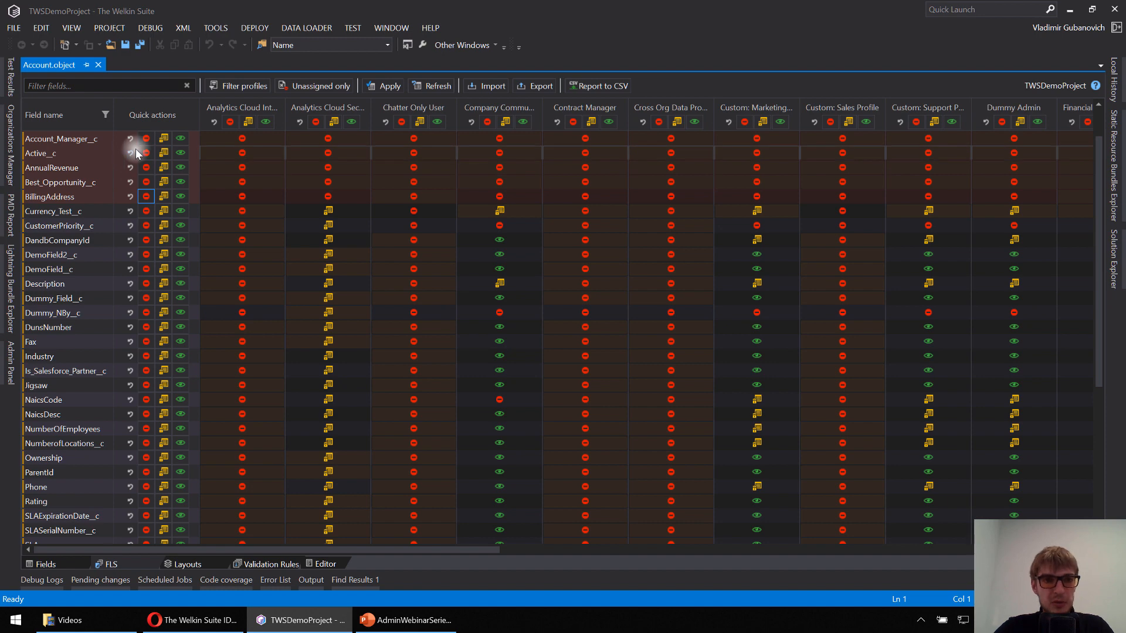
Step: Filter the field-level security grid to show only the profiles matching "Partner" and the Dummy Admin profile
{"action": "left_click", "coordinate": [231, 87]}
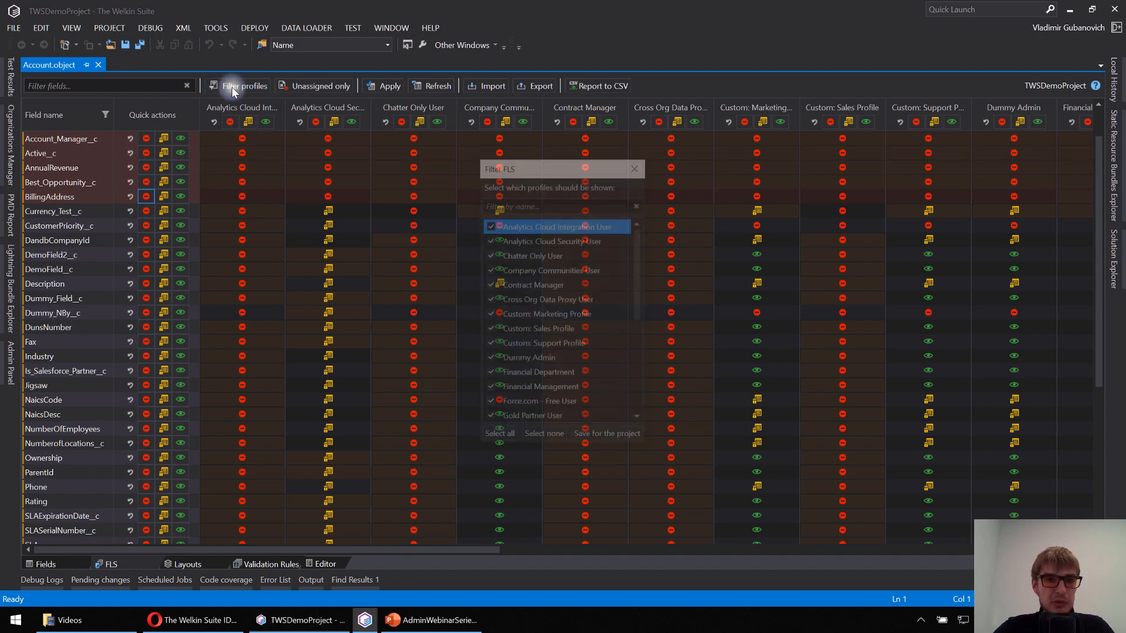
{"action": "left_click", "coordinate": [553, 440]}
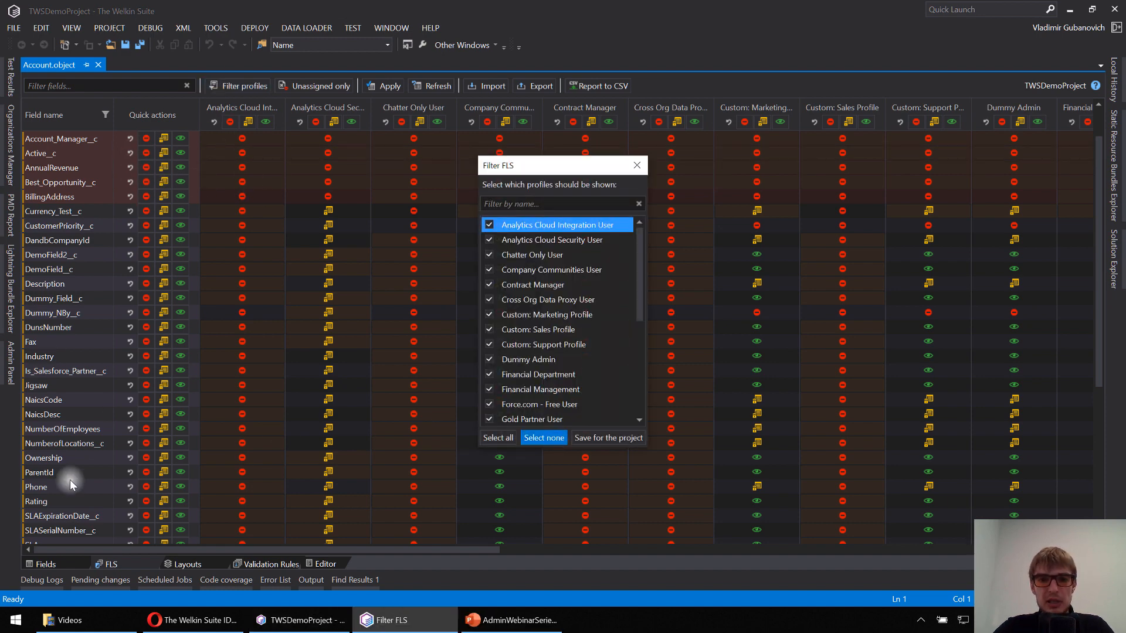
{"action": "left_click", "coordinate": [524, 202]}
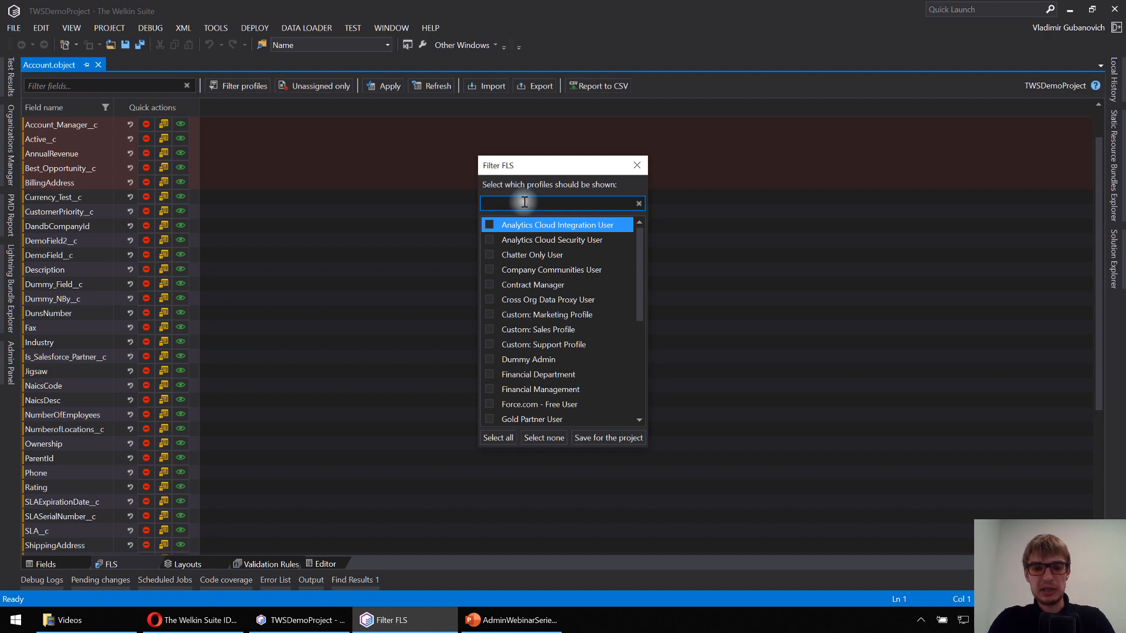
{"action": "type", "text": "Partner"}
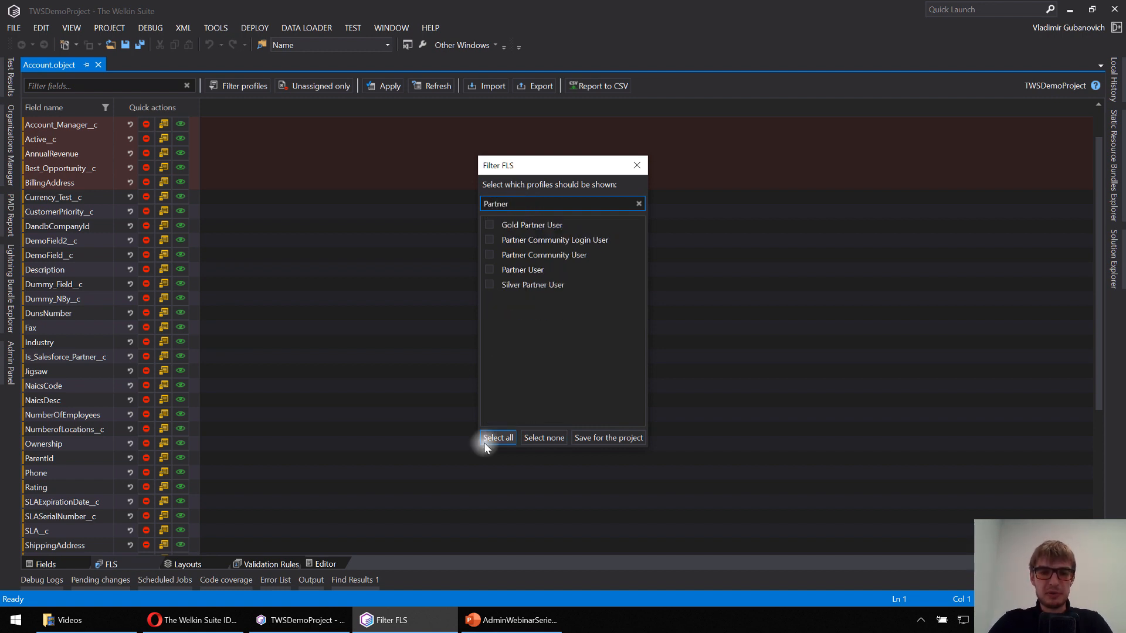
{"action": "left_click", "coordinate": [504, 440]}
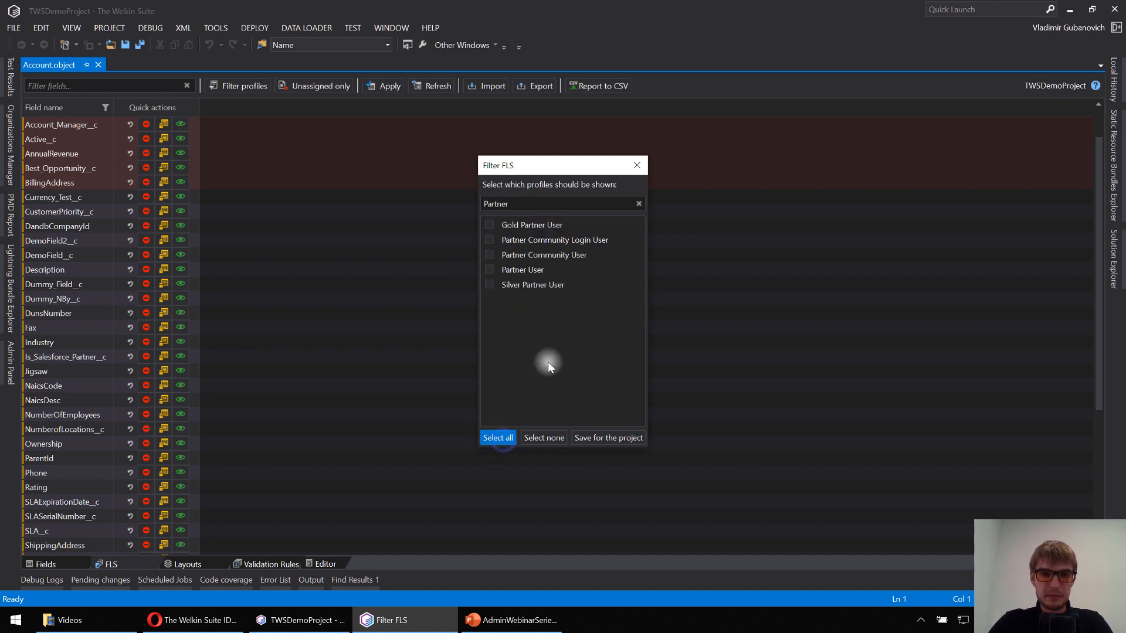
{"action": "left_click", "coordinate": [639, 203]}
{"action": "left_click", "coordinate": [489, 359]}
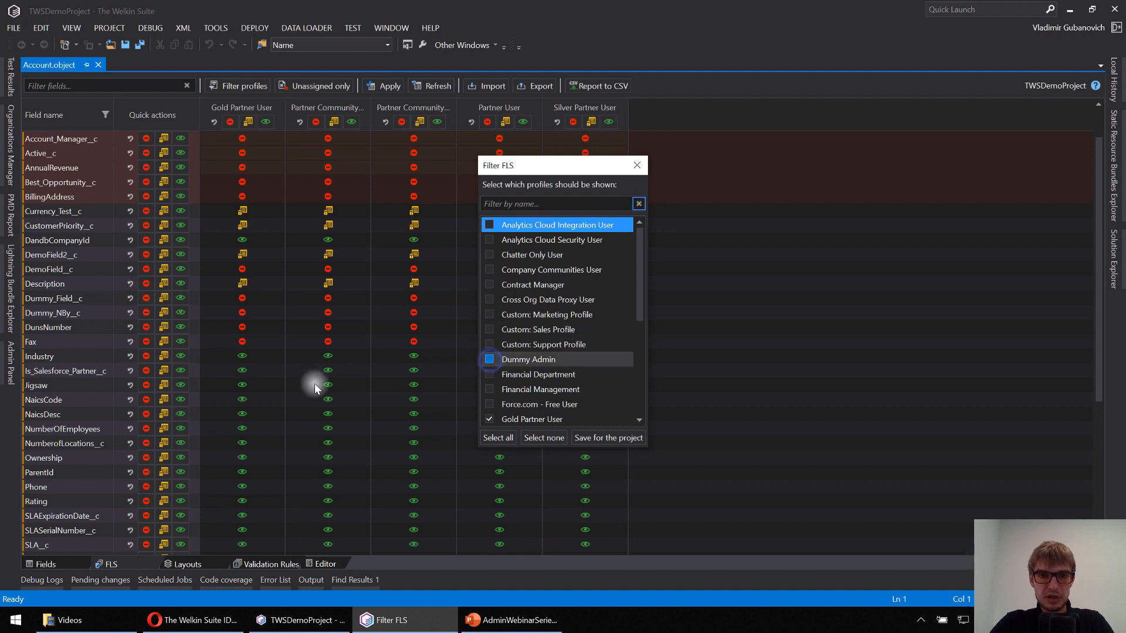
{"action": "left_click", "coordinate": [637, 165]}
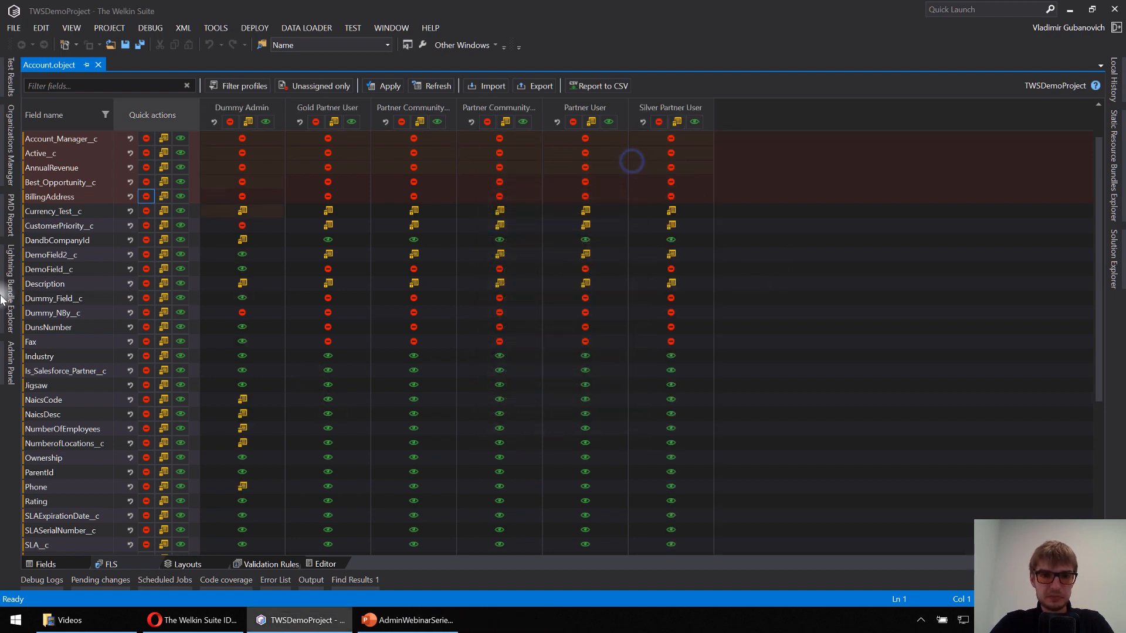
Step: Set Account_Manager__c, Active__c and BillingAddress to read-only, and AnnualRevenue and Best_Opportunity__c to visible, for all shown profiles
{"action": "left_click", "coordinate": [164, 139]}
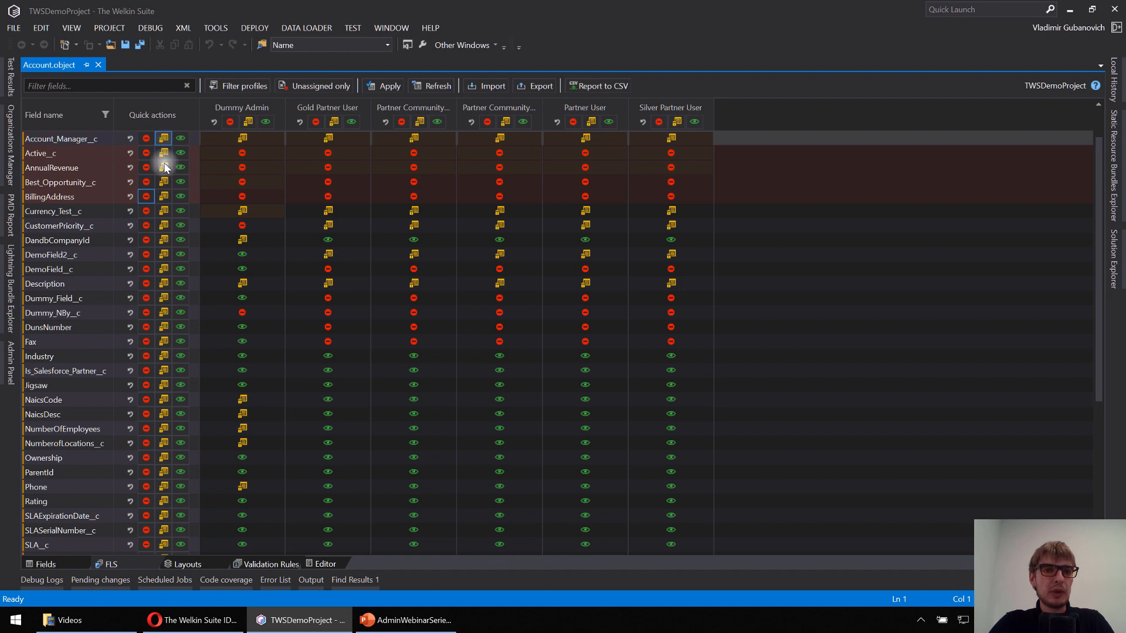
{"action": "left_click", "coordinate": [164, 153]}
{"action": "left_click", "coordinate": [179, 167]}
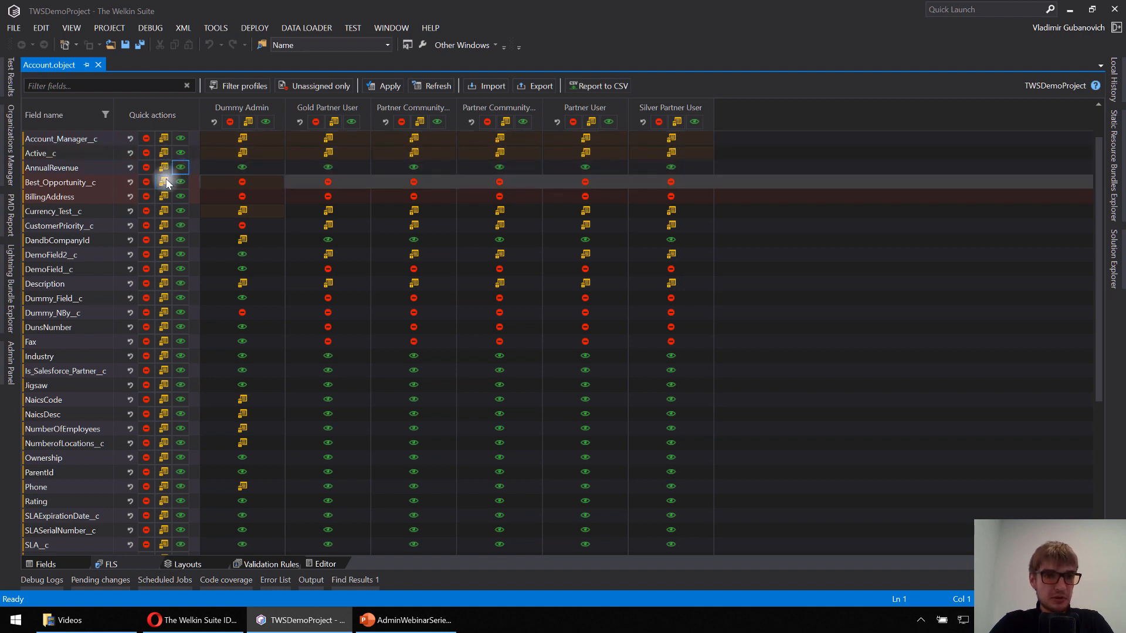
{"action": "left_click", "coordinate": [164, 196]}
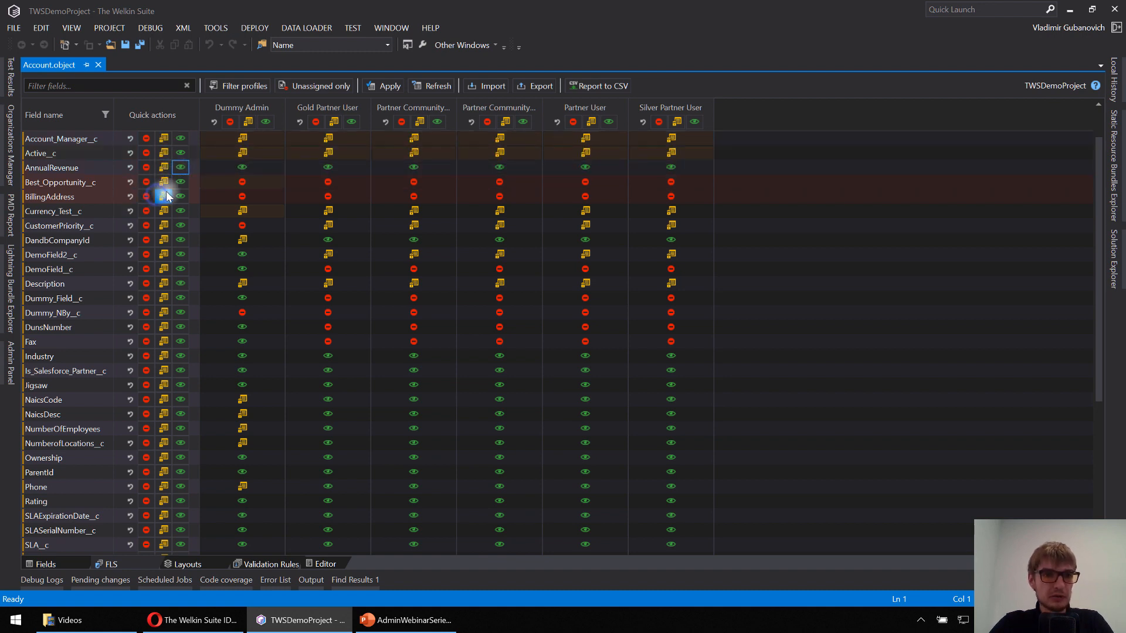
{"action": "left_click", "coordinate": [180, 182]}
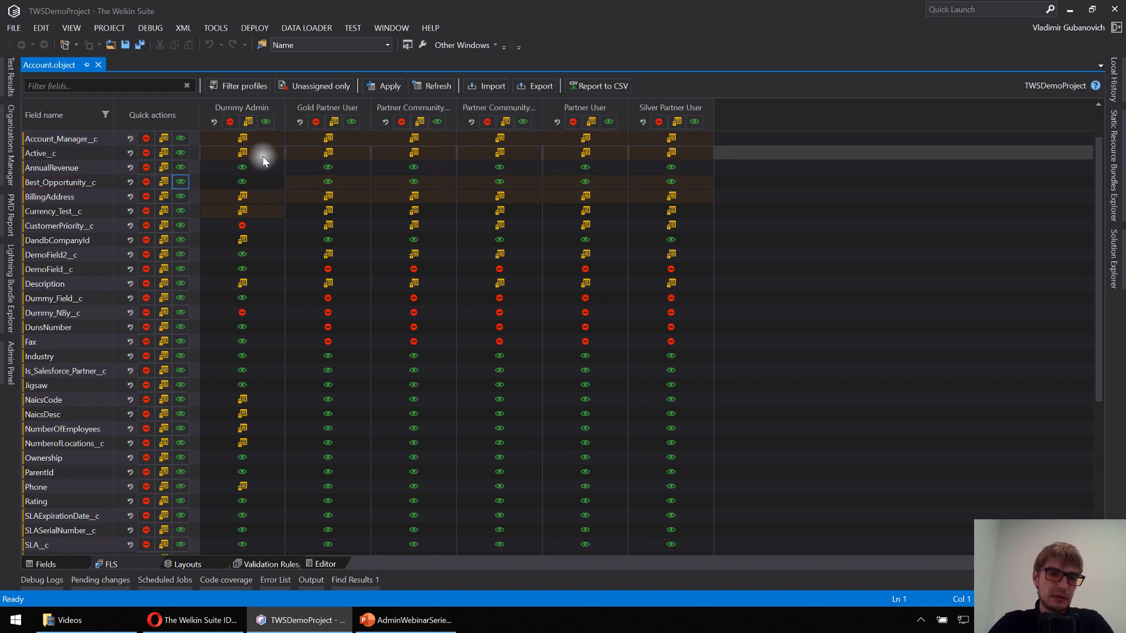
Step: Reset the profile filter so the field-level security grid shows all profiles
{"action": "left_click", "coordinate": [246, 88]}
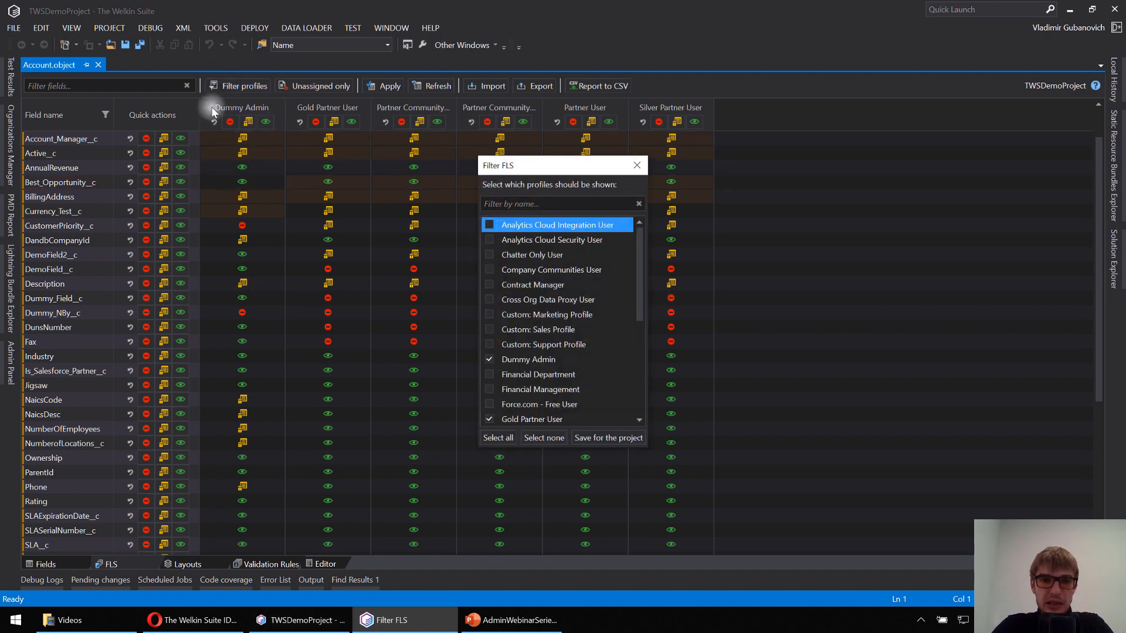
{"action": "left_click", "coordinate": [490, 439]}
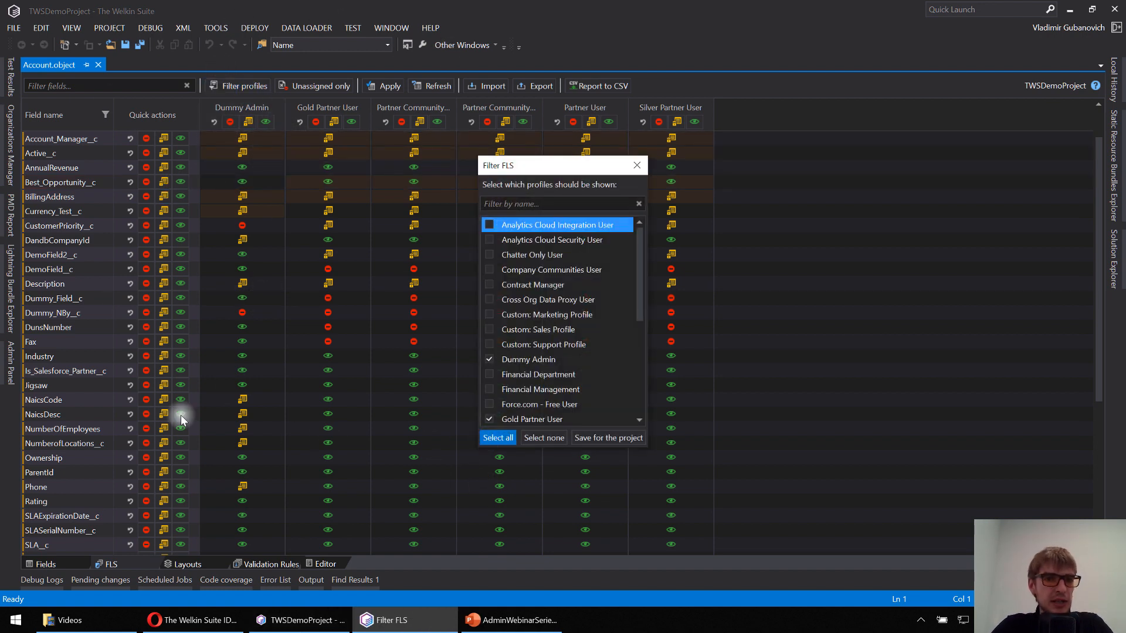
{"action": "left_click", "coordinate": [637, 166]}
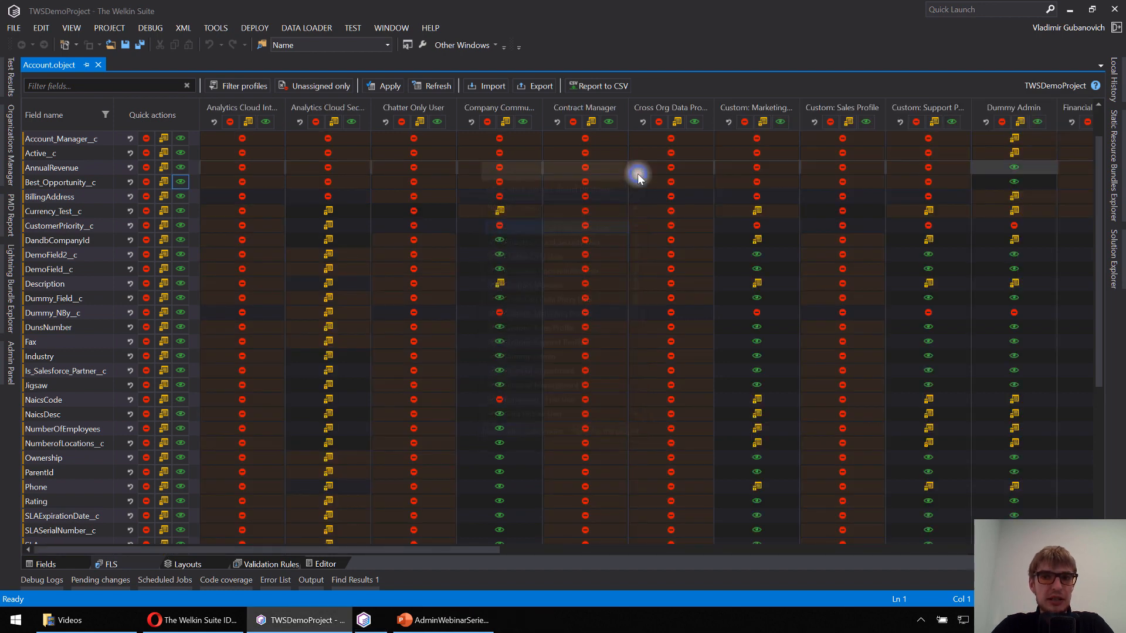
{"action": "left_click_drag", "start_coordinate": [387, 547], "coordinate": [678, 551]}
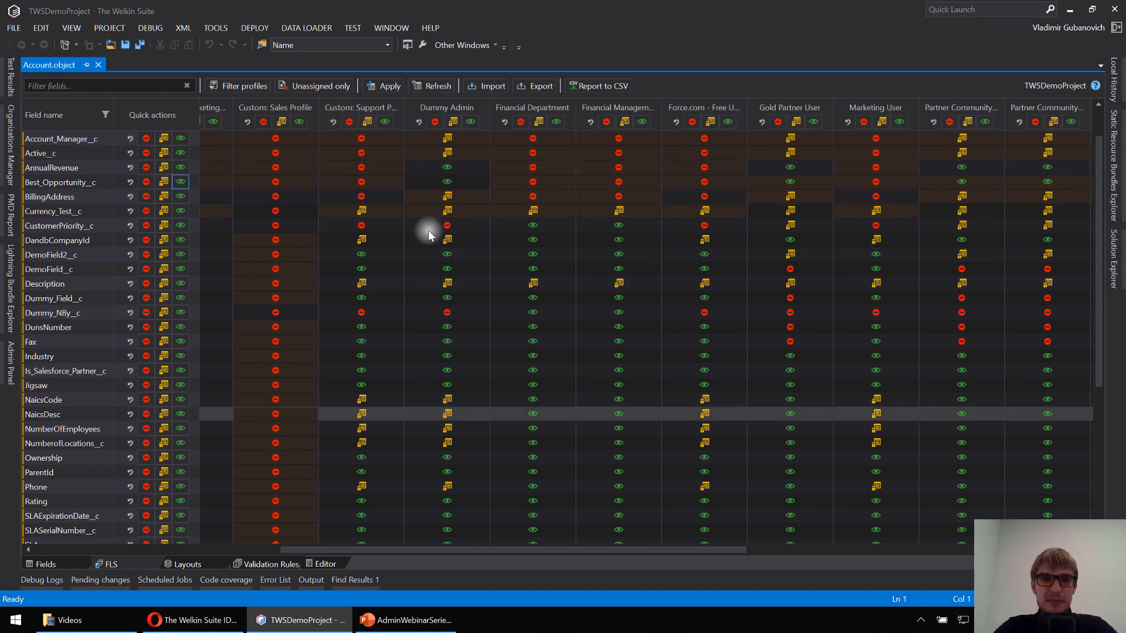
Step: Export the Account field-level security settings to the Videos folder as sources_Account_FLS.json
{"action": "left_click", "coordinate": [537, 86]}
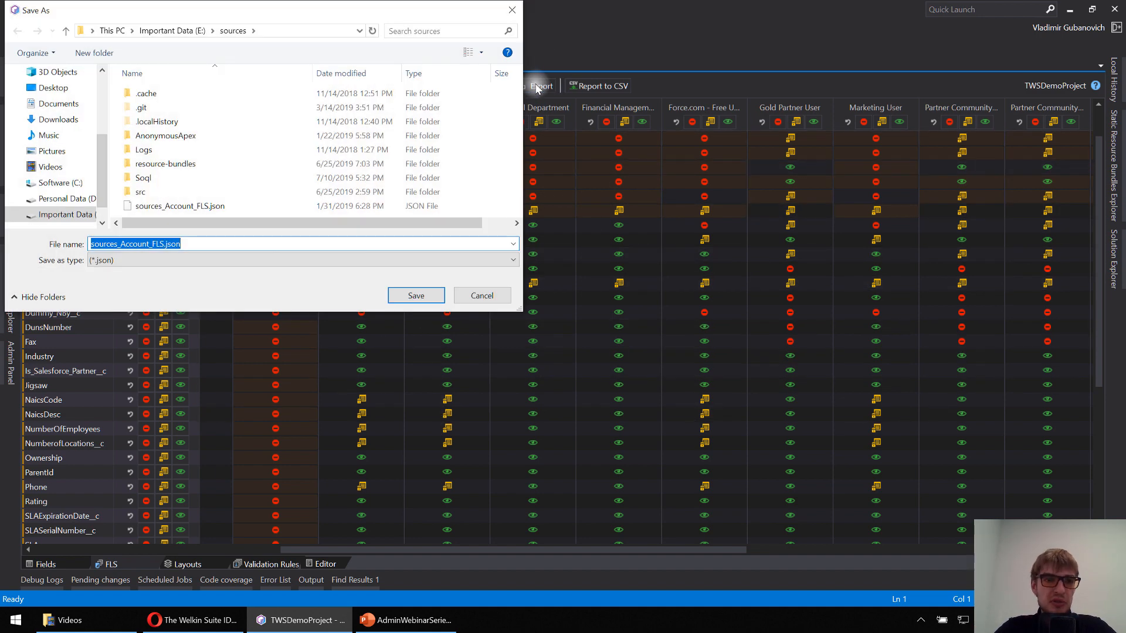
{"action": "left_click", "coordinate": [49, 167]}
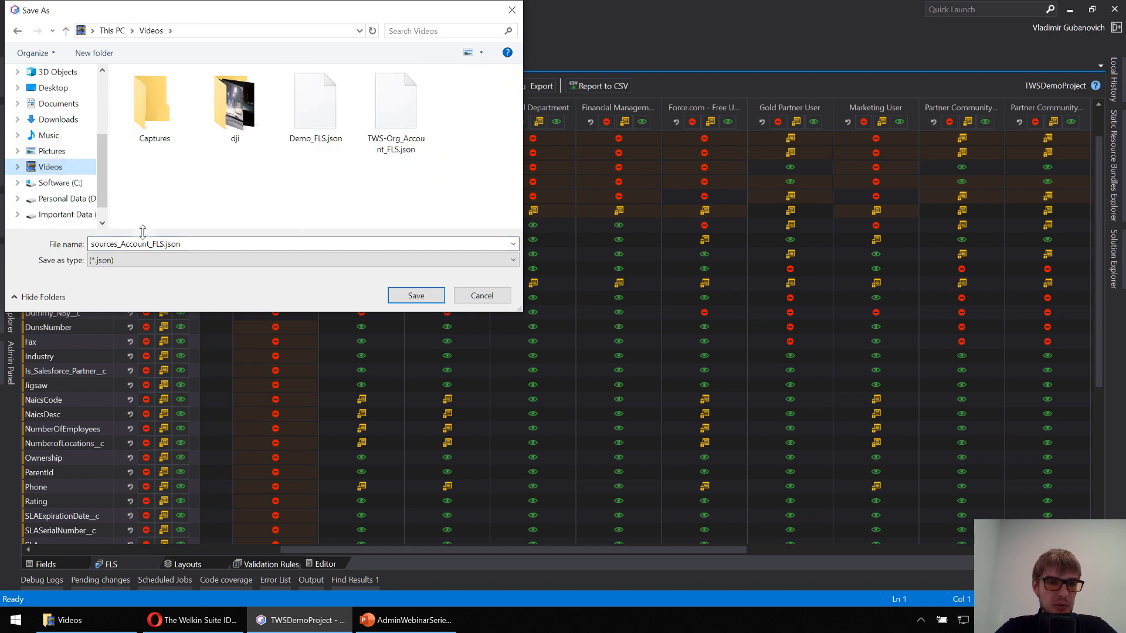
{"action": "left_click", "coordinate": [90, 246]}
{"action": "left_click", "coordinate": [162, 244]}
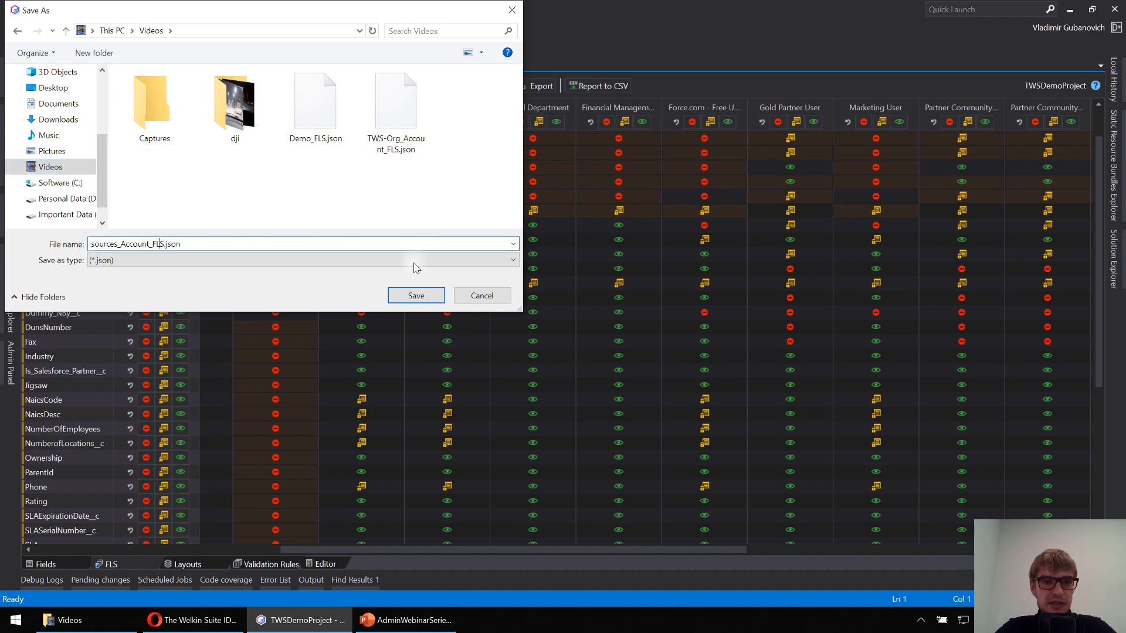
{"action": "left_click", "coordinate": [416, 296]}
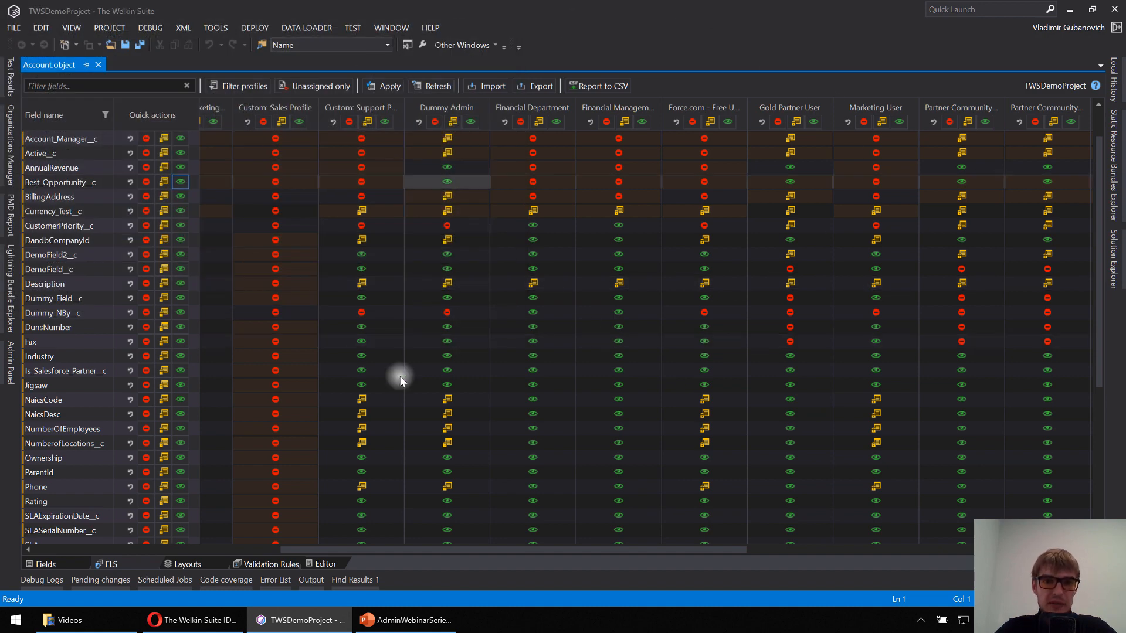
Step: Open the field-level security grid of Account.object from the TWS-Org project
{"action": "left_click", "coordinate": [1112, 264]}
{"action": "left_click", "coordinate": [923, 128]}
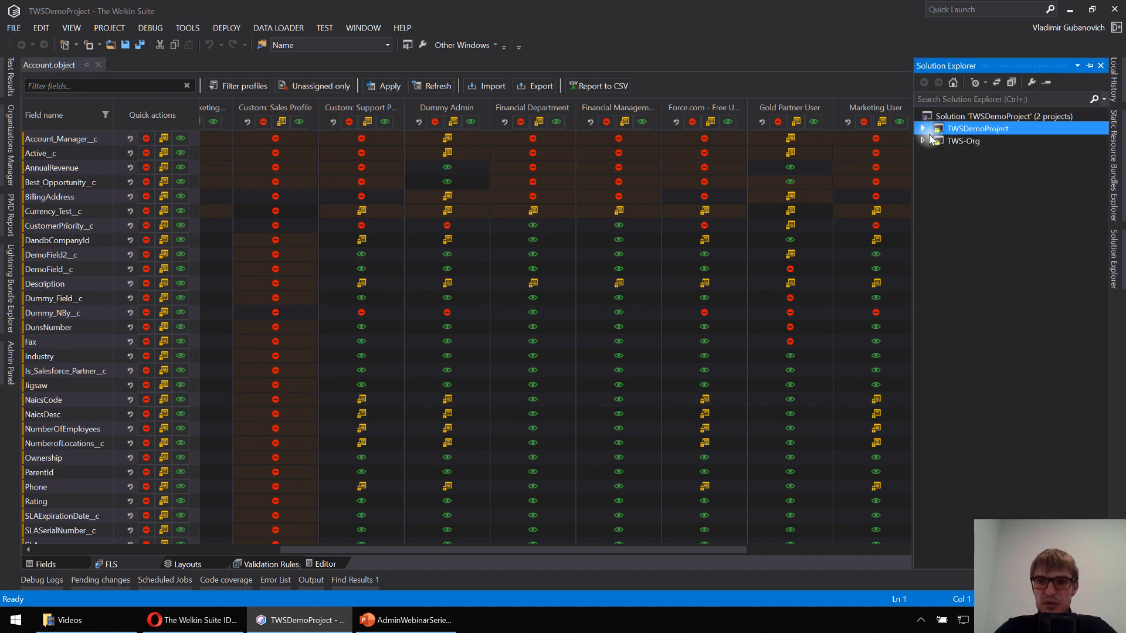
{"action": "left_click", "coordinate": [923, 140]}
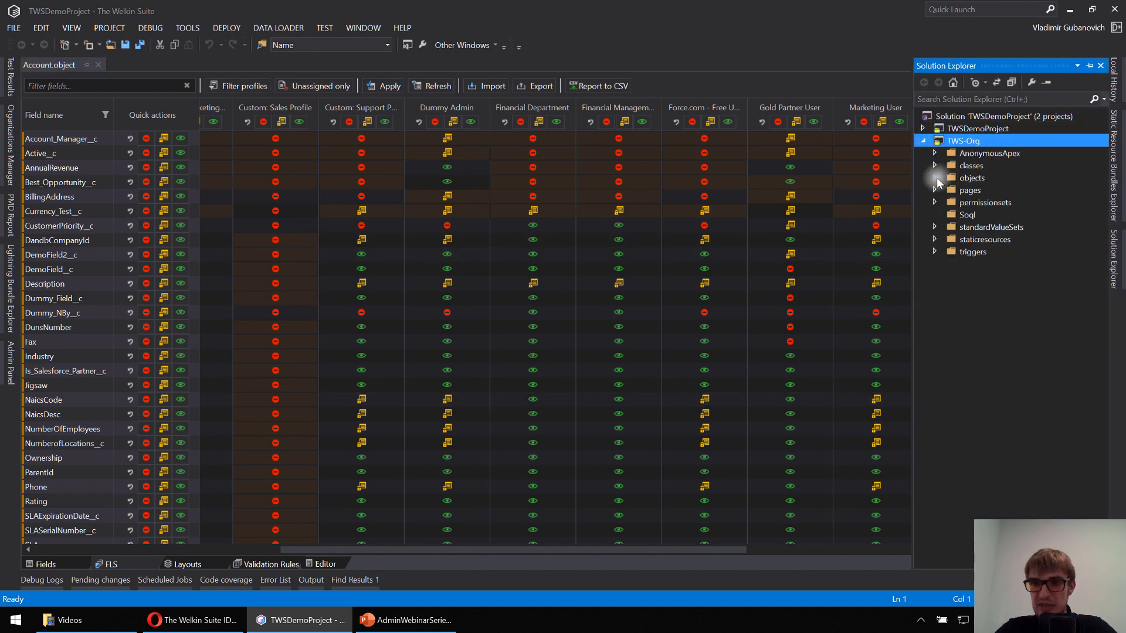
{"action": "left_click", "coordinate": [936, 177]}
{"action": "left_click", "coordinate": [984, 131]}
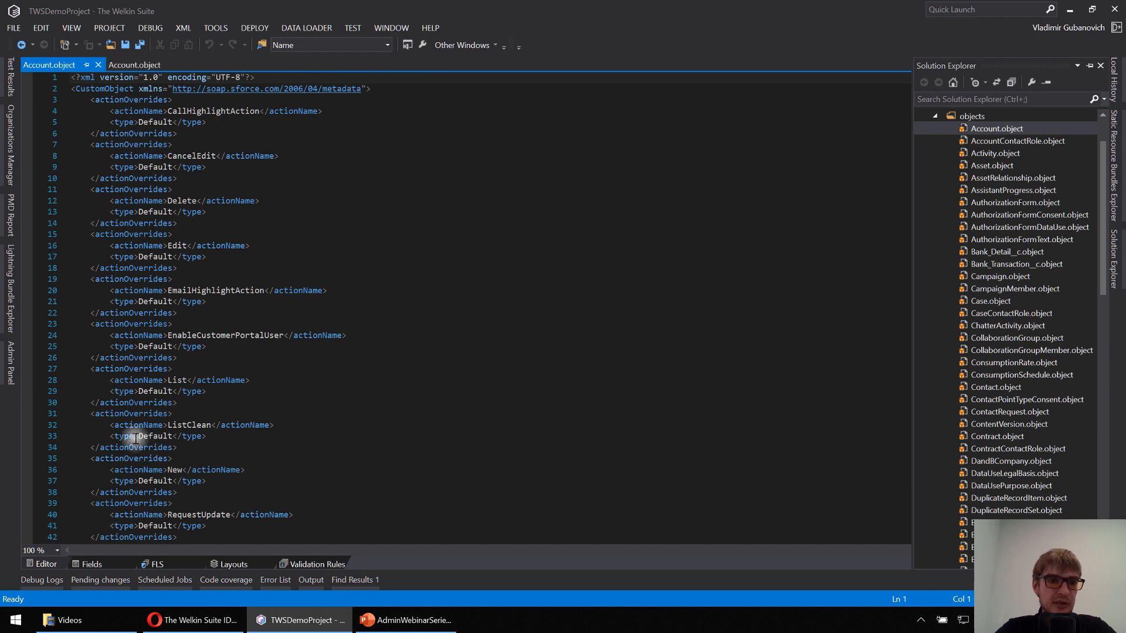
{"action": "left_click", "coordinate": [162, 564]}
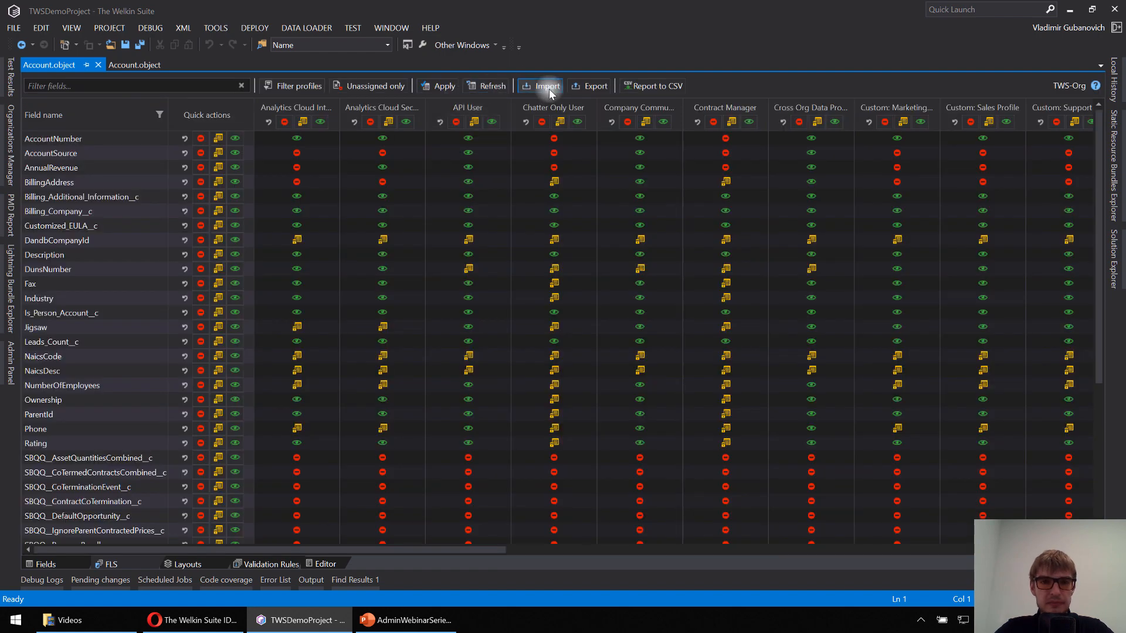
Step: Import sources_Account_FLS.json from the Videos folder into TWS-Org's Account field-level security
{"action": "left_click", "coordinate": [548, 88]}
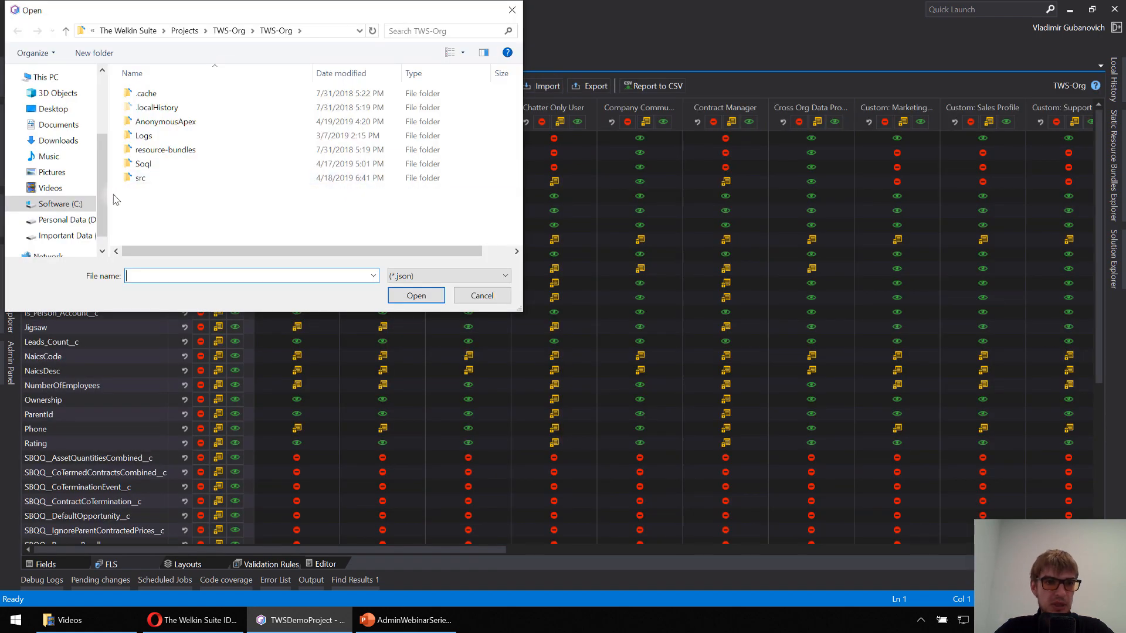
{"action": "left_click", "coordinate": [61, 187]}
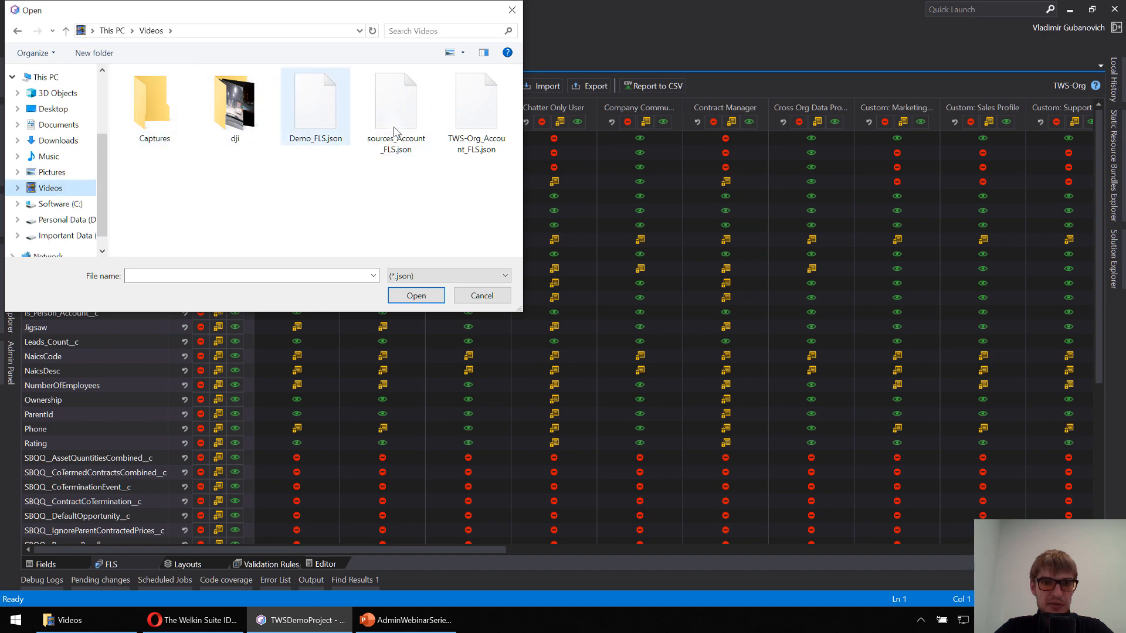
{"action": "double_click", "coordinate": [392, 138]}
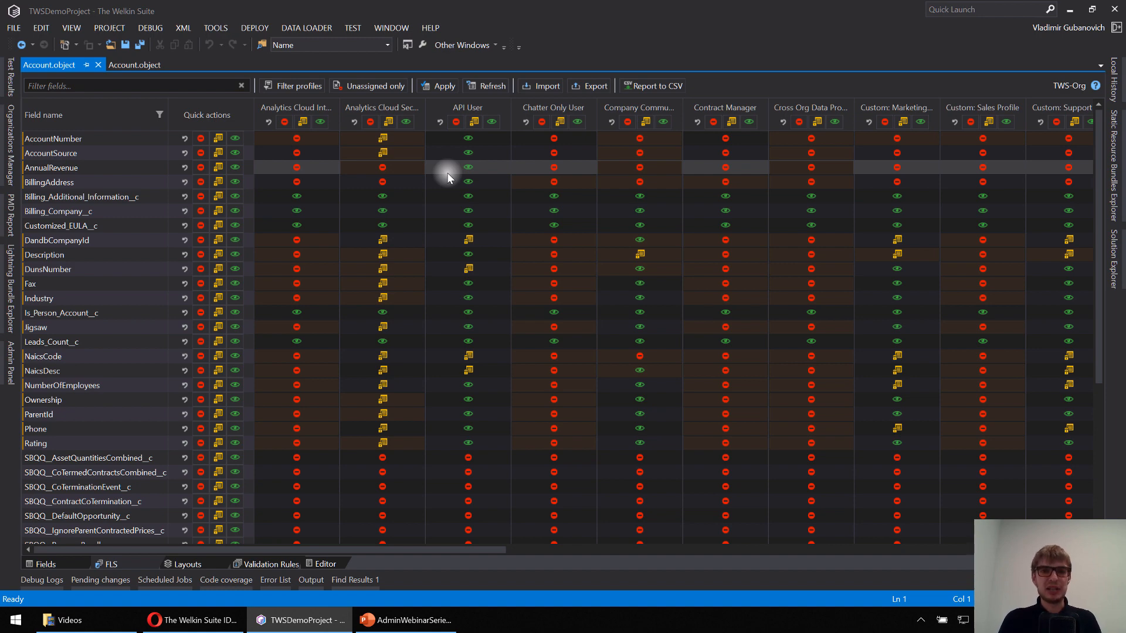
Step: Compare the Account field-level security grids of TWSDemoProject and TWS-Org, including the SBQQ fields in TWS-Org
{"action": "left_click", "coordinate": [139, 65]}
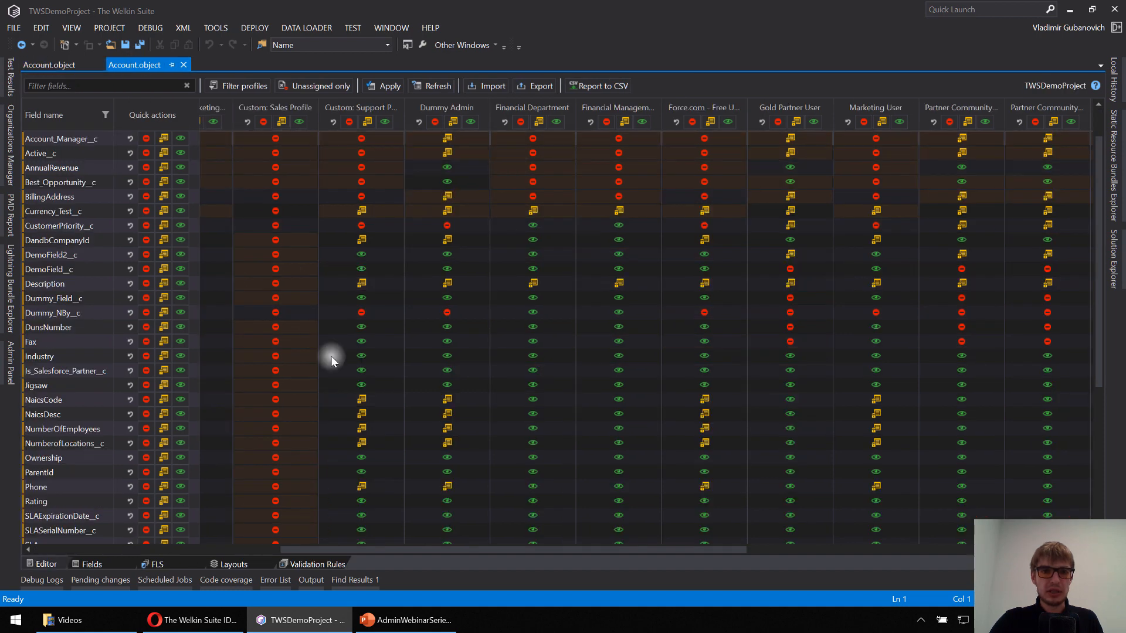
{"action": "left_click_drag", "start_coordinate": [305, 548], "coordinate": [43, 551]}
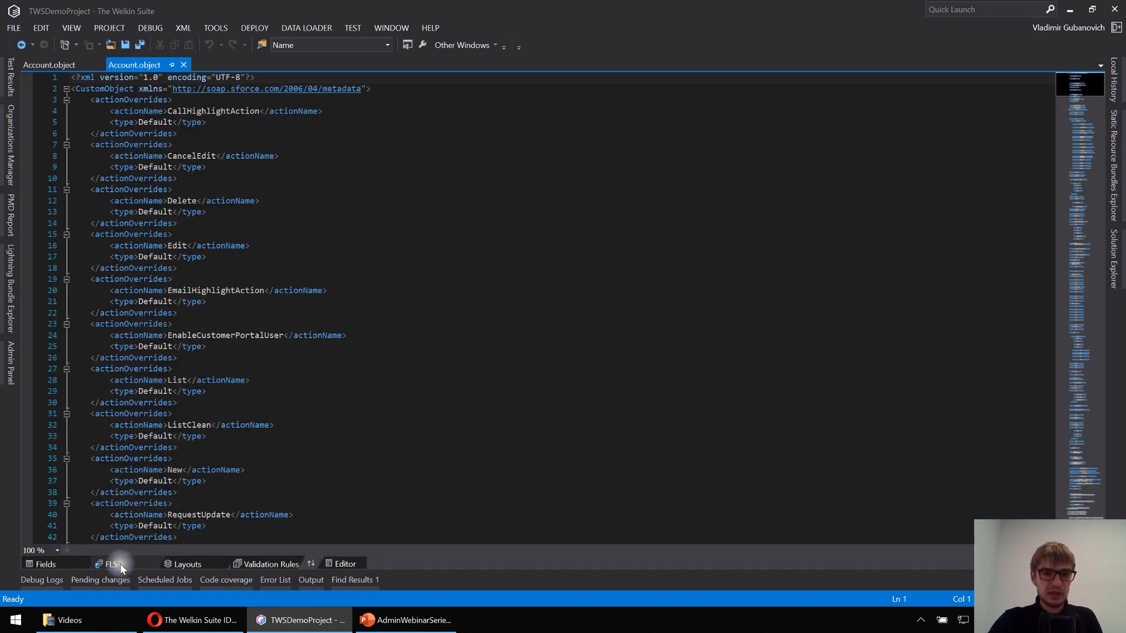
{"action": "left_click", "coordinate": [111, 564]}
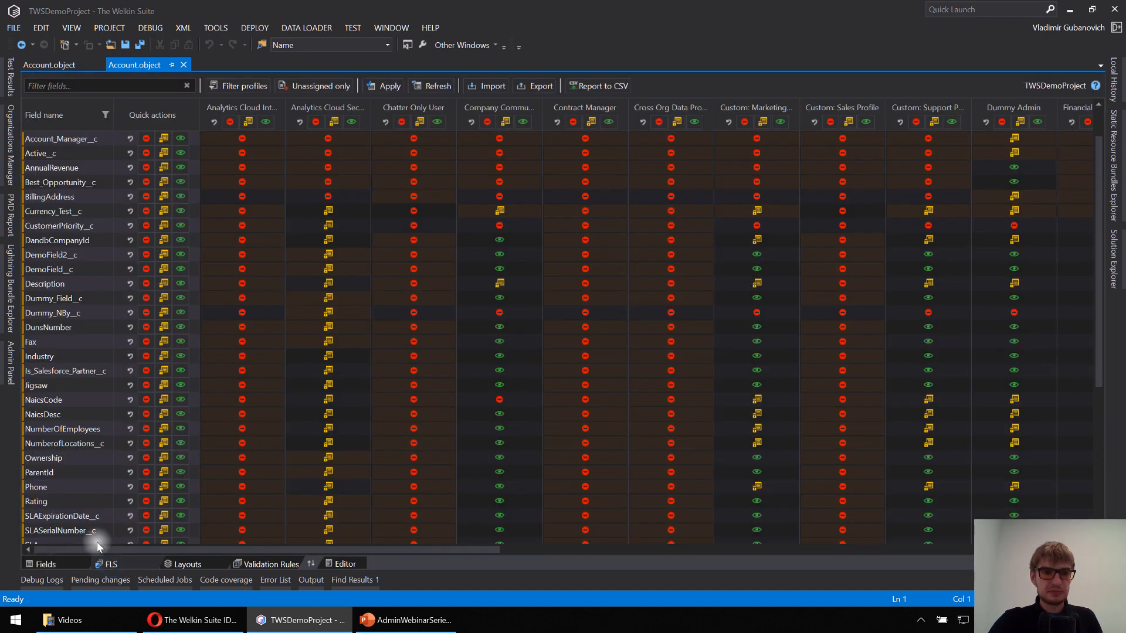
{"action": "left_click", "coordinate": [56, 68]}
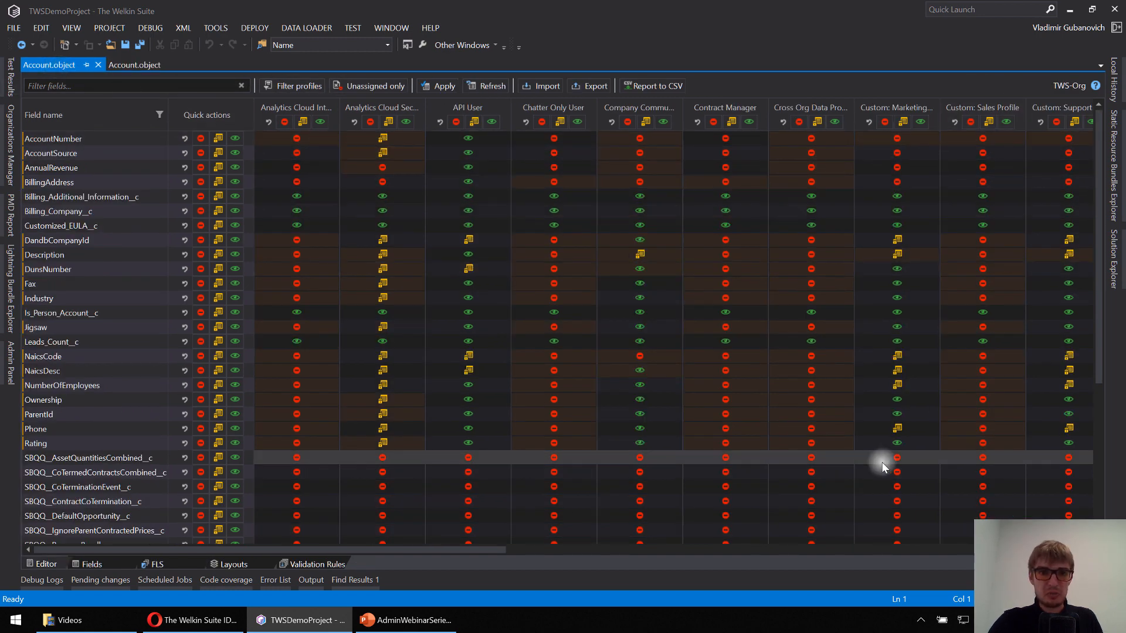
{"action": "scroll", "coordinate": [113, 360], "scroll_direction": "down", "scroll_amount": 3}
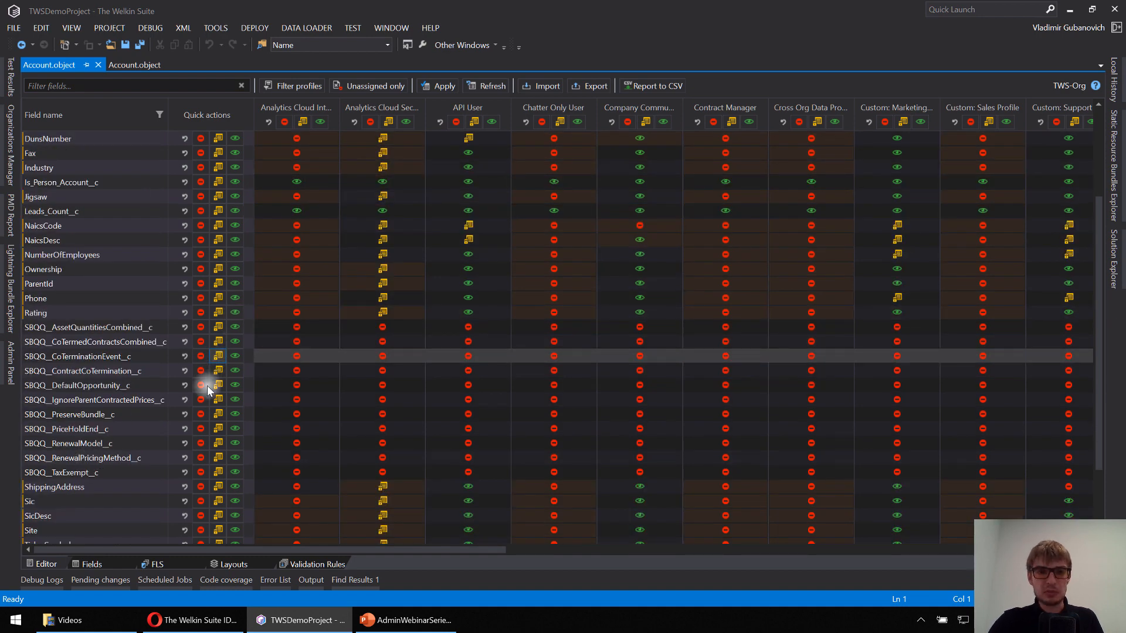
{"action": "scroll", "coordinate": [211, 385], "scroll_direction": "up", "scroll_amount": 2}
{"action": "scroll", "coordinate": [178, 312], "scroll_direction": "up", "scroll_amount": 1}
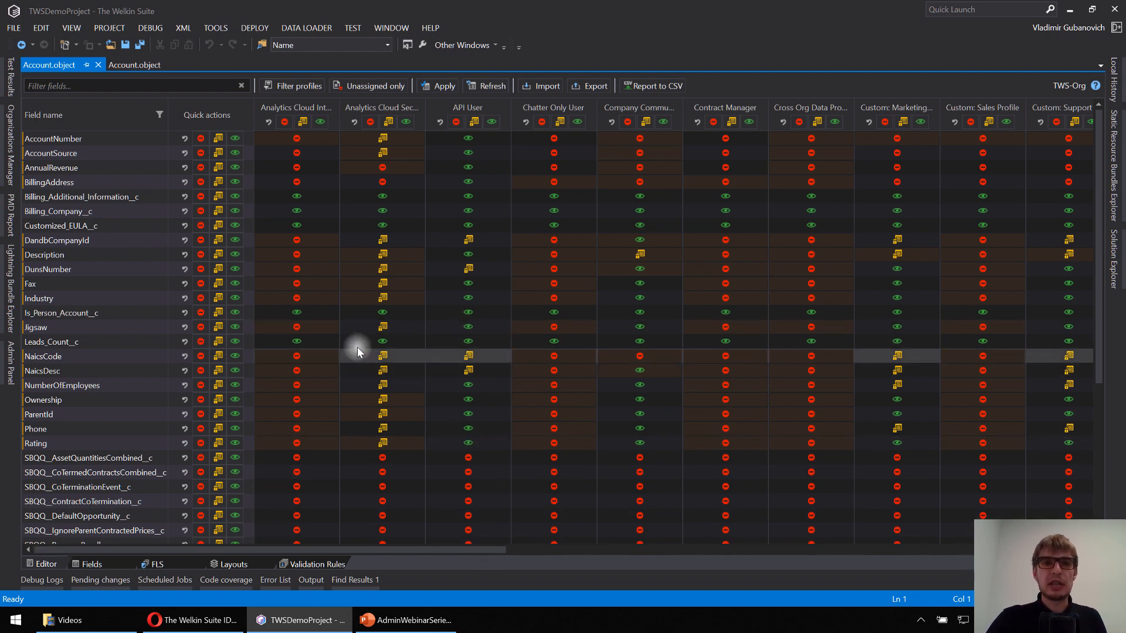
Step: Revert the imported changes for the Analytics Cloud Integration User, Contract Manager and Custom: Sales Profile profiles
{"action": "left_click", "coordinate": [267, 121]}
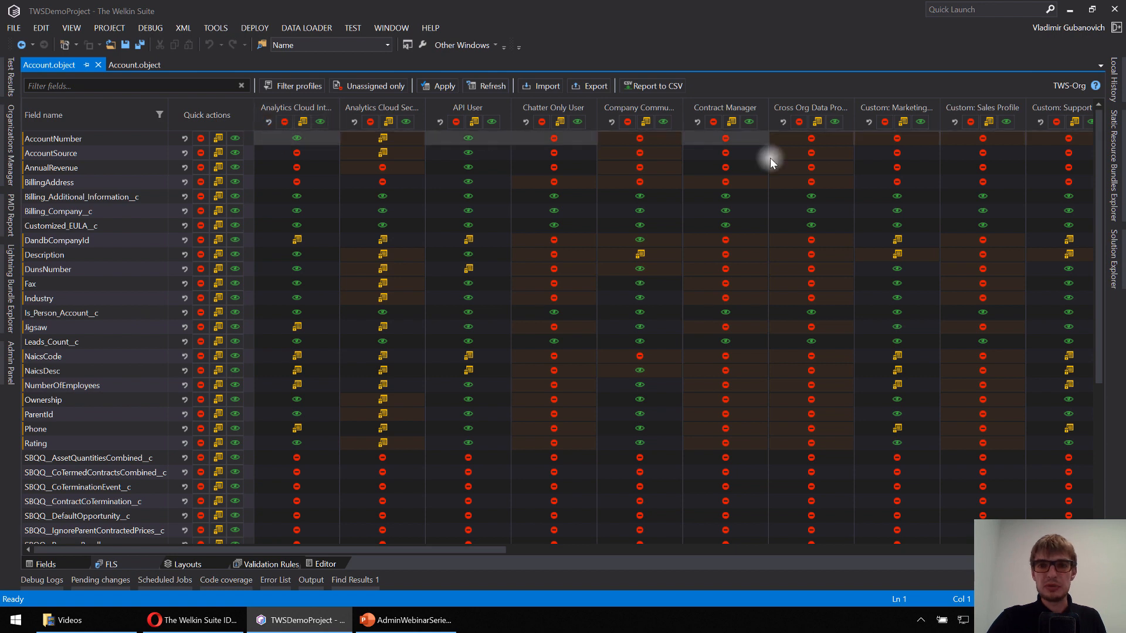
{"action": "left_click", "coordinate": [714, 122]}
{"action": "left_click", "coordinate": [699, 122]}
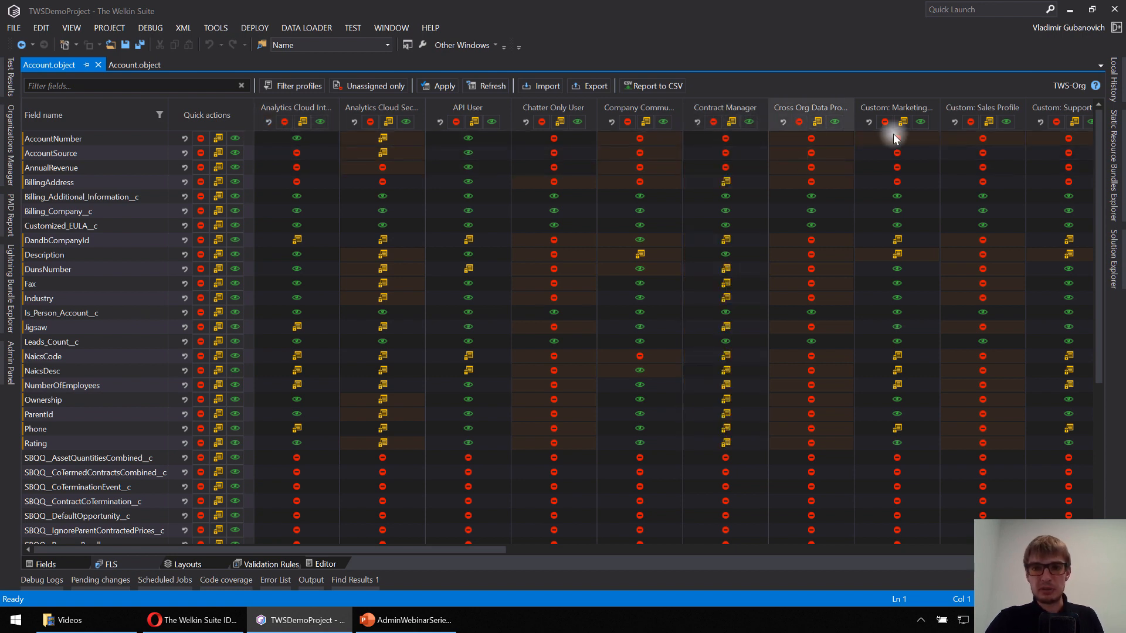
{"action": "left_click", "coordinate": [956, 123]}
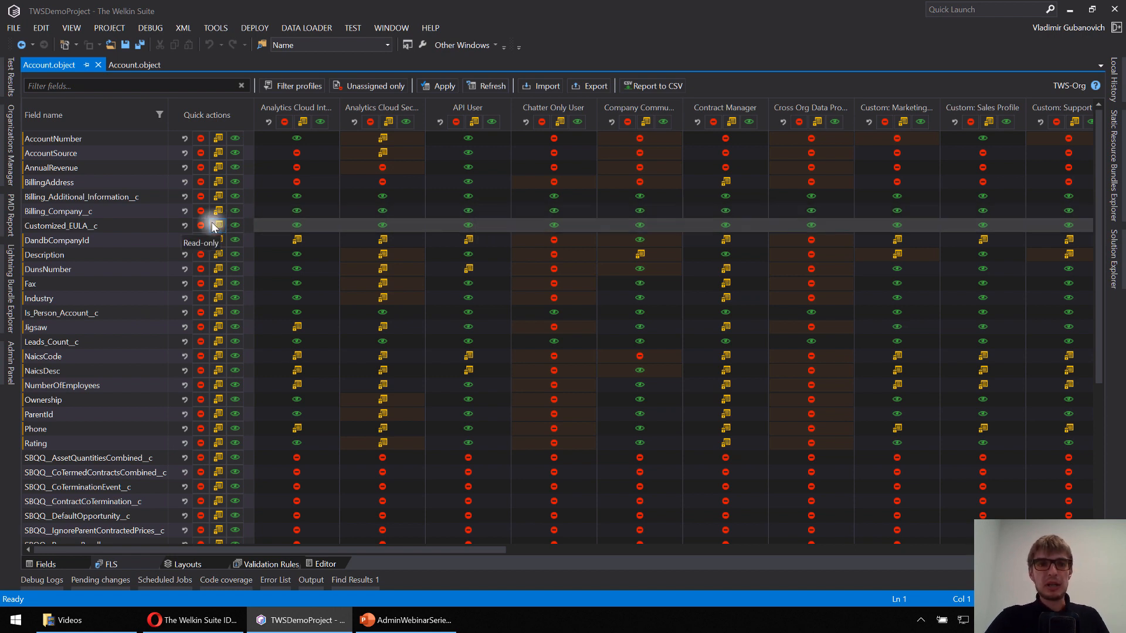
Step: Revert the imported changes for the AnnualRevenue, Industry and Ownership fields across all profiles
{"action": "left_click", "coordinate": [184, 169]}
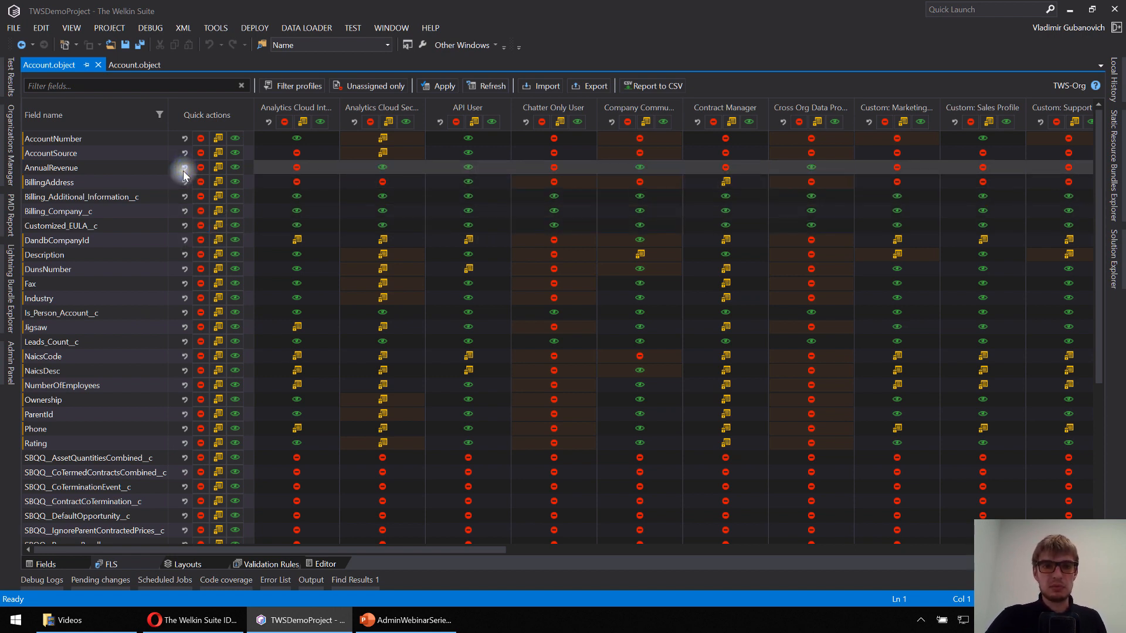
{"action": "left_click", "coordinate": [184, 298]}
{"action": "left_click", "coordinate": [183, 400]}
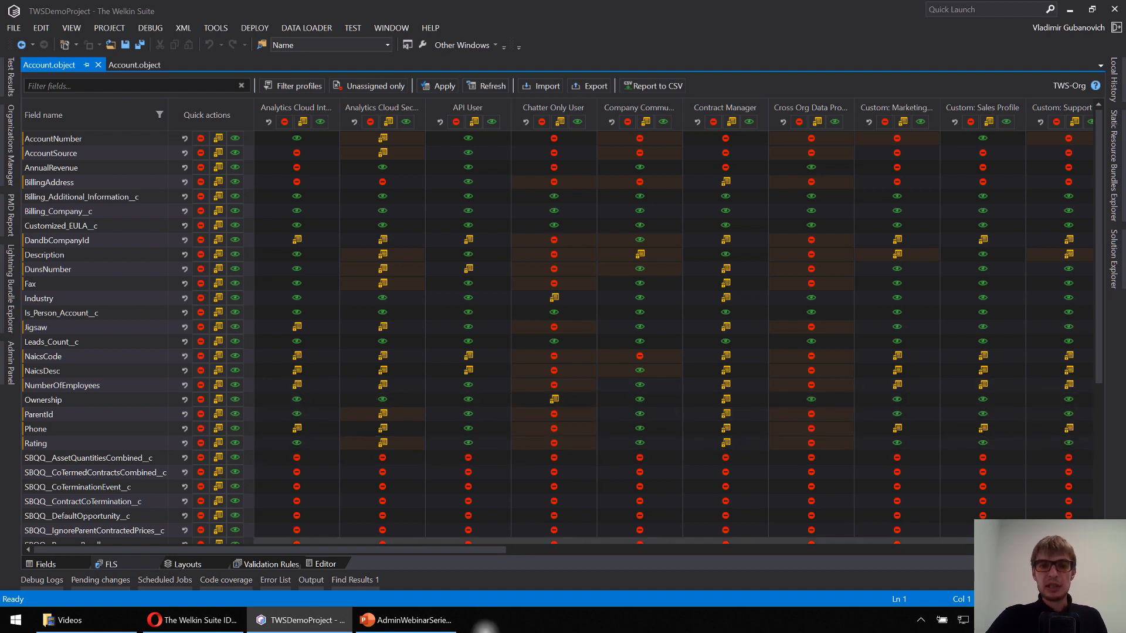
{"action": "left_click_drag", "start_coordinate": [473, 549], "coordinate": [606, 560]}
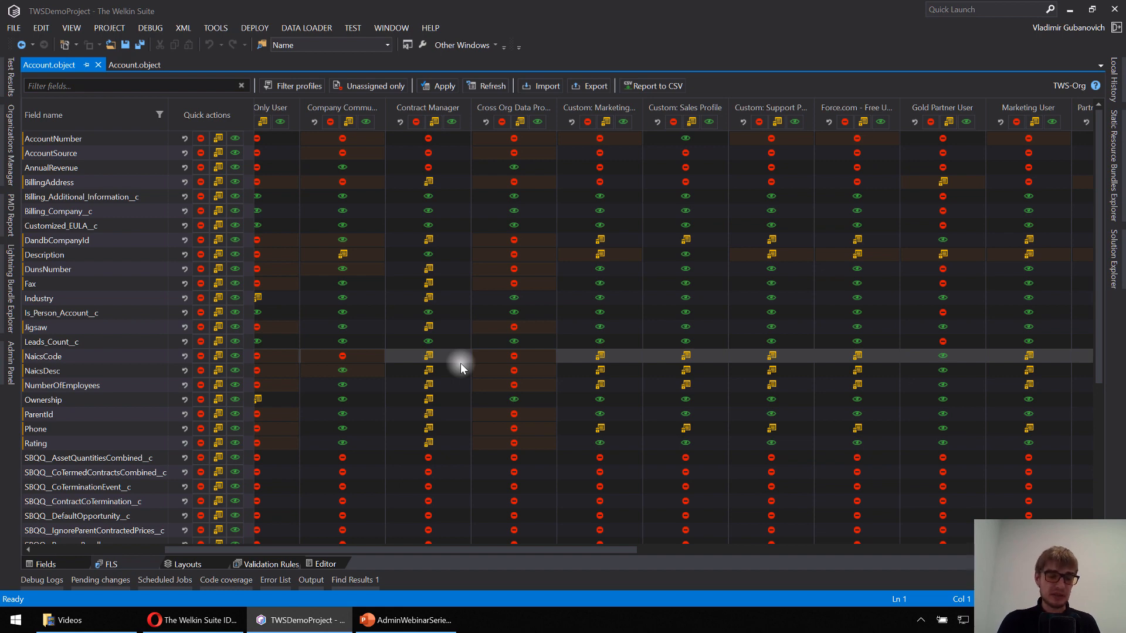
Step: Switch to the PowerPoint webinar deck, present the Questions & Answers slide full screen and end the show
{"action": "left_click", "coordinate": [408, 620]}
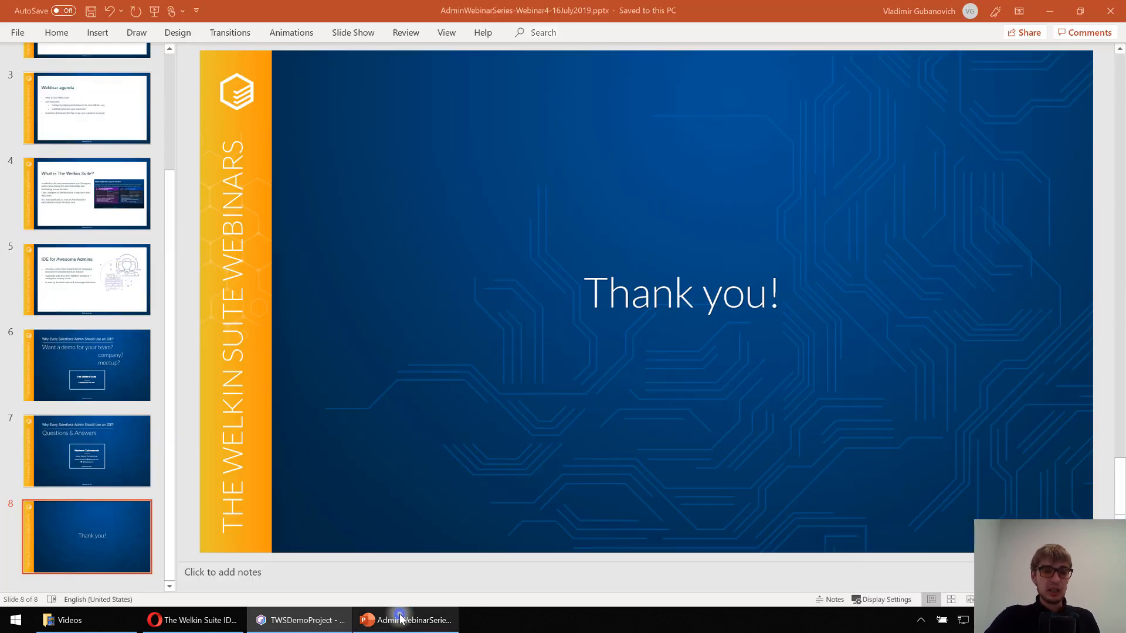
{"action": "left_click", "coordinate": [97, 430]}
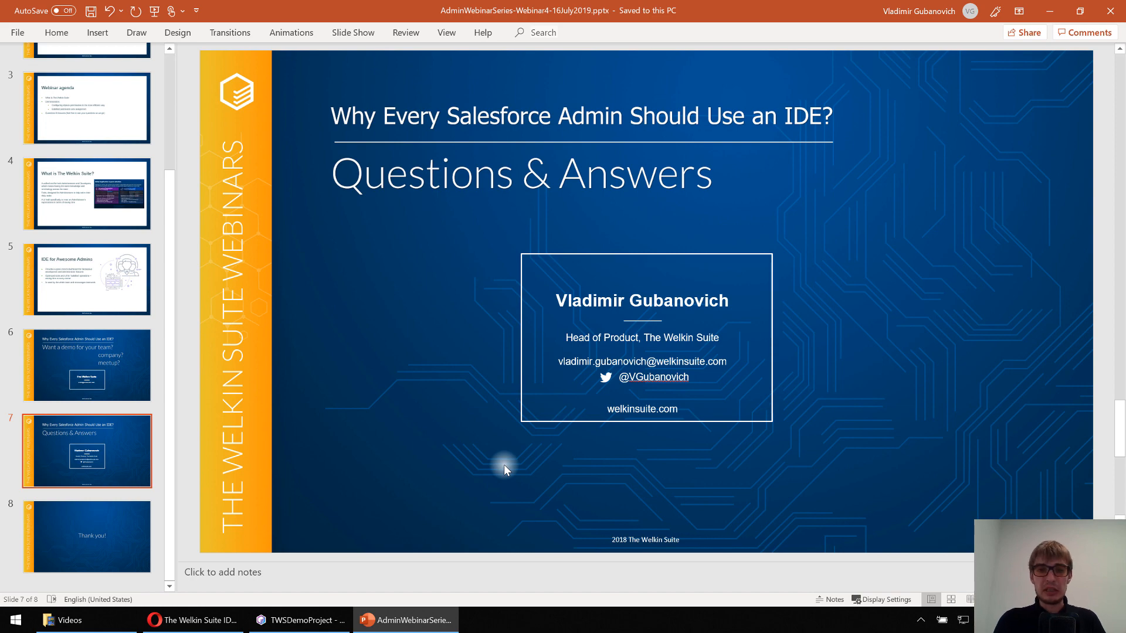
{"action": "key", "text": "shift+F5"}
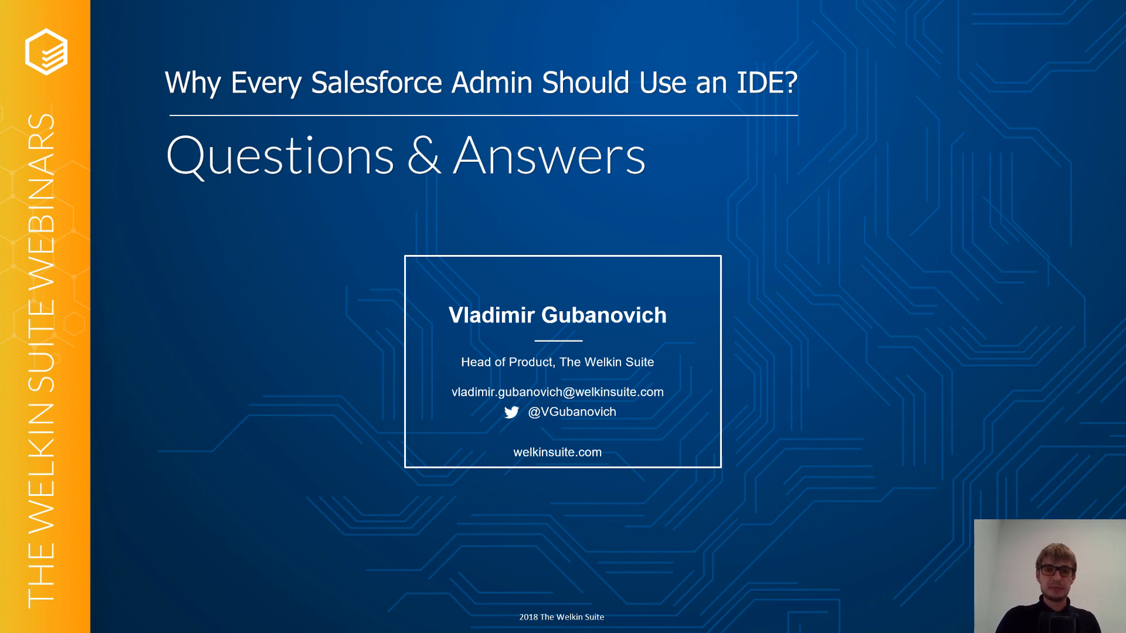
{"action": "key", "text": "Escape"}
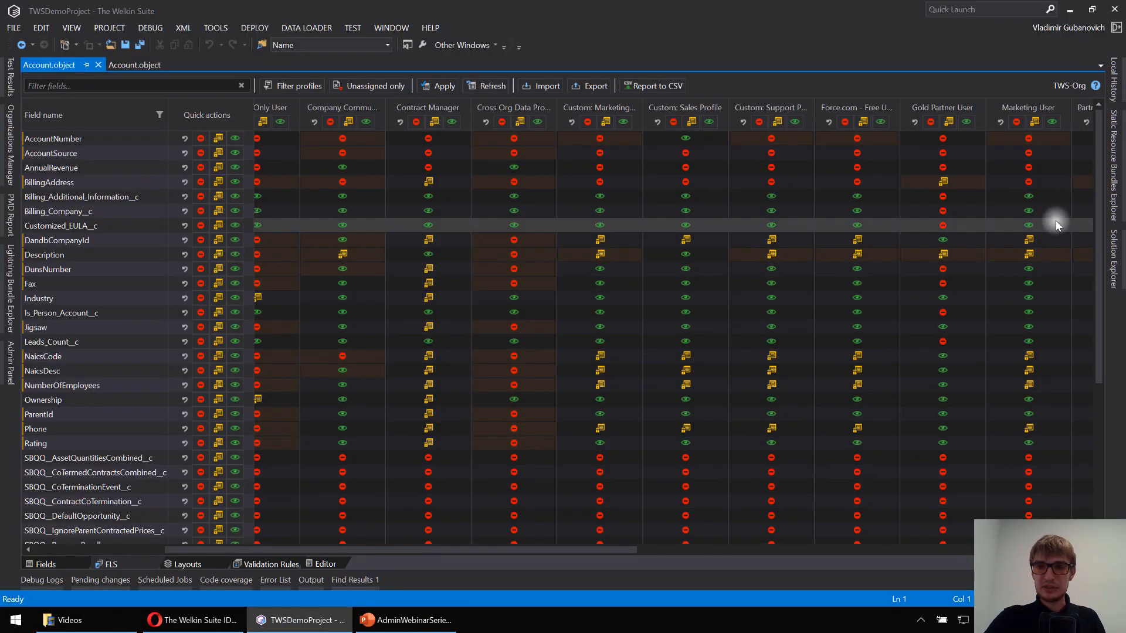
Step: Open the TWSDemoProject project's folder in File Explorer from the solution tree
{"action": "left_click", "coordinate": [1114, 272]}
{"action": "scroll", "coordinate": [1050, 251], "scroll_direction": "up", "scroll_amount": 2}
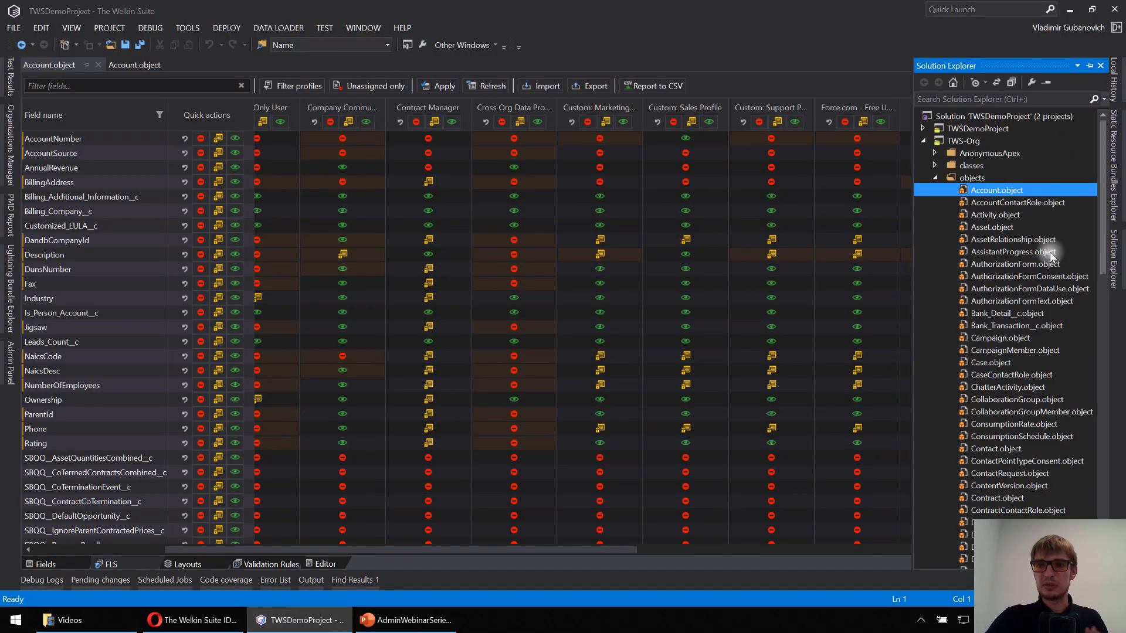
{"action": "right_click", "coordinate": [967, 131]}
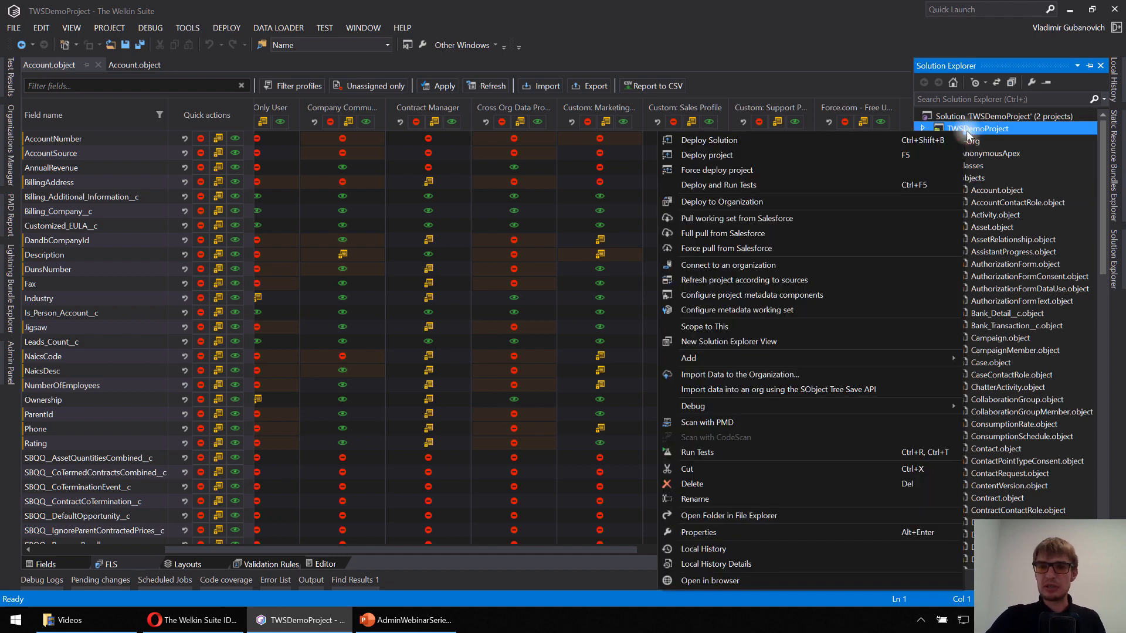
{"action": "left_click", "coordinate": [817, 515]}
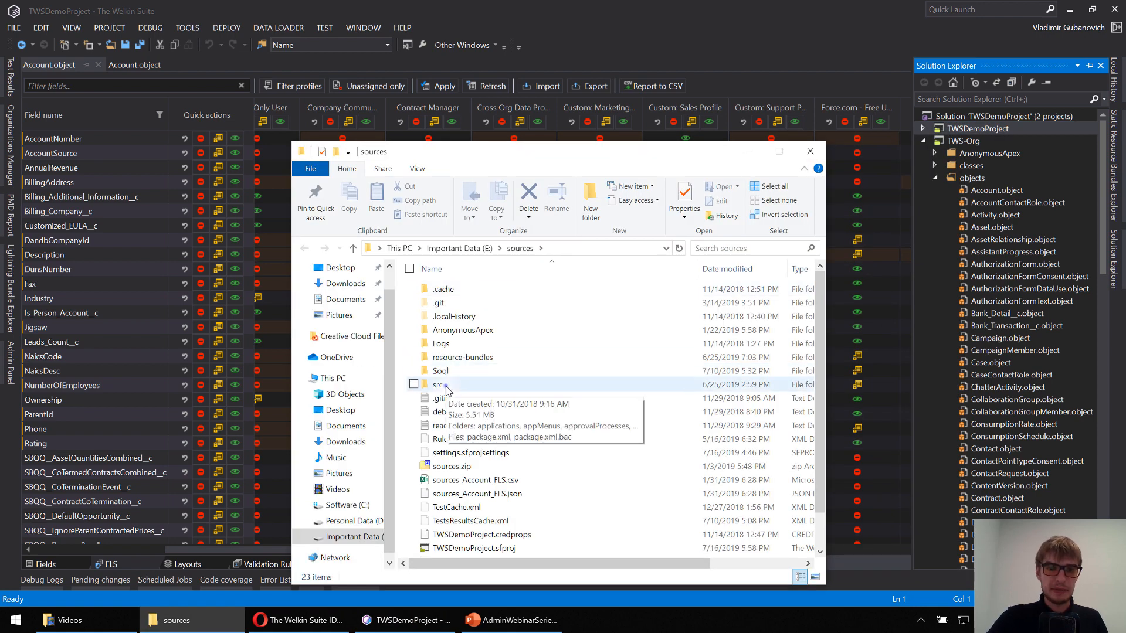
Step: Locate and select package.xml in the project's src folder, and minimize the File Explorer window
{"action": "double_click", "coordinate": [445, 387]}
{"action": "scroll", "coordinate": [552, 451], "scroll_direction": "down", "scroll_amount": 5}
{"action": "left_click", "coordinate": [463, 536]}
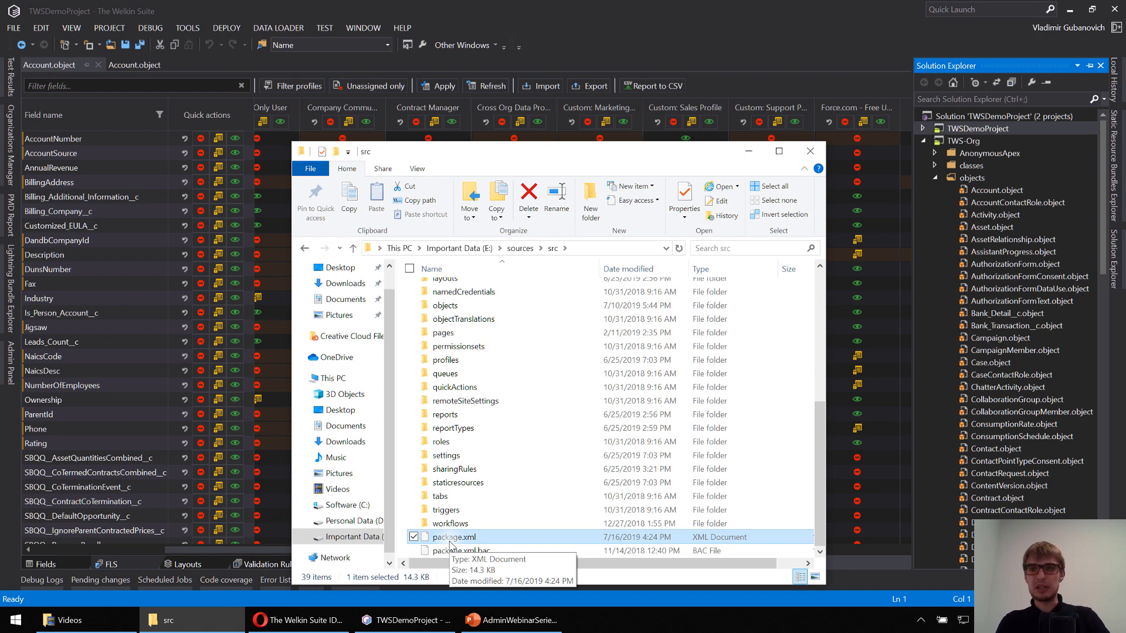
{"action": "left_click", "coordinate": [747, 155]}
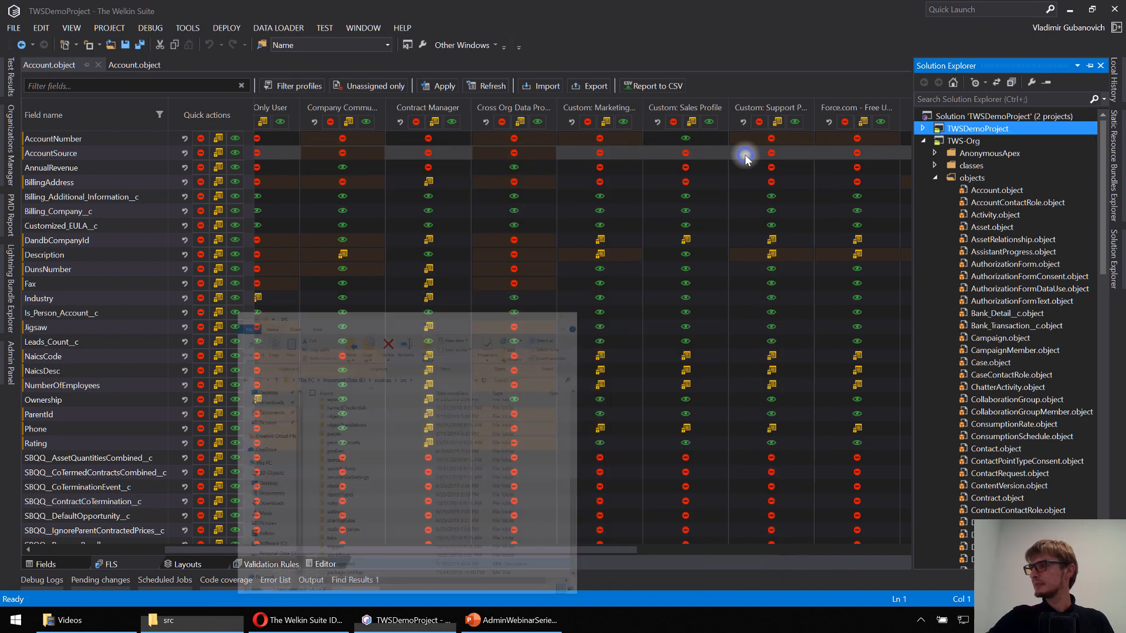
Step: Switch to the PowerPoint webinar deck and start the slide show from the Questions & Answers slide
{"action": "left_click", "coordinate": [510, 620]}
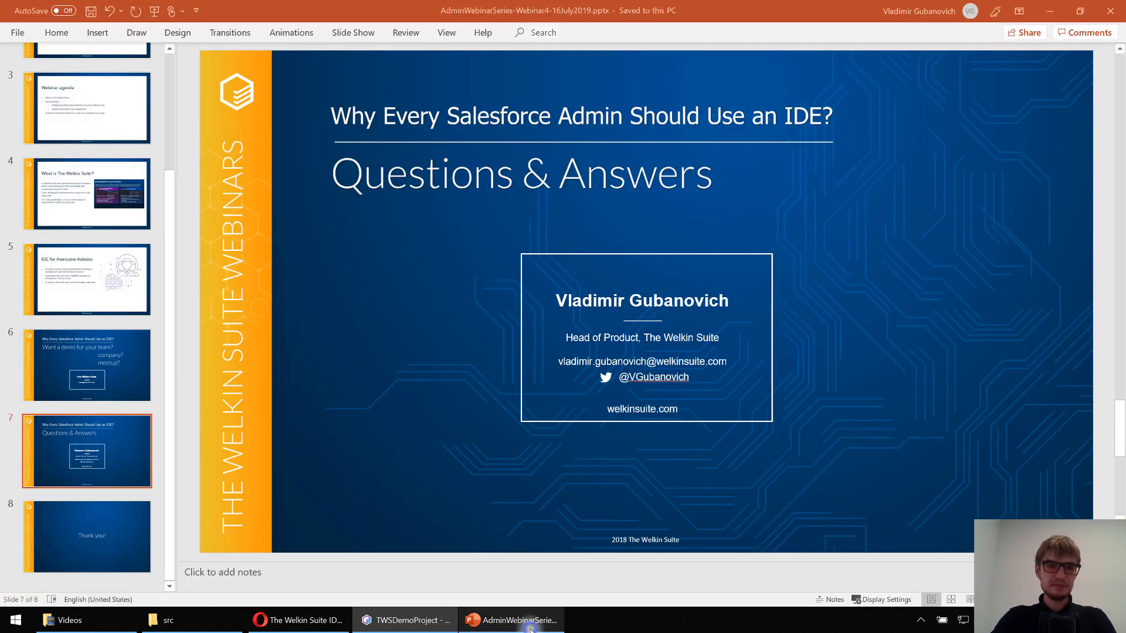
{"action": "key", "text": "shift+F5"}
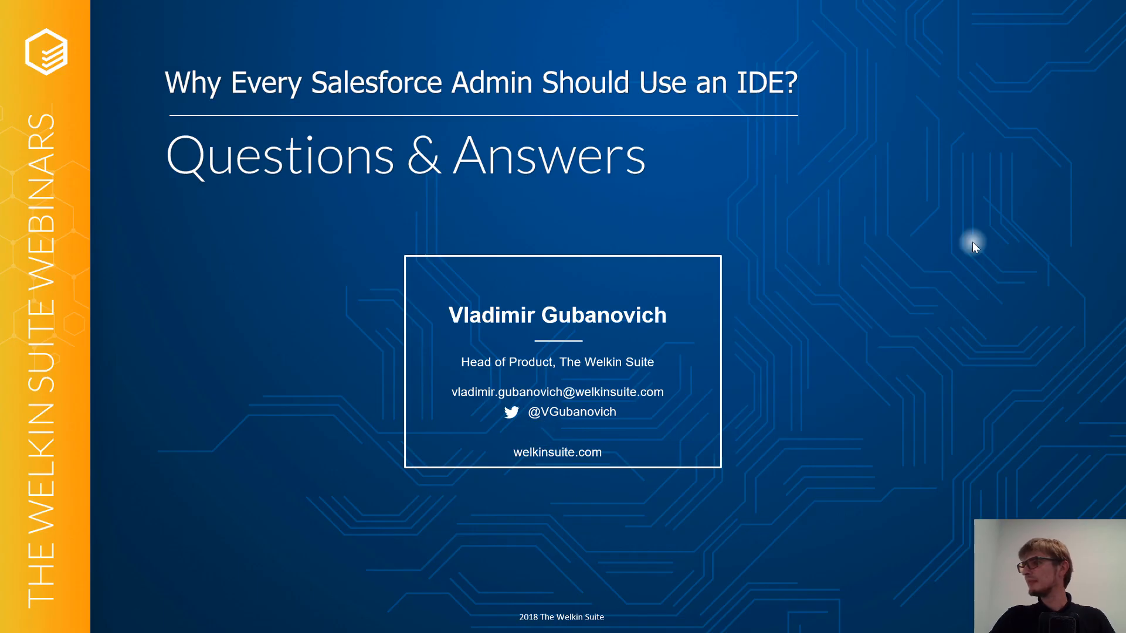